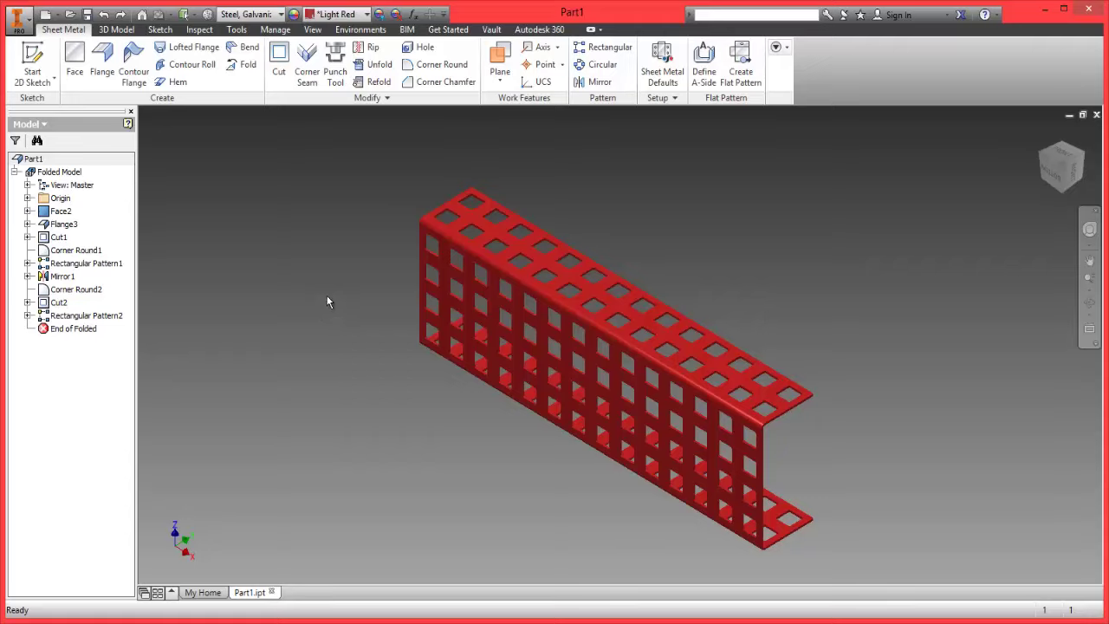
- Create a new part from the metric Sheet Metal (mm).ipt template
{"action": "left_click", "coordinate": [29, 27]}
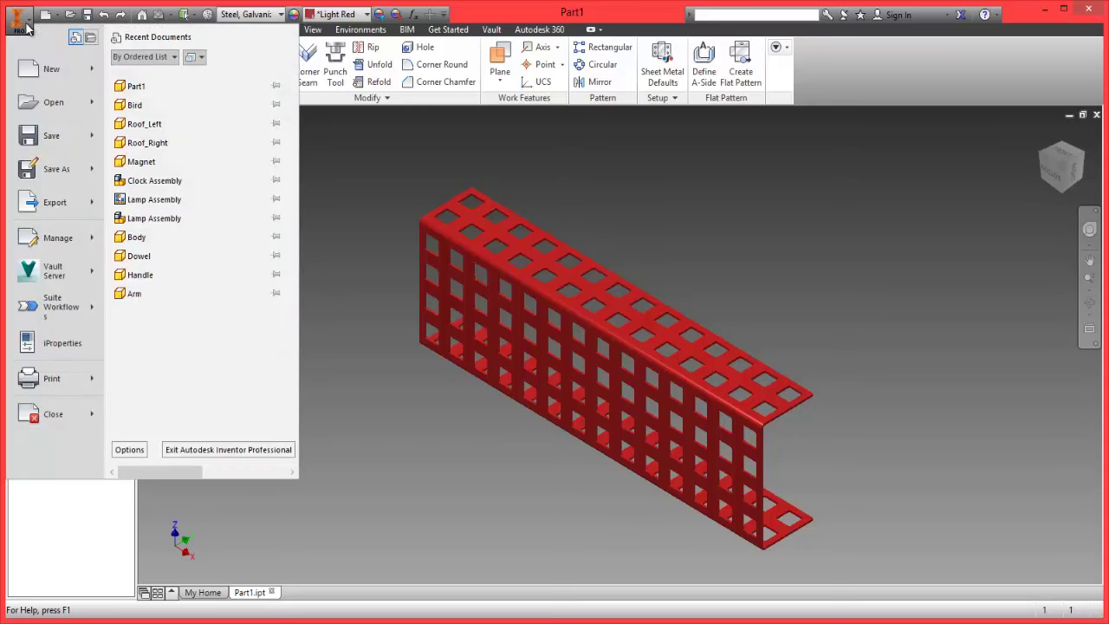
{"action": "mouse_move", "coordinate": [54, 75]}
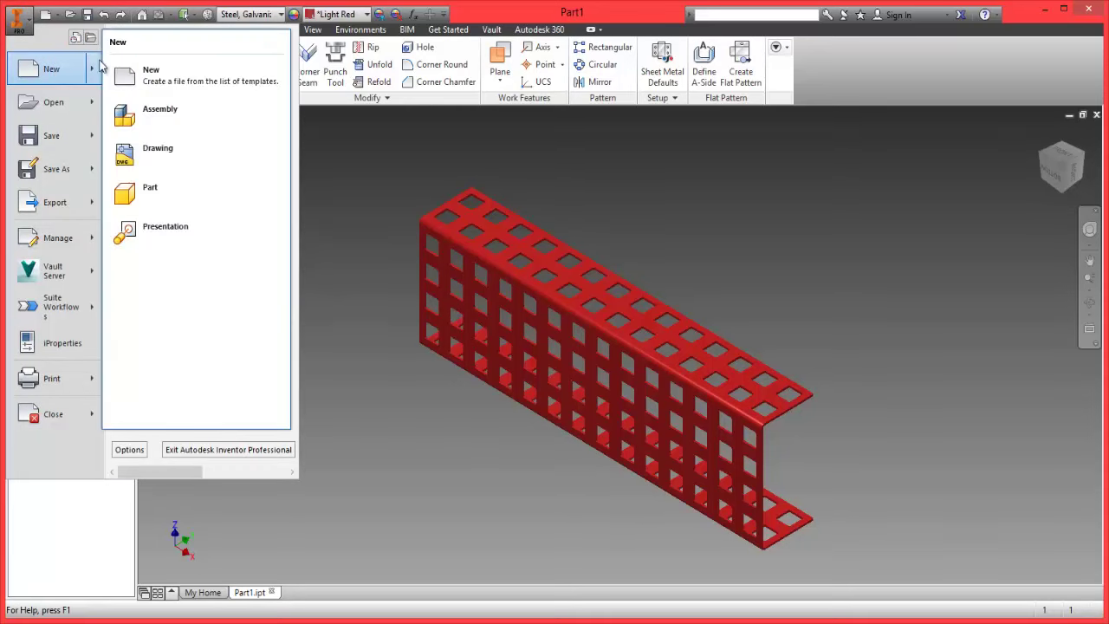
{"action": "left_click", "coordinate": [149, 73]}
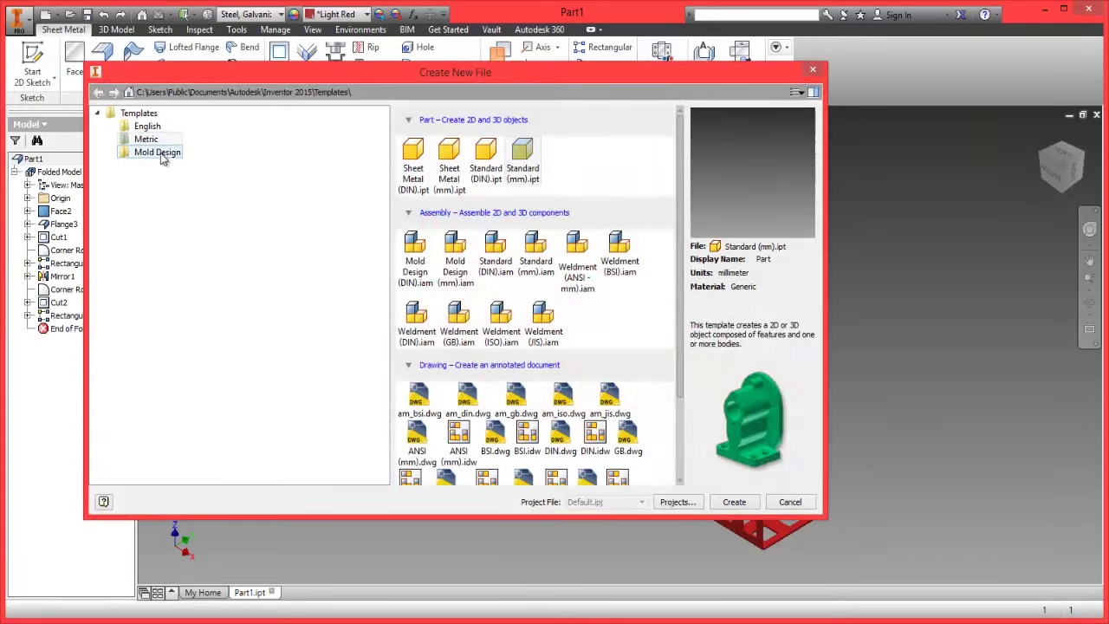
{"action": "left_click", "coordinate": [148, 141]}
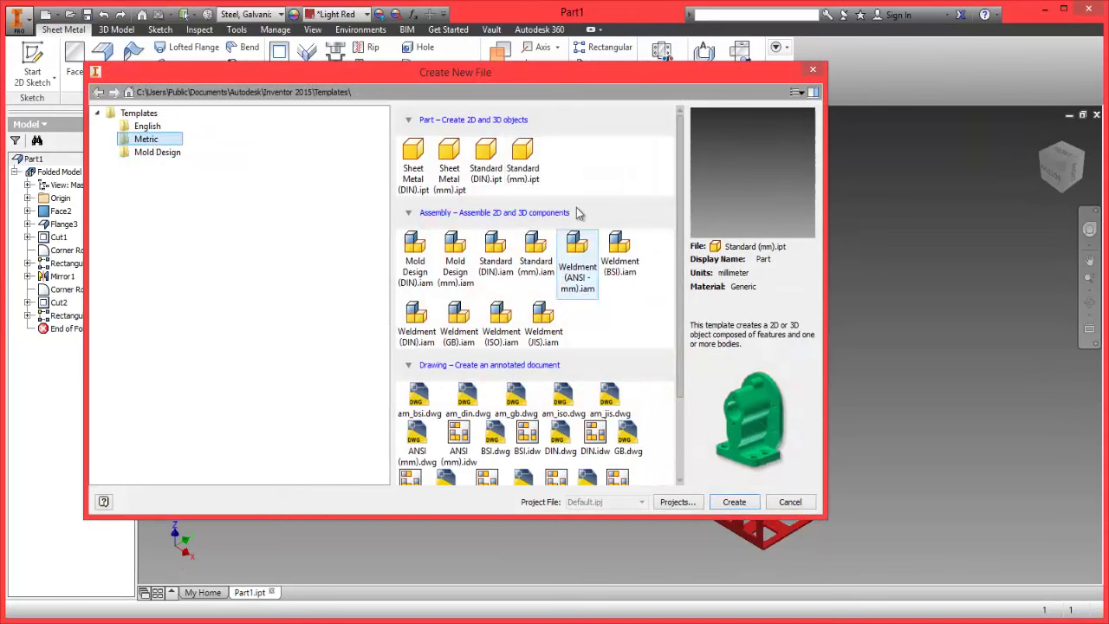
{"action": "left_click", "coordinate": [452, 174]}
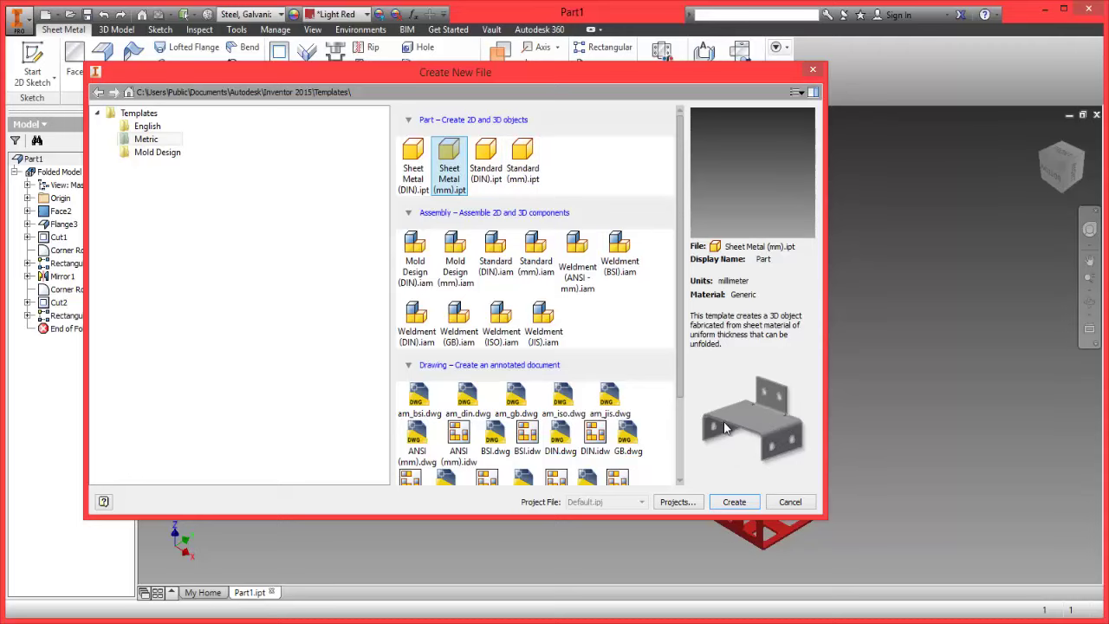
{"action": "left_click", "coordinate": [734, 502]}
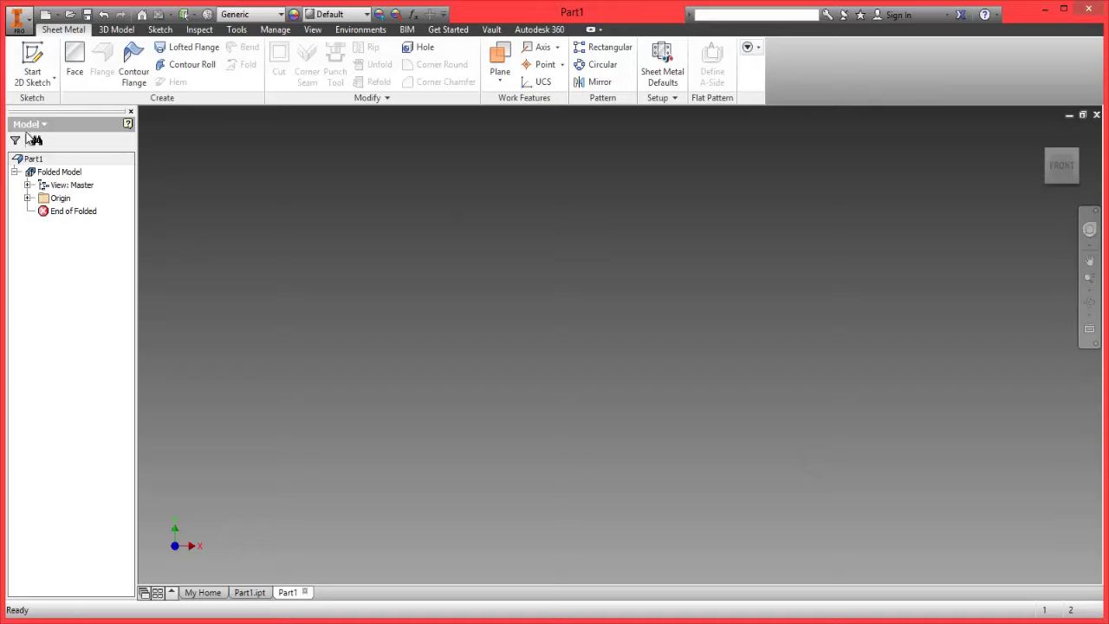
- Start a 2D sketch on the horizontal XZ plane and draw a rectangle about 54 mm long around the origin
{"action": "left_click", "coordinate": [36, 86]}
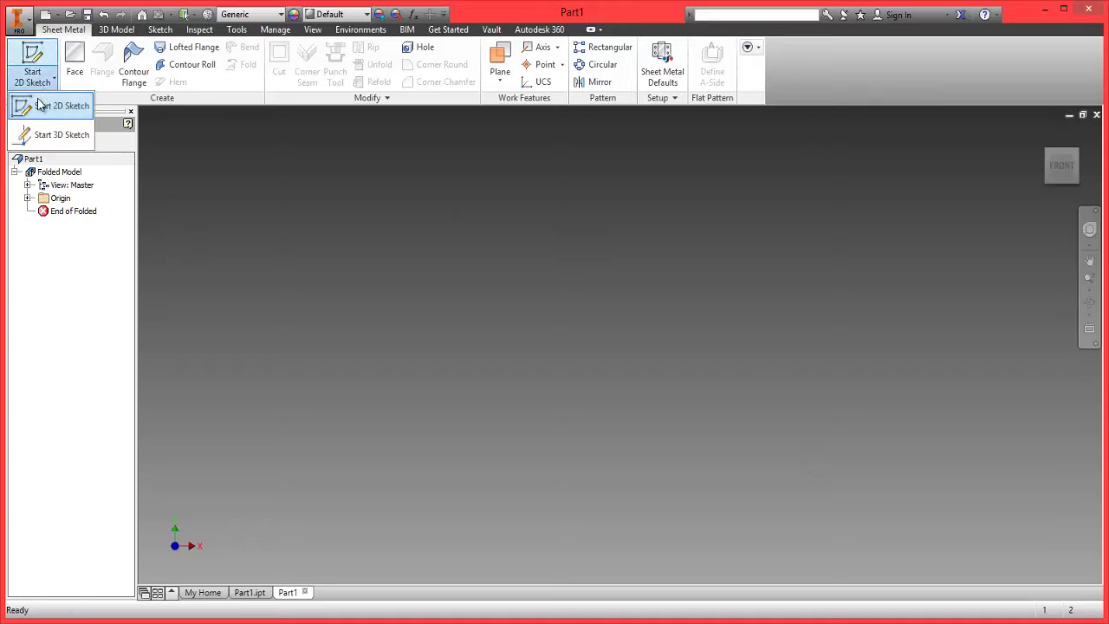
{"action": "left_click", "coordinate": [41, 111]}
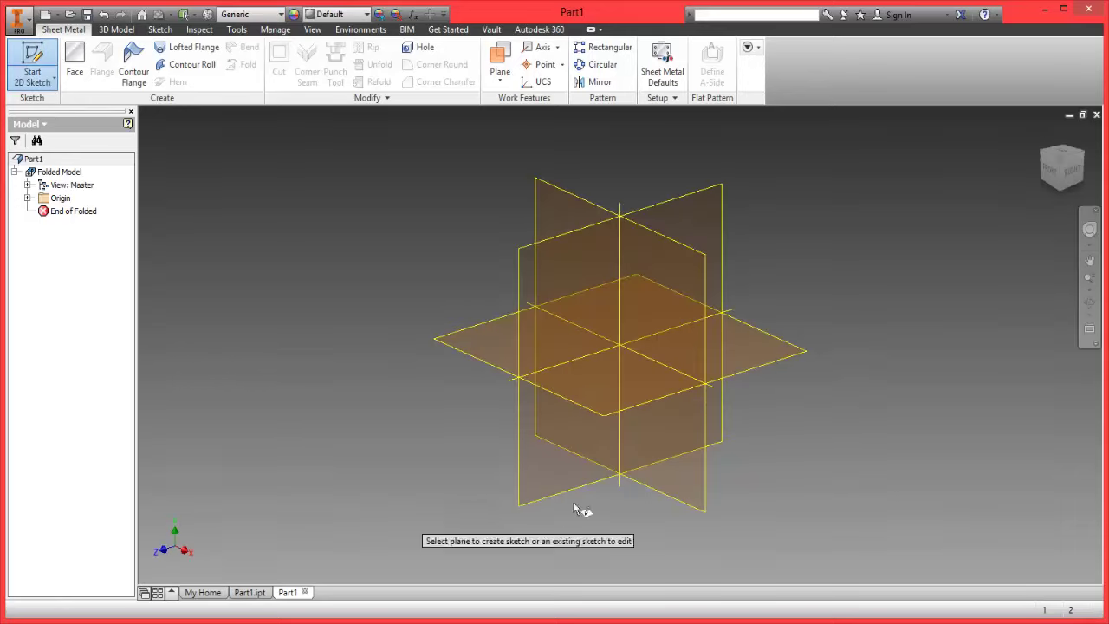
{"action": "left_click", "coordinate": [476, 339]}
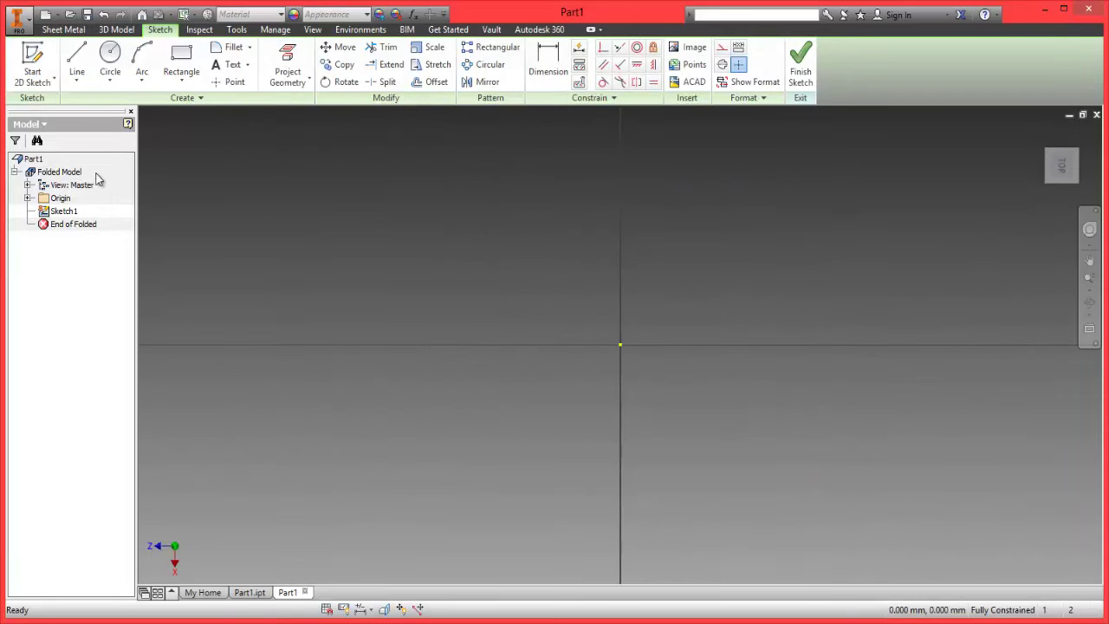
{"action": "left_click", "coordinate": [181, 65]}
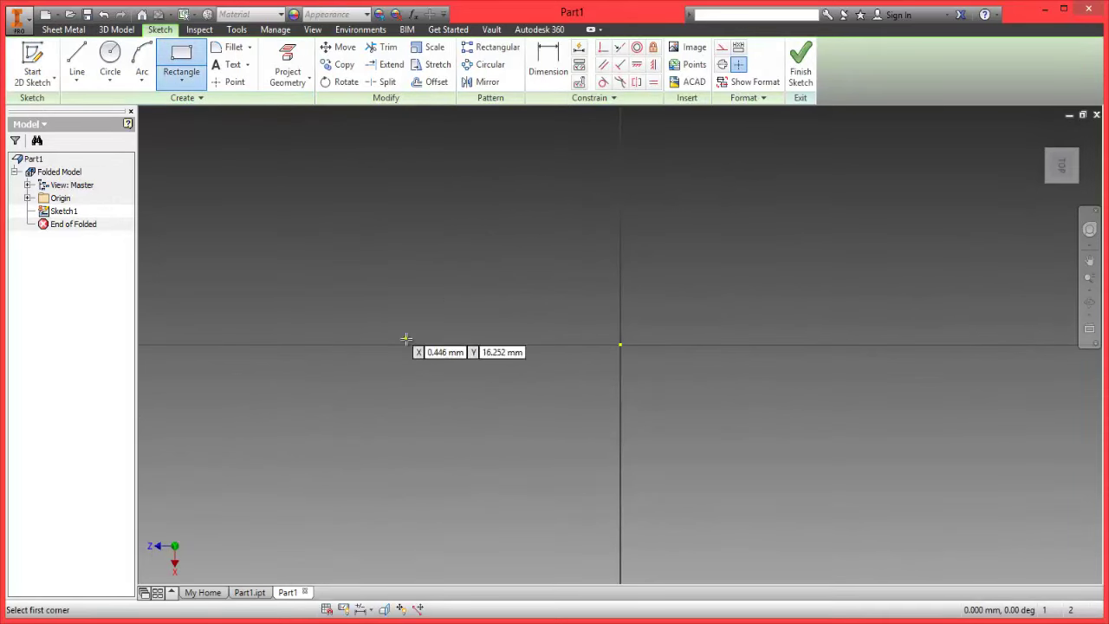
{"action": "left_click", "coordinate": [294, 280]}
{"action": "left_click", "coordinate": [1008, 398]}
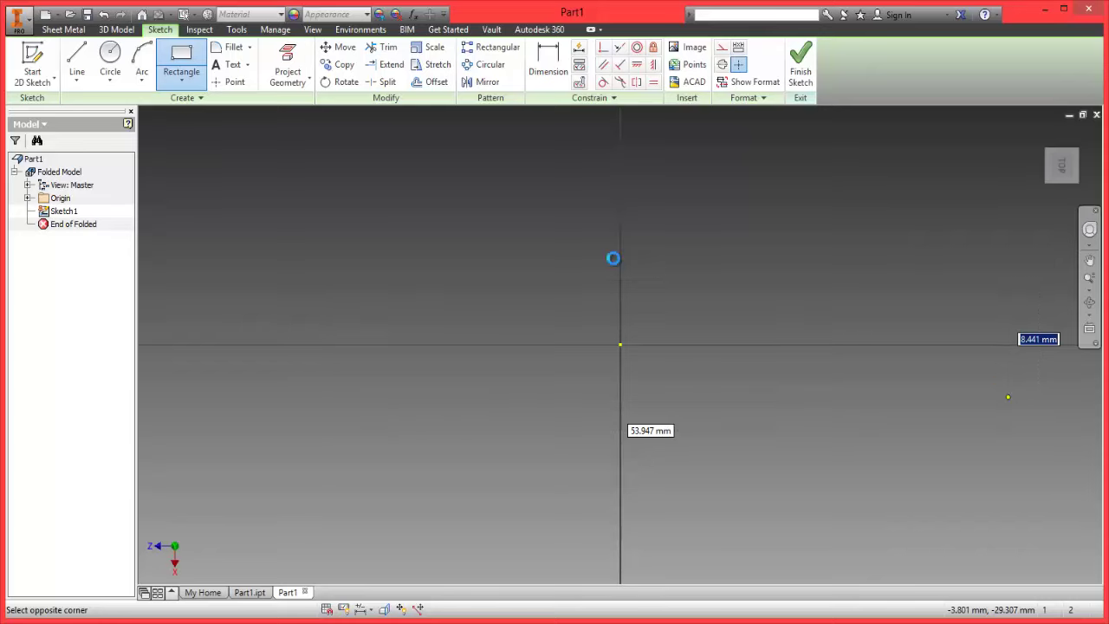
{"action": "right_click", "coordinate": [534, 238]}
{"action": "left_click", "coordinate": [577, 241]}
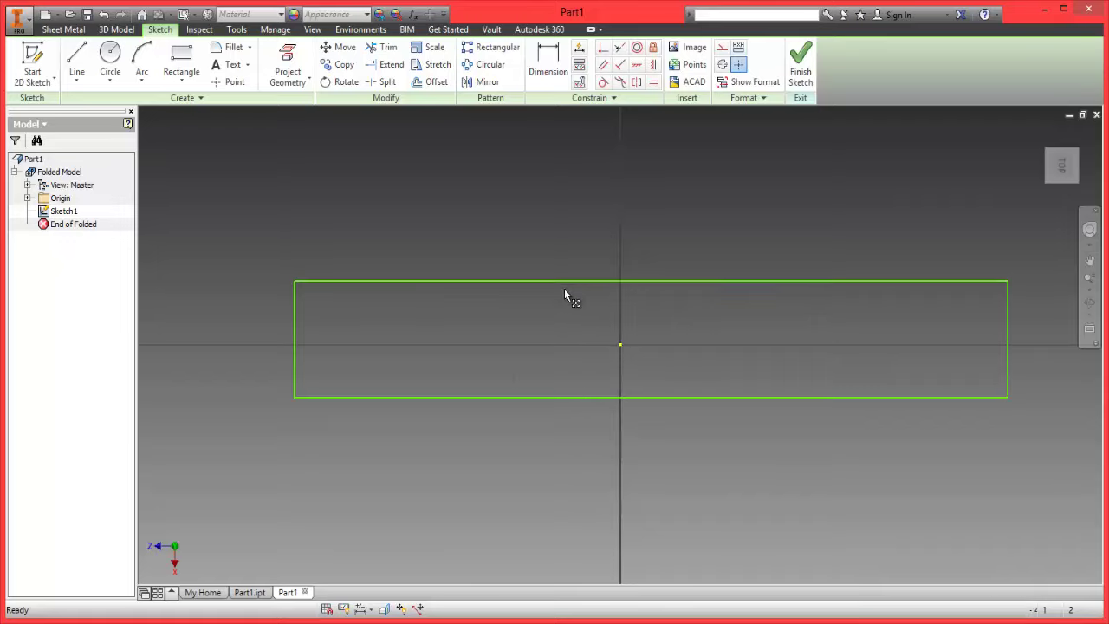
{"action": "left_click_drag", "start_coordinate": [565, 286], "coordinate": [556, 293]}
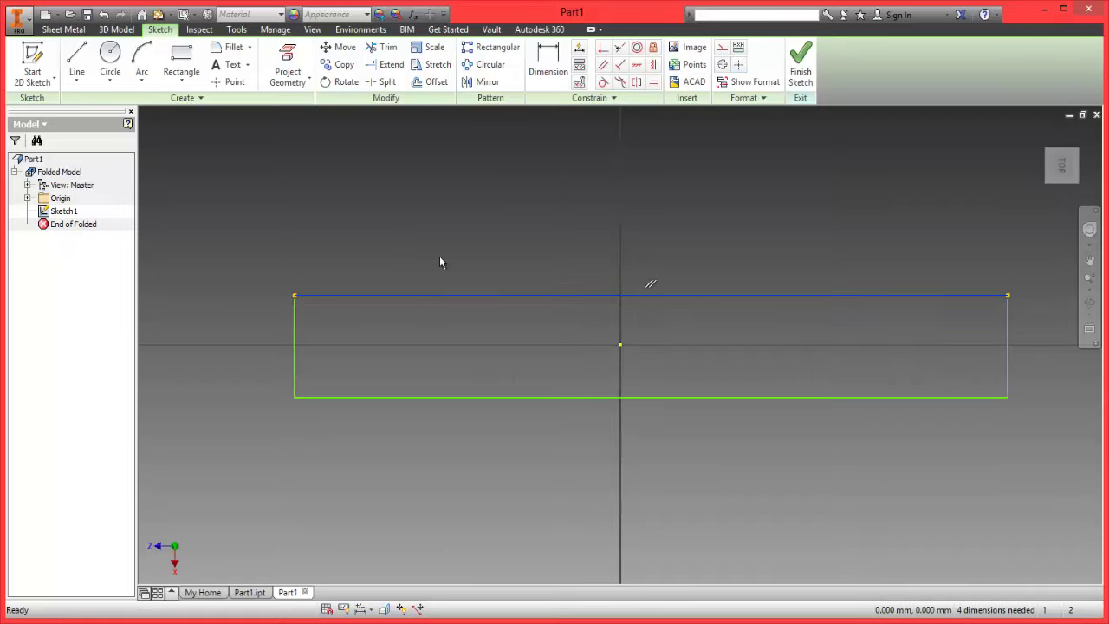
{"action": "left_click", "coordinate": [342, 205]}
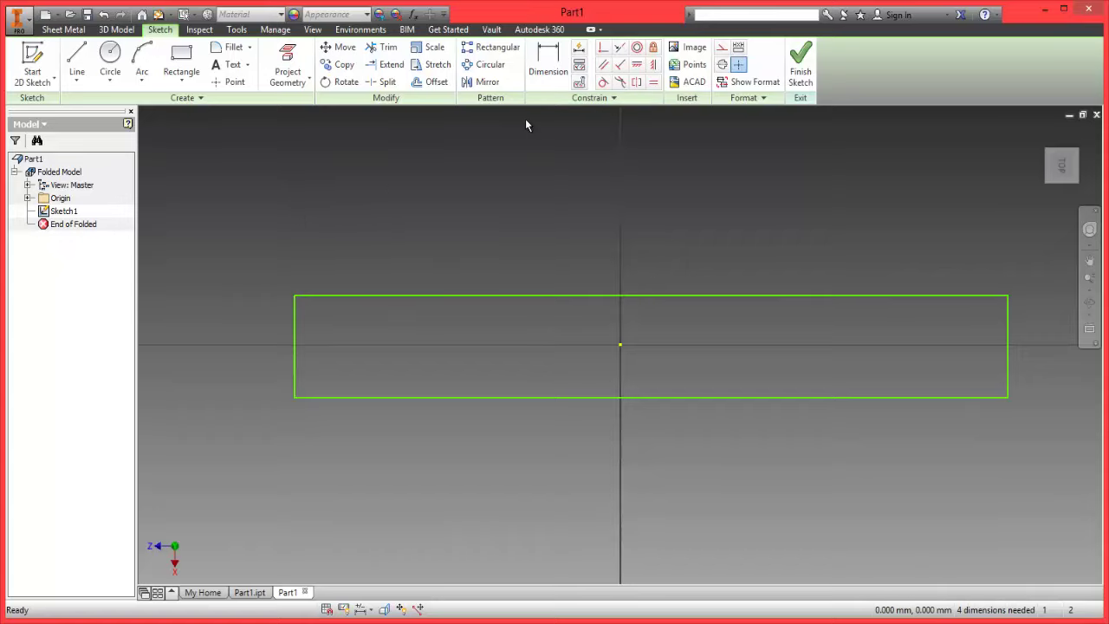
- Dimension the rectangle's long edge and set its length to 190 mm
{"action": "left_click", "coordinate": [548, 65]}
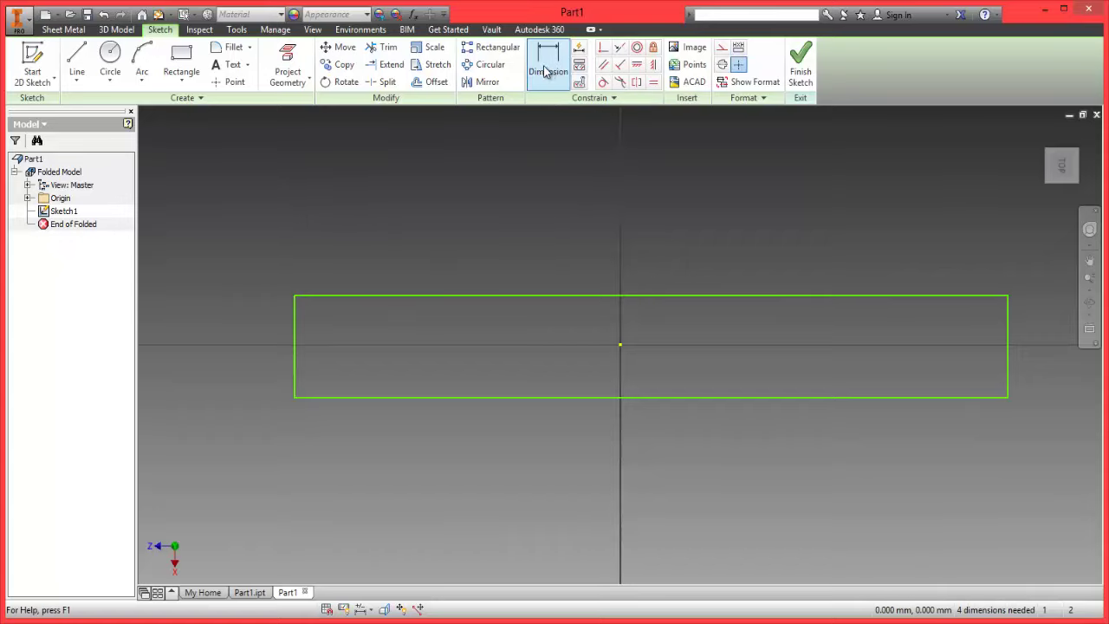
{"action": "left_click", "coordinate": [519, 296]}
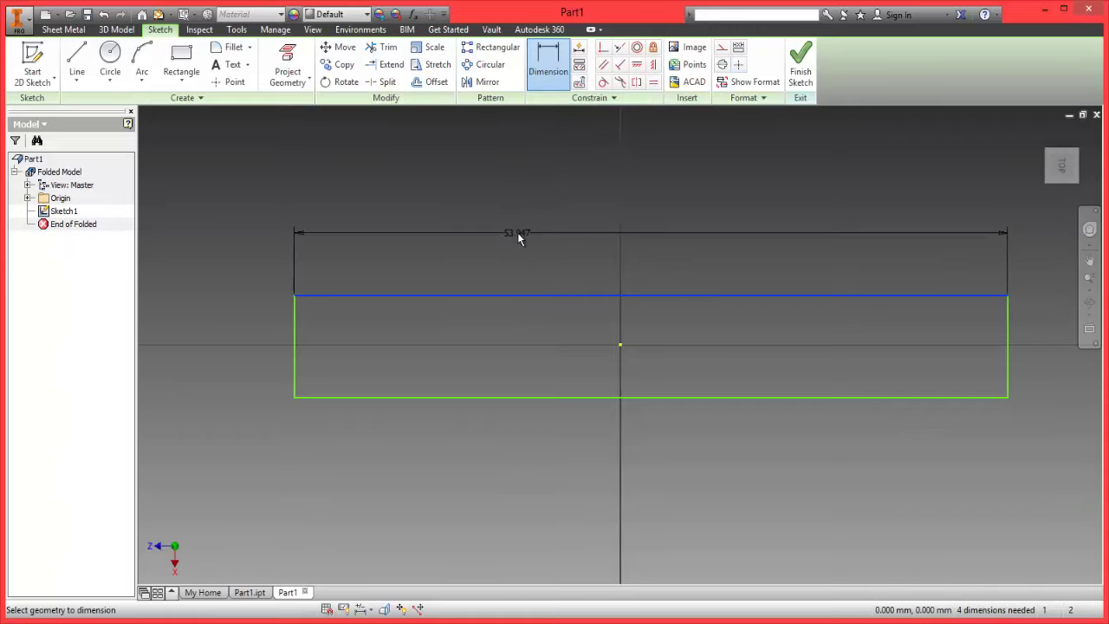
{"action": "left_click", "coordinate": [518, 232]}
{"action": "type", "text": "190mm"}
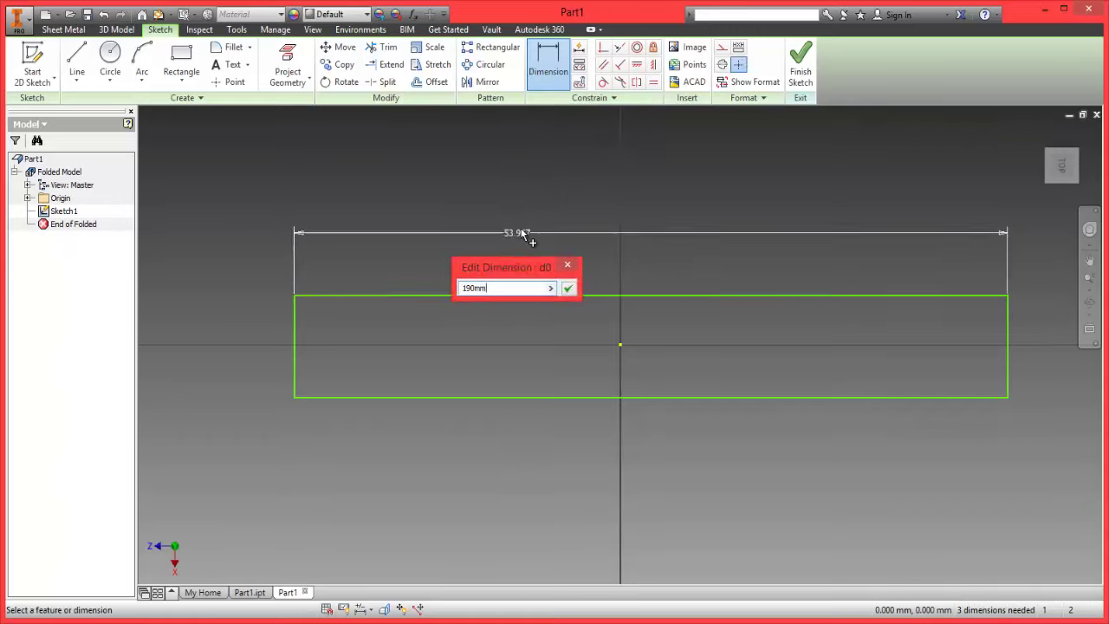
{"action": "key", "text": "Return"}
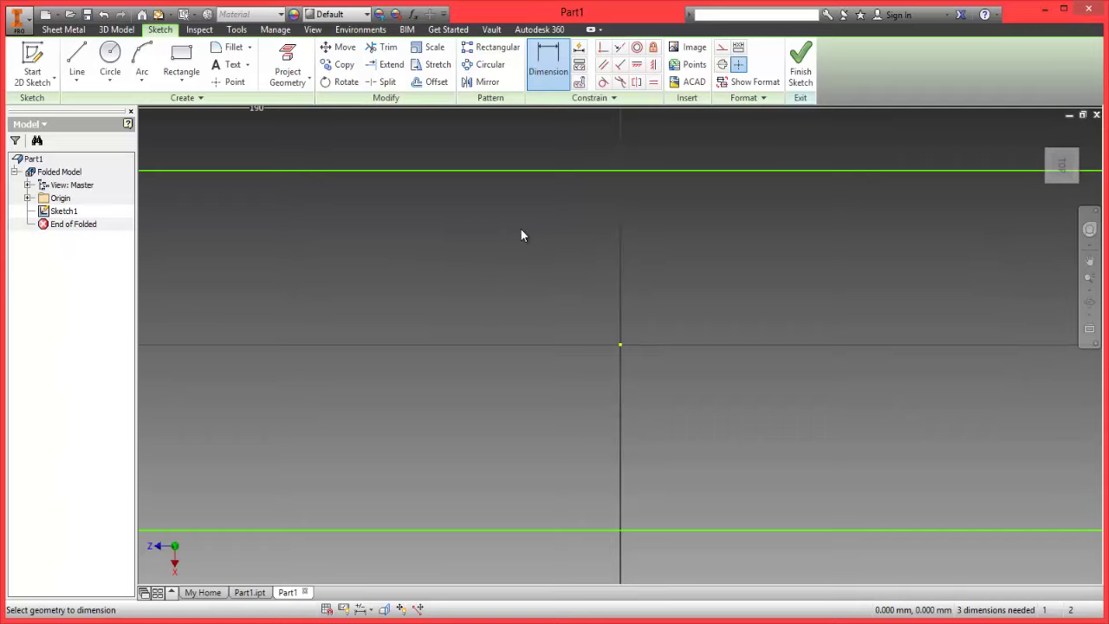
- Dimension the rectangle's short edge and set it to 25 mm
{"action": "left_click", "coordinate": [1066, 174]}
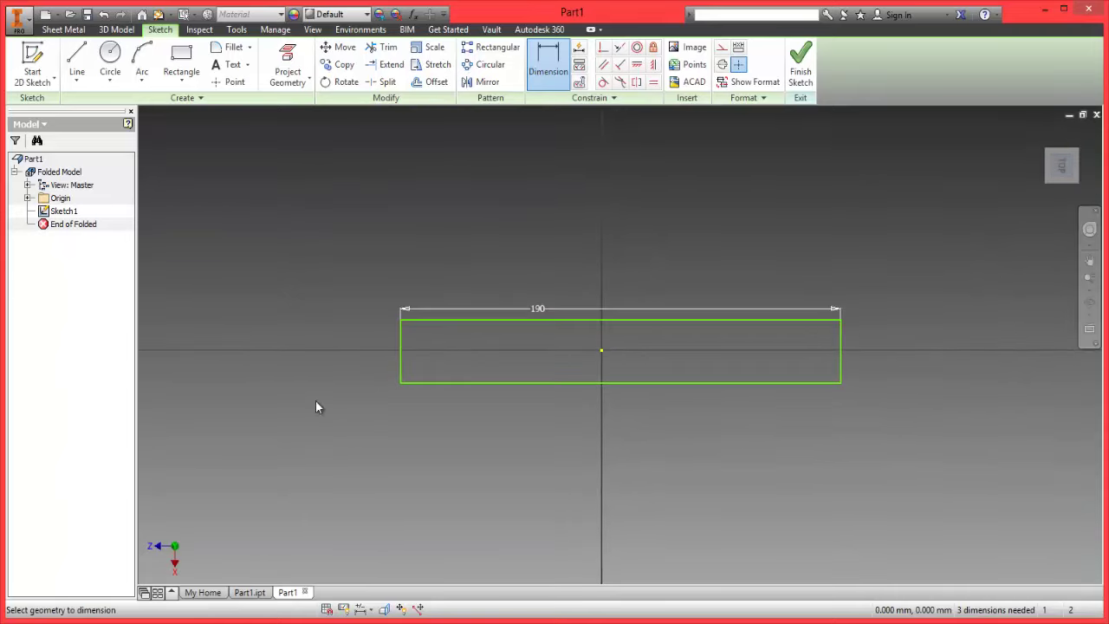
{"action": "left_click", "coordinate": [401, 346]}
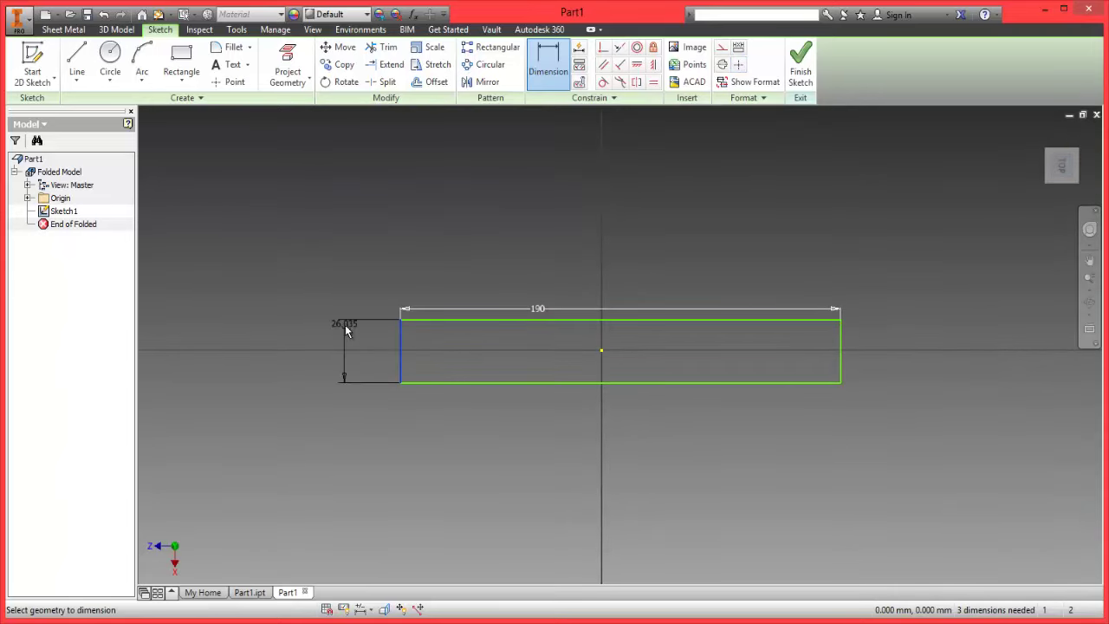
{"action": "left_click", "coordinate": [345, 329]}
{"action": "type", "text": "2"}
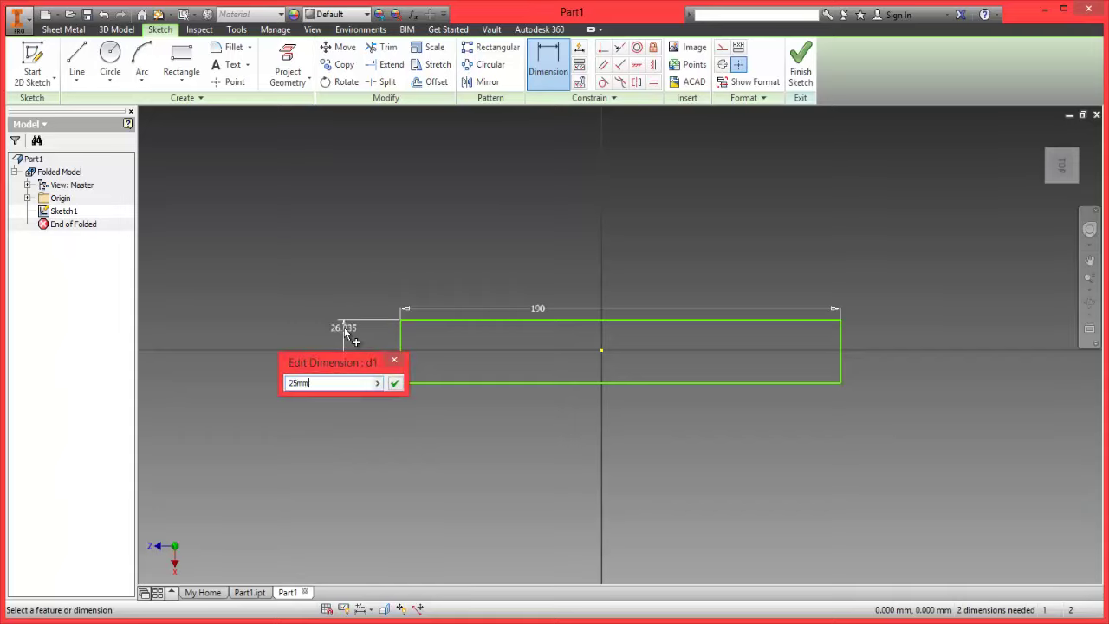
{"action": "type", "text": "5mm"}
{"action": "key", "text": "Return"}
{"action": "right_click", "coordinate": [579, 252]}
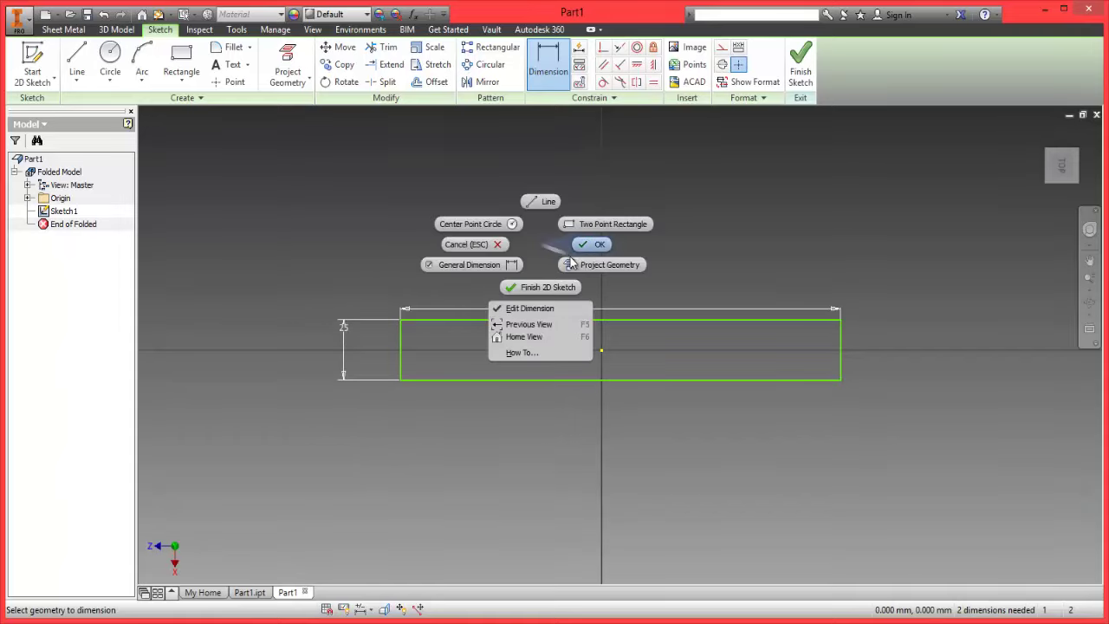
{"action": "key", "text": "Escape"}
- Centre the rectangle on the origin by aligning the midpoints of a long and a short edge with it using alignment constraints
{"action": "scroll", "coordinate": [627, 348], "scroll_direction": "down", "scroll_amount": 2}
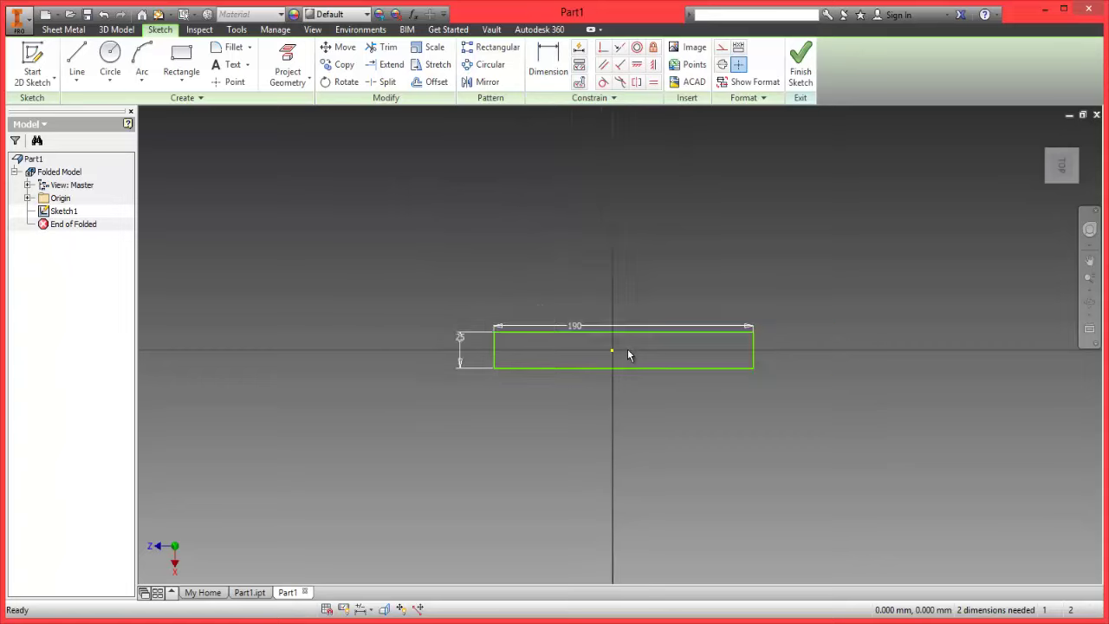
{"action": "scroll", "coordinate": [628, 348], "scroll_direction": "up", "scroll_amount": 4}
{"action": "scroll", "coordinate": [614, 317], "scroll_direction": "down", "scroll_amount": 2}
{"action": "key", "text": "["}
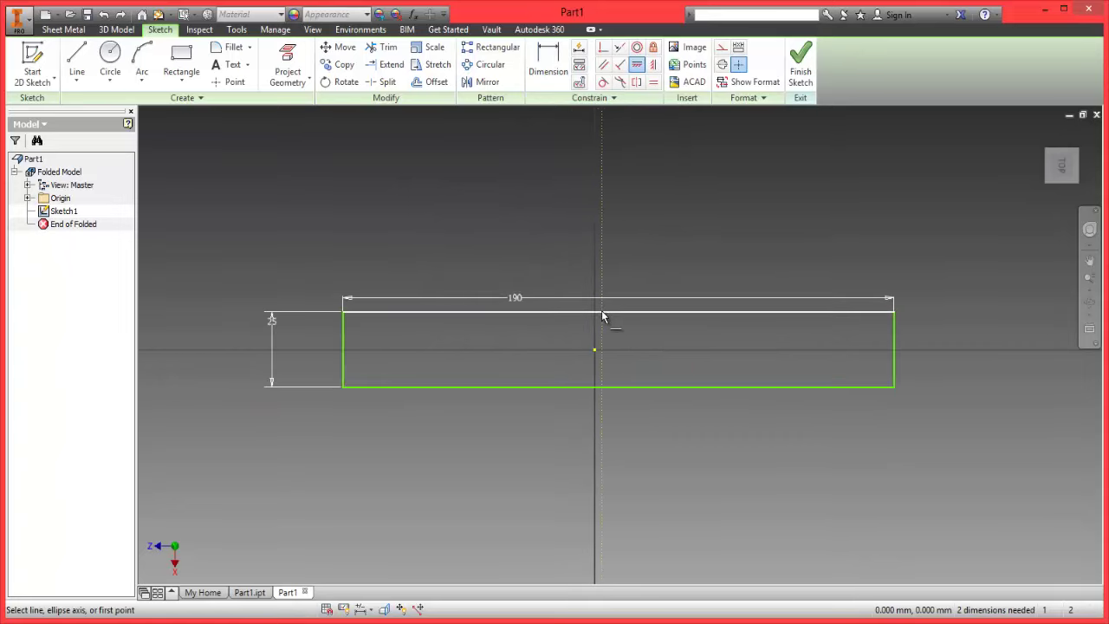
{"action": "left_click", "coordinate": [619, 311]}
{"action": "left_click", "coordinate": [594, 351]}
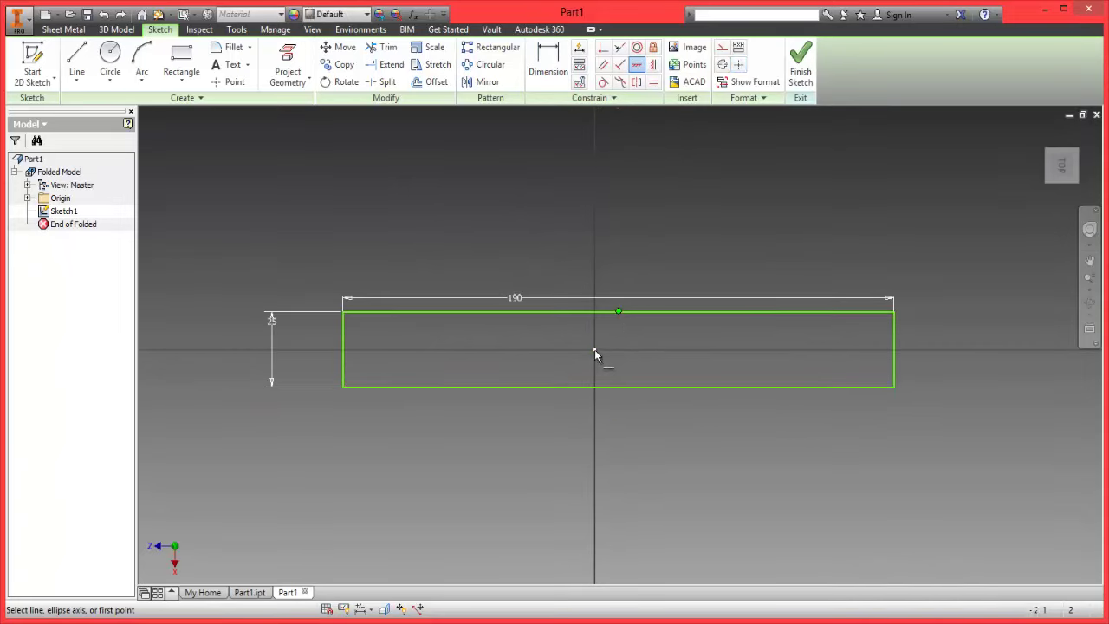
{"action": "key", "text": "]"}
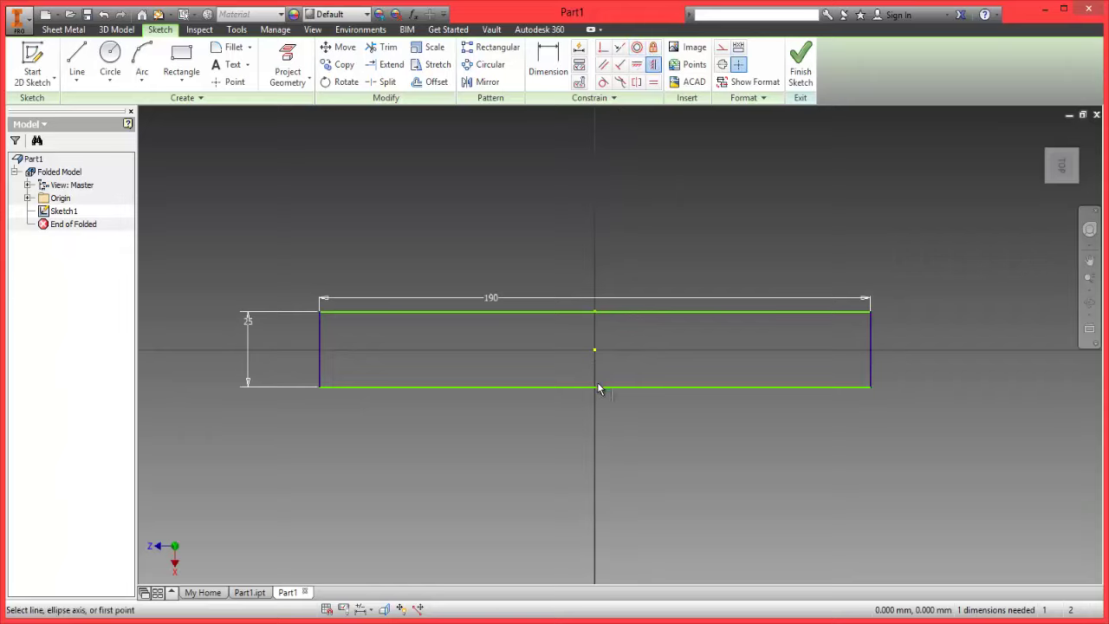
{"action": "left_click", "coordinate": [870, 349]}
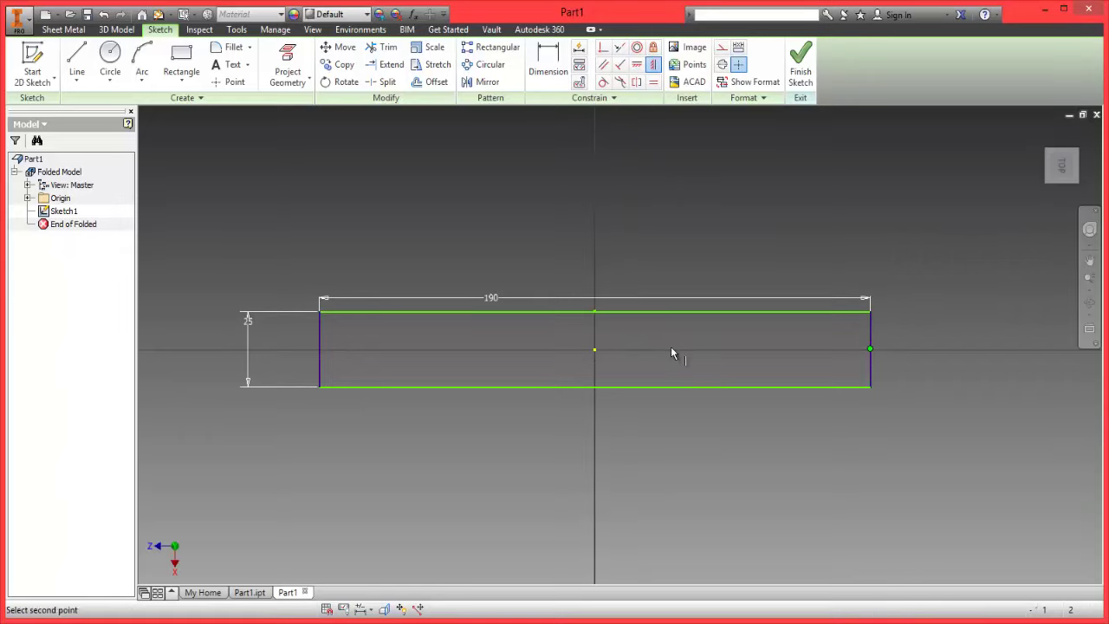
{"action": "left_click", "coordinate": [594, 351]}
{"action": "right_click", "coordinate": [409, 202]}
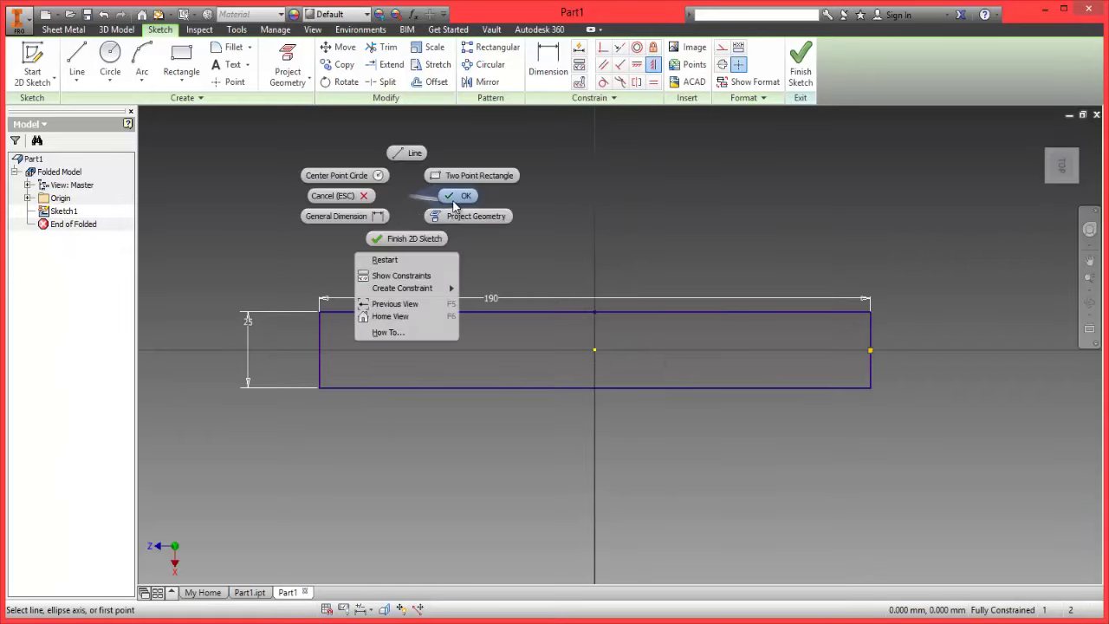
{"action": "left_click", "coordinate": [458, 201]}
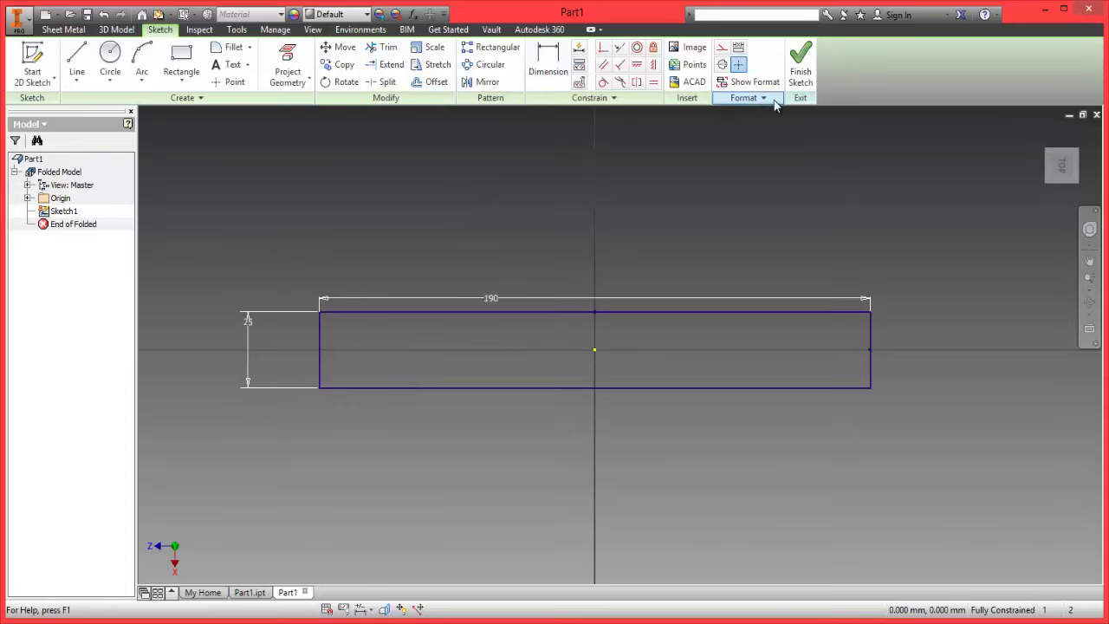
- Finish the sketch and create a sheet metal Face from the rectangle profile
{"action": "left_click", "coordinate": [801, 67]}
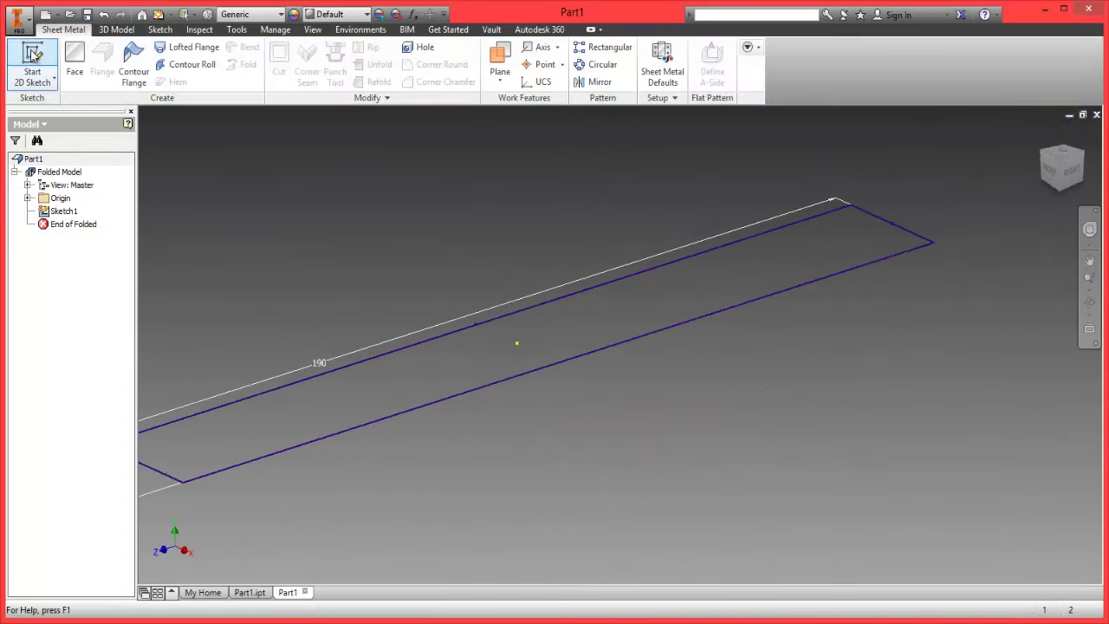
{"action": "left_click", "coordinate": [73, 62]}
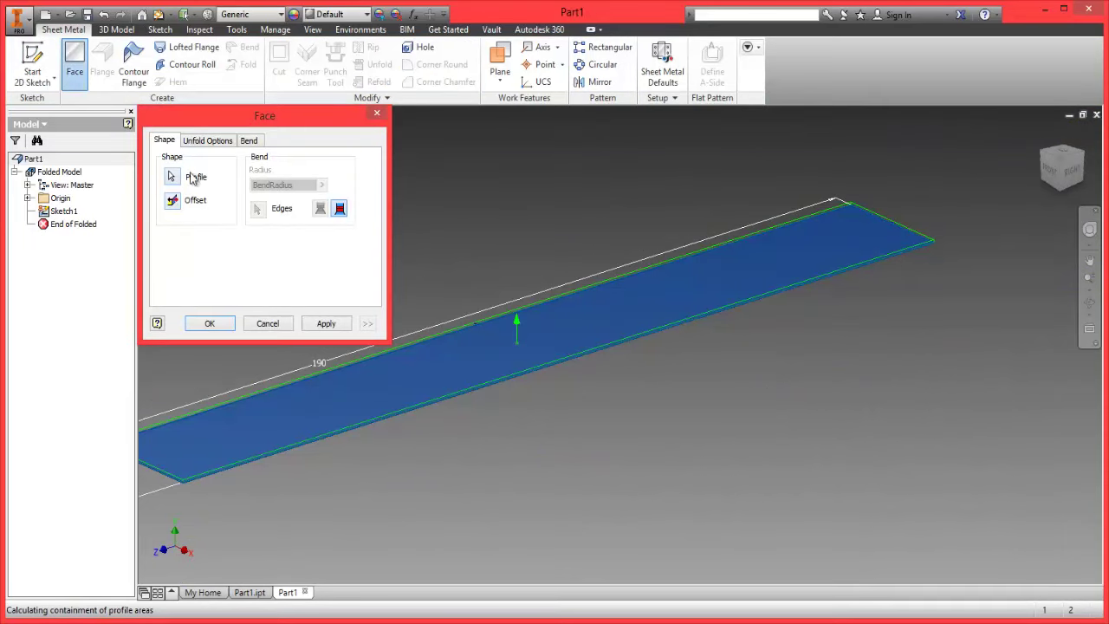
{"action": "left_click", "coordinate": [210, 323]}
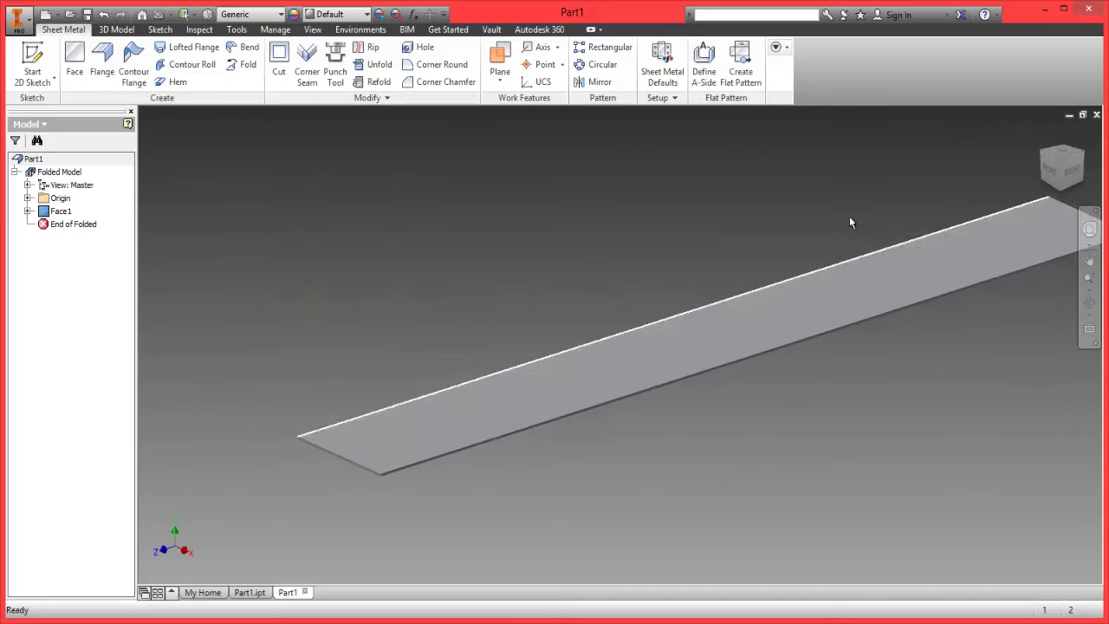
{"action": "left_click_drag", "start_coordinate": [849, 215], "coordinate": [731, 214]}
{"action": "key", "text": "Escape"}
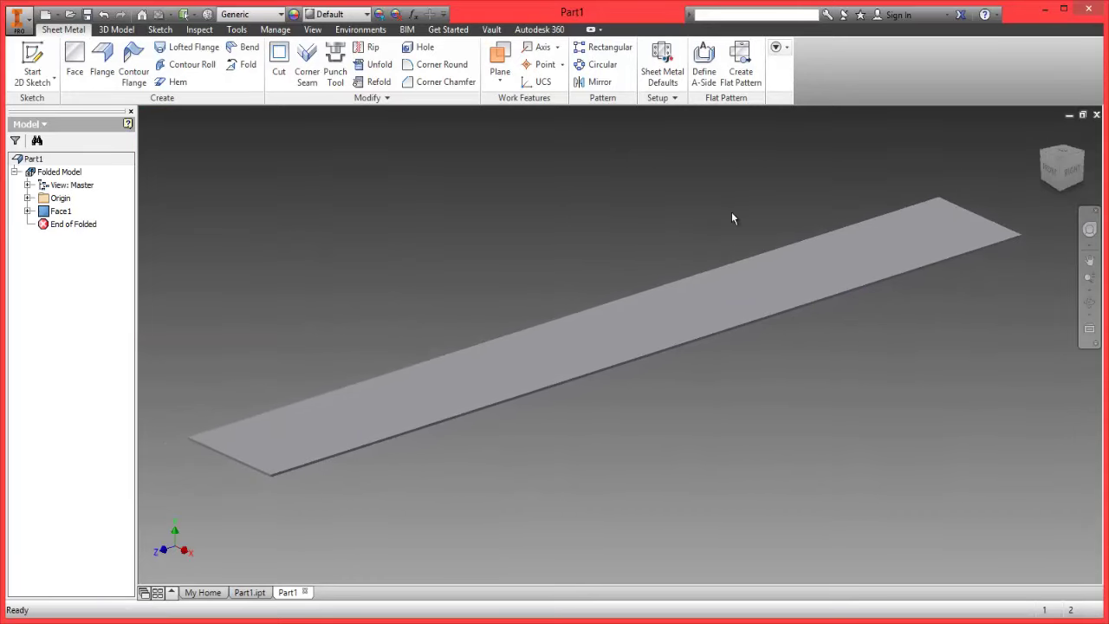
- Add 90-degree flanges 13 mm high along both long edges of the face with the Flange command
{"action": "left_click", "coordinate": [104, 69]}
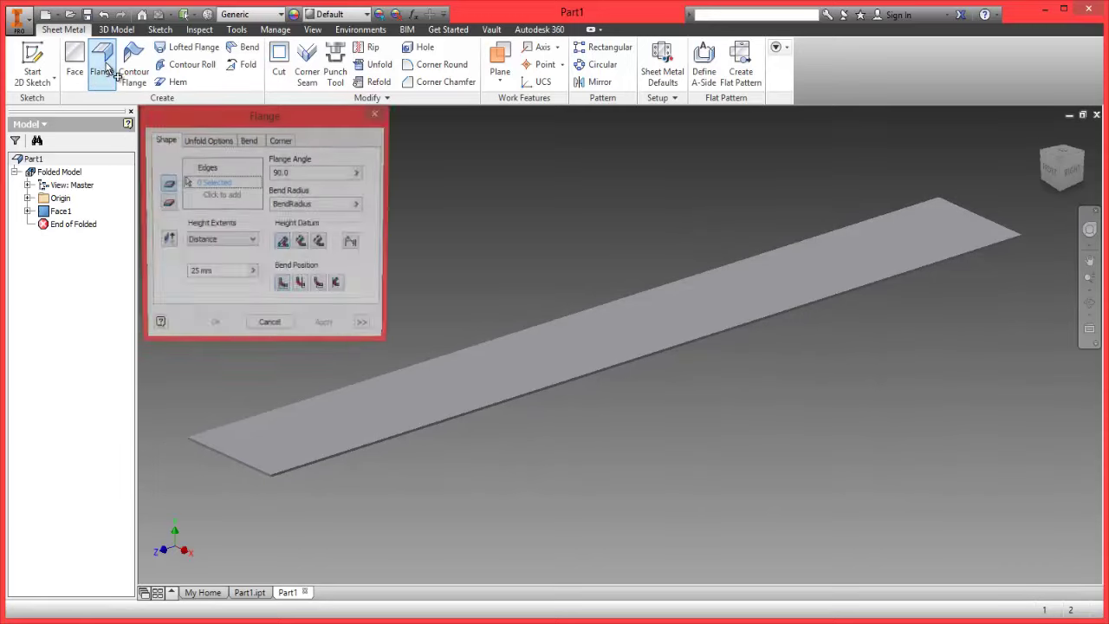
{"action": "left_click_drag", "start_coordinate": [279, 124], "coordinate": [219, 96]}
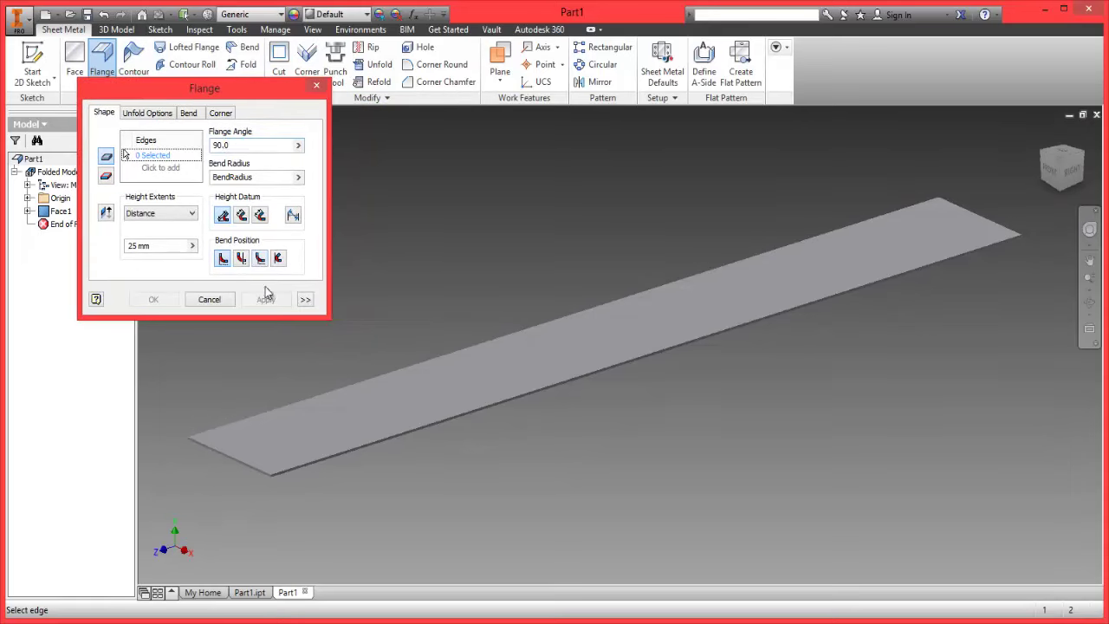
{"action": "left_click", "coordinate": [193, 246]}
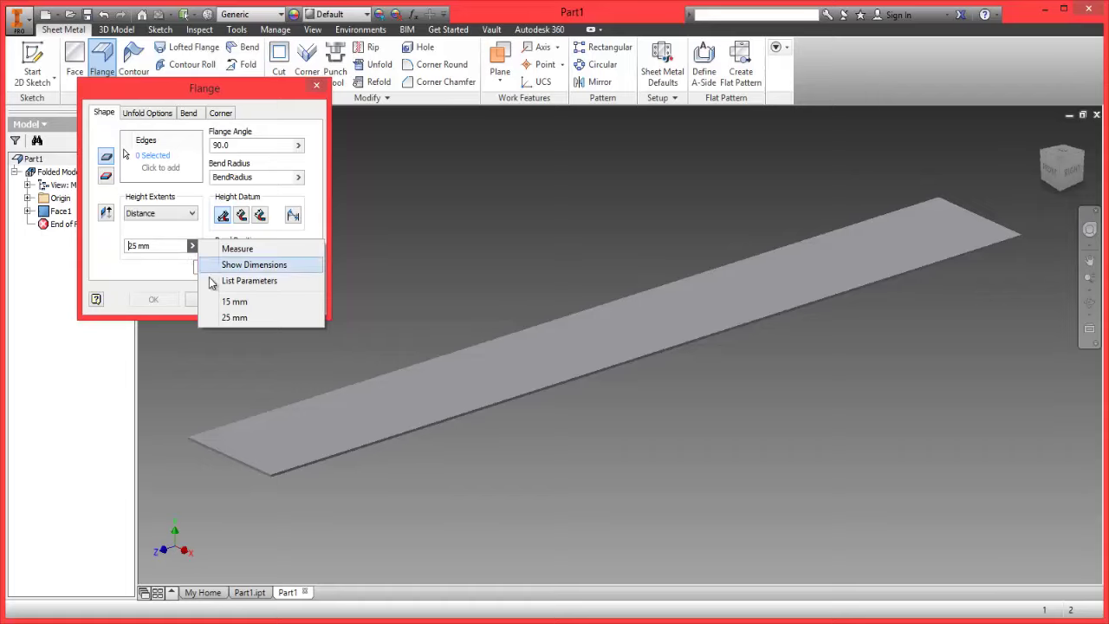
{"action": "left_click", "coordinate": [132, 245]}
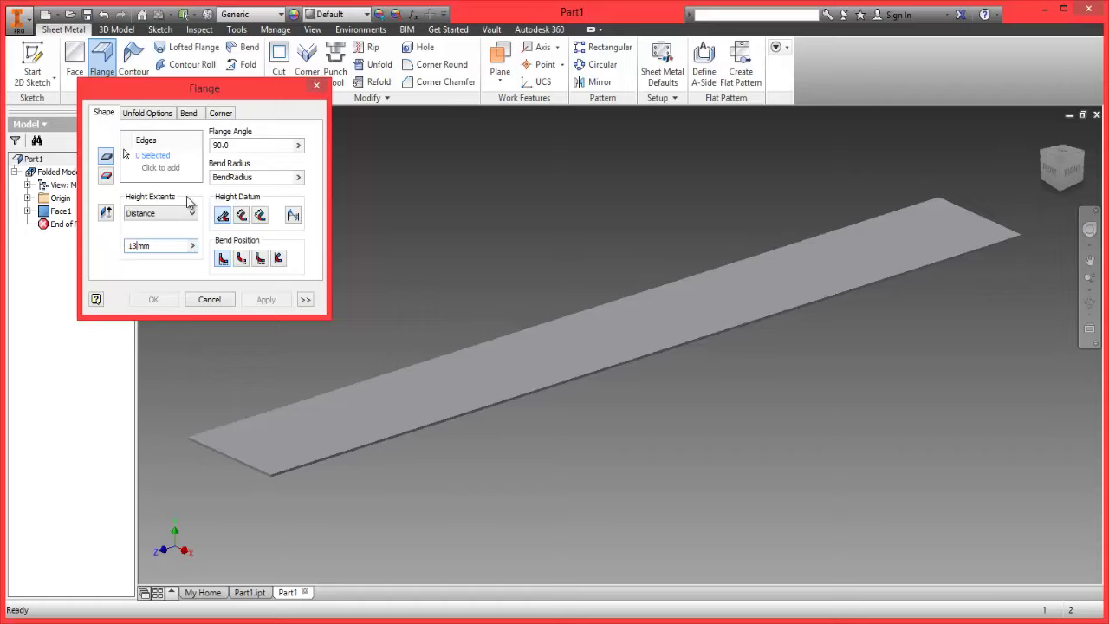
{"action": "left_click", "coordinate": [149, 160]}
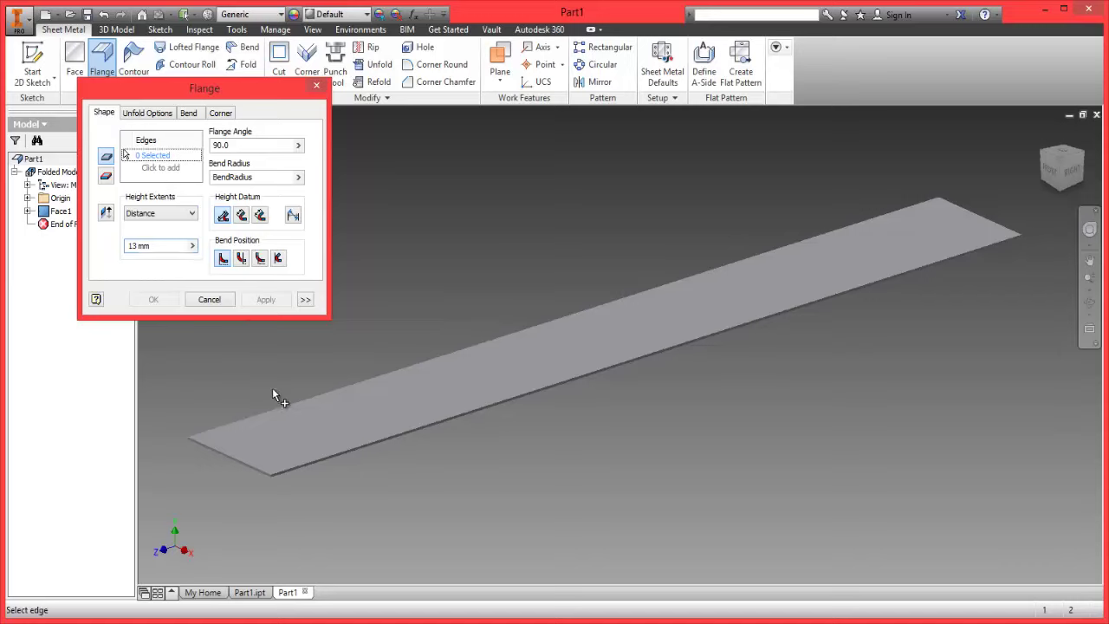
{"action": "left_click", "coordinate": [263, 410]}
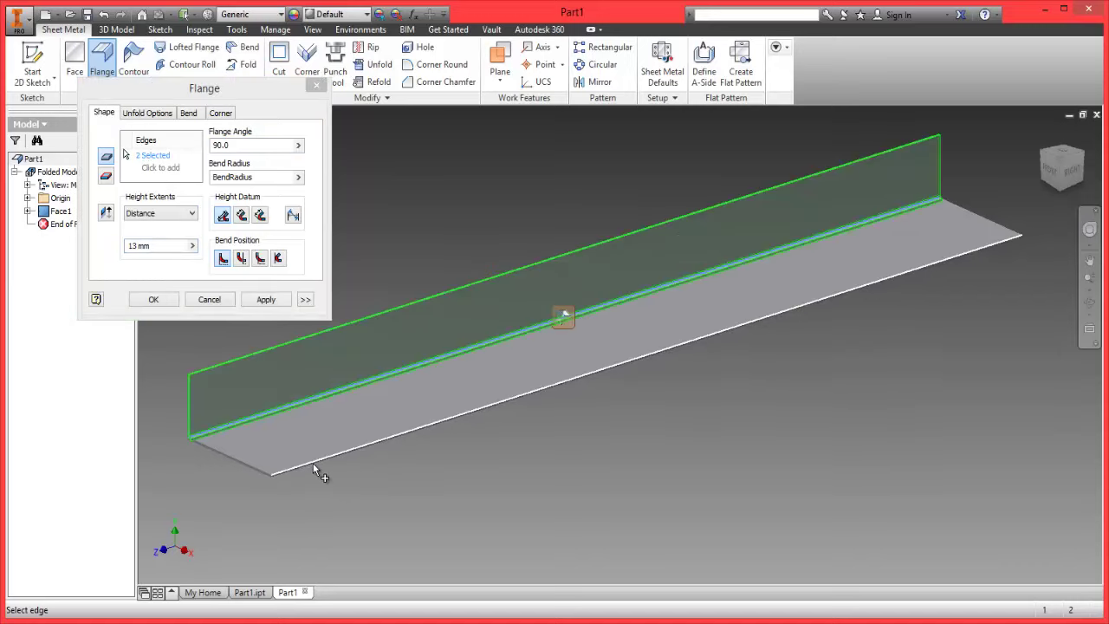
{"action": "left_click", "coordinate": [313, 463]}
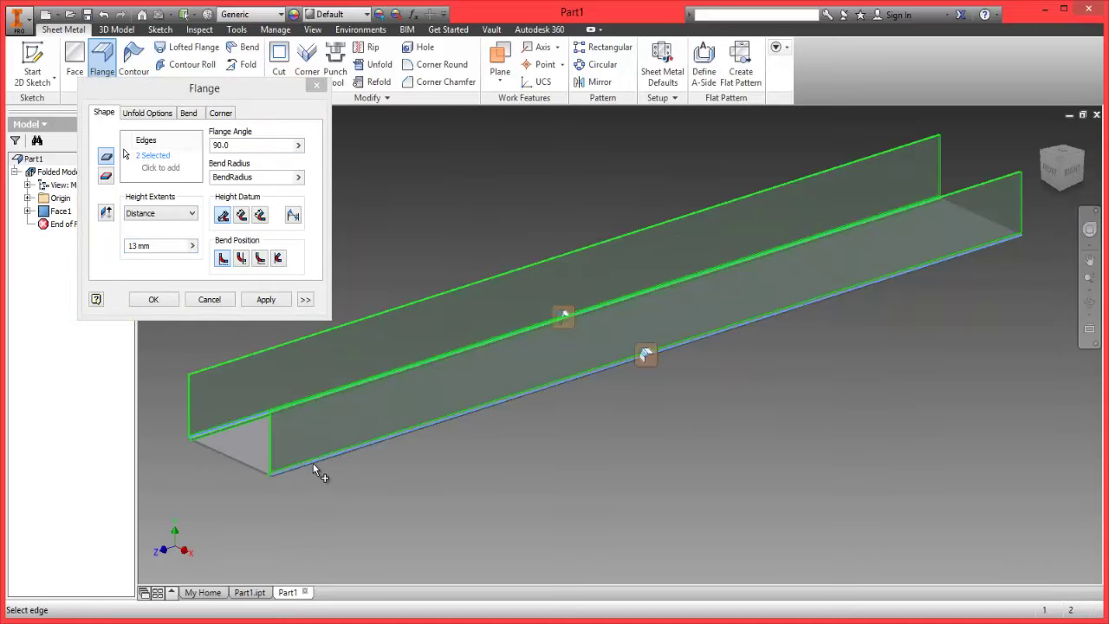
{"action": "left_click", "coordinate": [157, 300]}
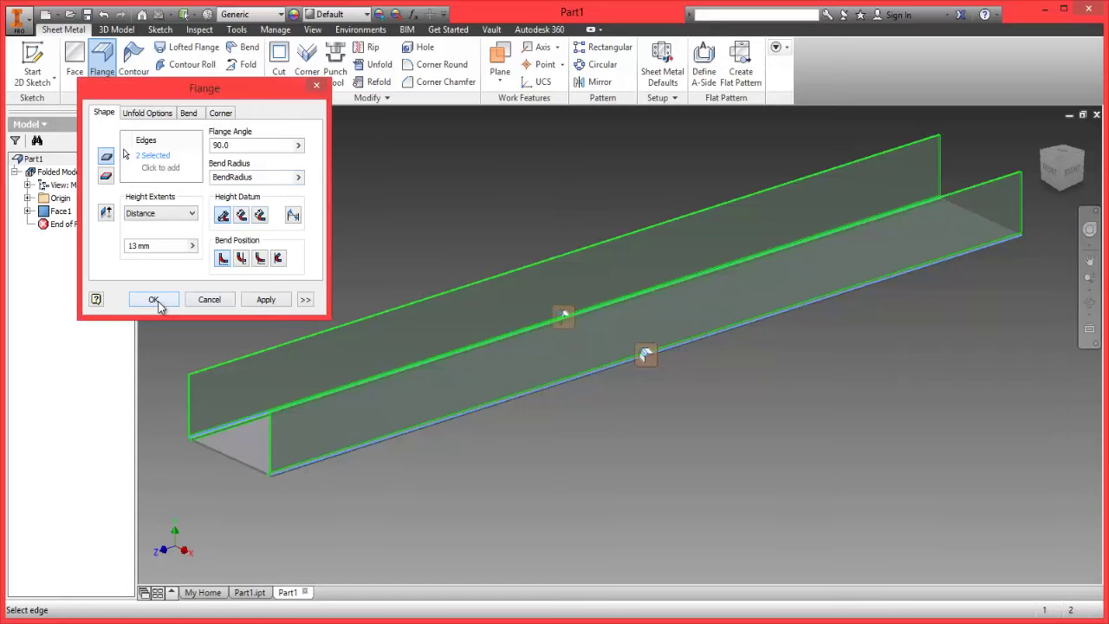
{"action": "left_click", "coordinate": [154, 300]}
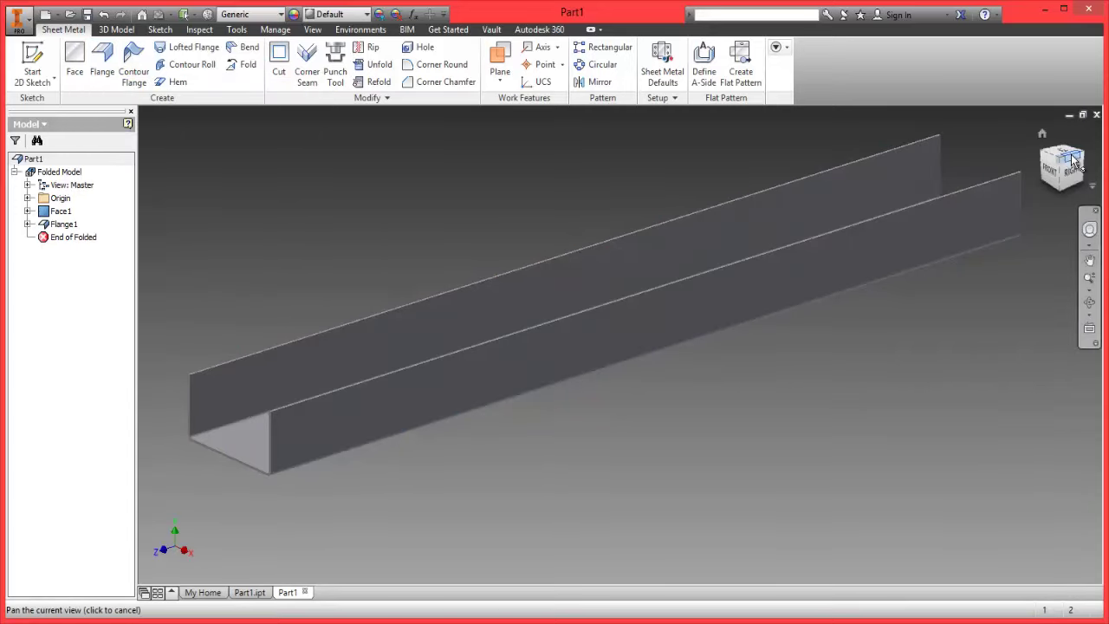
- Start a 2D sketch on the outer side face of the near long flange
{"action": "left_click", "coordinate": [1067, 166]}
{"action": "mouse_move", "coordinate": [199, 130]}
{"action": "middle_mouse_down", "text": "shift"}
{"action": "mouse_move", "coordinate": [230, 195]}
{"action": "mouse_move", "coordinate": [277, 174]}
{"action": "mouse_move", "coordinate": [181, 203]}
{"action": "mouse_move", "coordinate": [1094, 221]}
{"action": "mouse_move", "coordinate": [1022, 203]}
{"action": "mouse_move", "coordinate": [1052, 208]}
{"action": "mouse_move", "coordinate": [517, 165]}
{"action": "mouse_move", "coordinate": [422, 220]}
{"action": "middle_mouse_up", "text": "shift"}
{"action": "scroll", "coordinate": [315, 197], "scroll_direction": "up", "scroll_amount": 10}
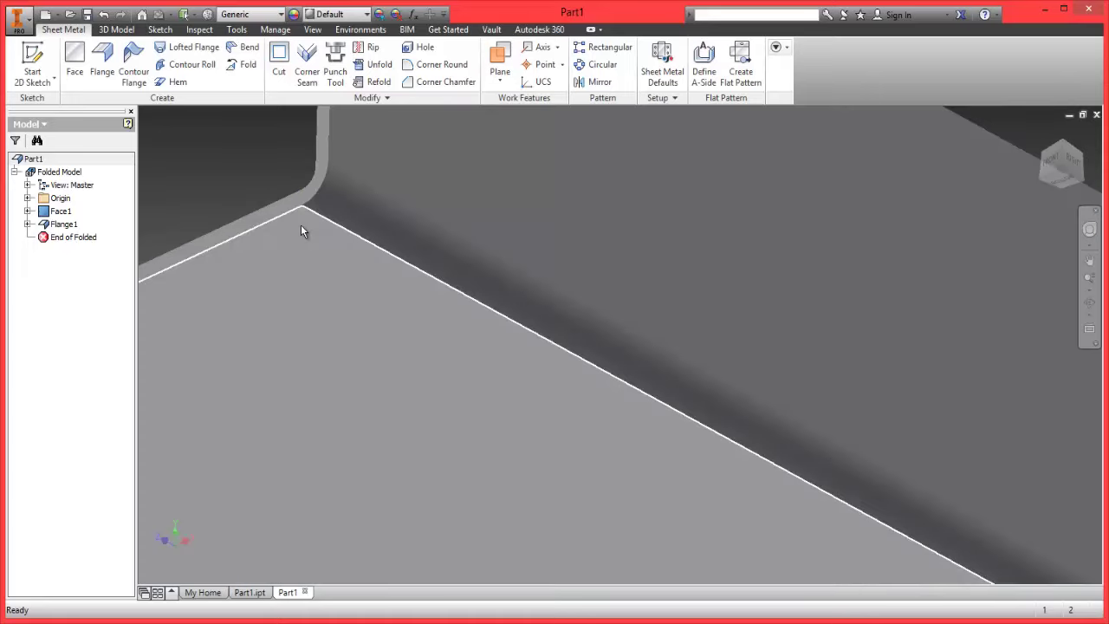
{"action": "scroll", "coordinate": [301, 225], "scroll_direction": "down", "scroll_amount": 5}
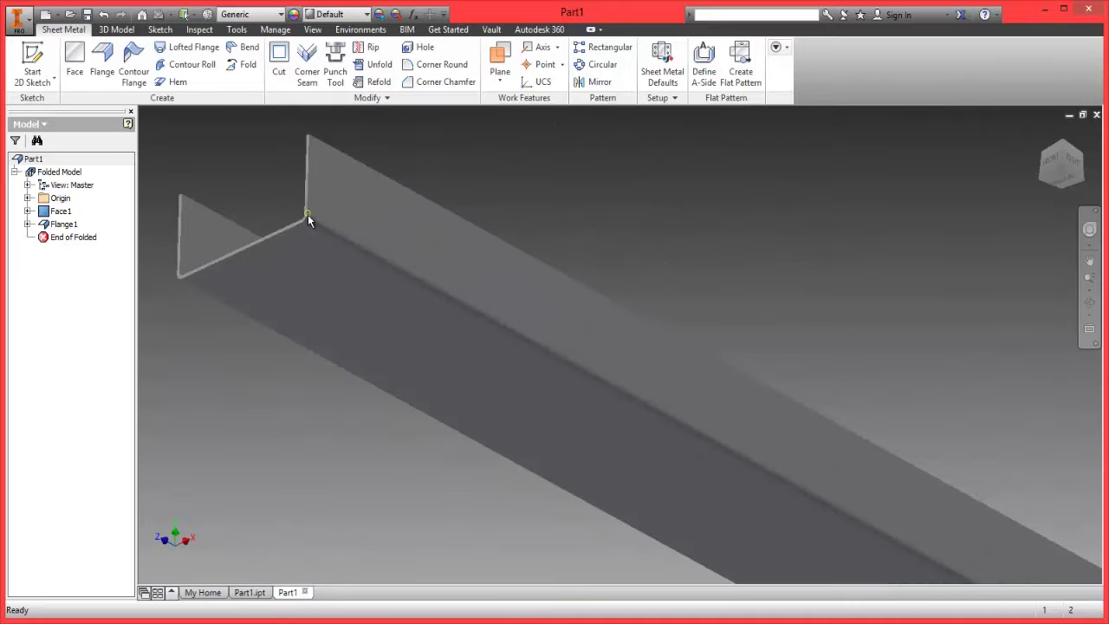
{"action": "mouse_move", "coordinate": [1068, 165]}
{"action": "left_mouse_down"}
{"action": "mouse_move", "coordinate": [1081, 170]}
{"action": "mouse_move", "coordinate": [837, 289]}
{"action": "mouse_move", "coordinate": [805, 148]}
{"action": "left_mouse_up"}
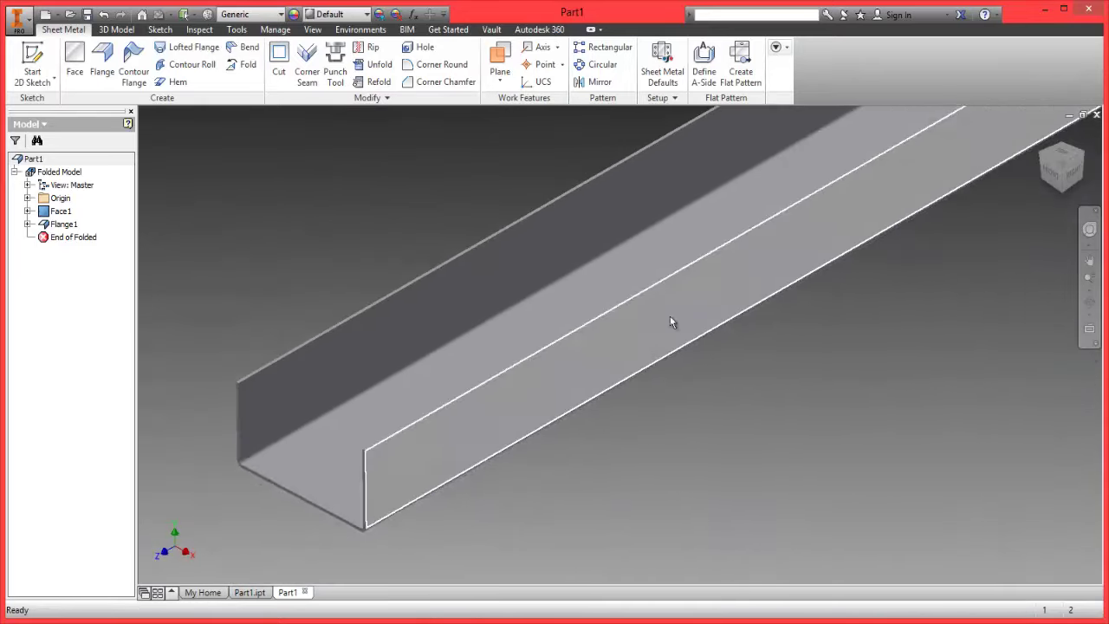
{"action": "middle_click_drag", "start_coordinate": [670, 322], "coordinate": [632, 240]}
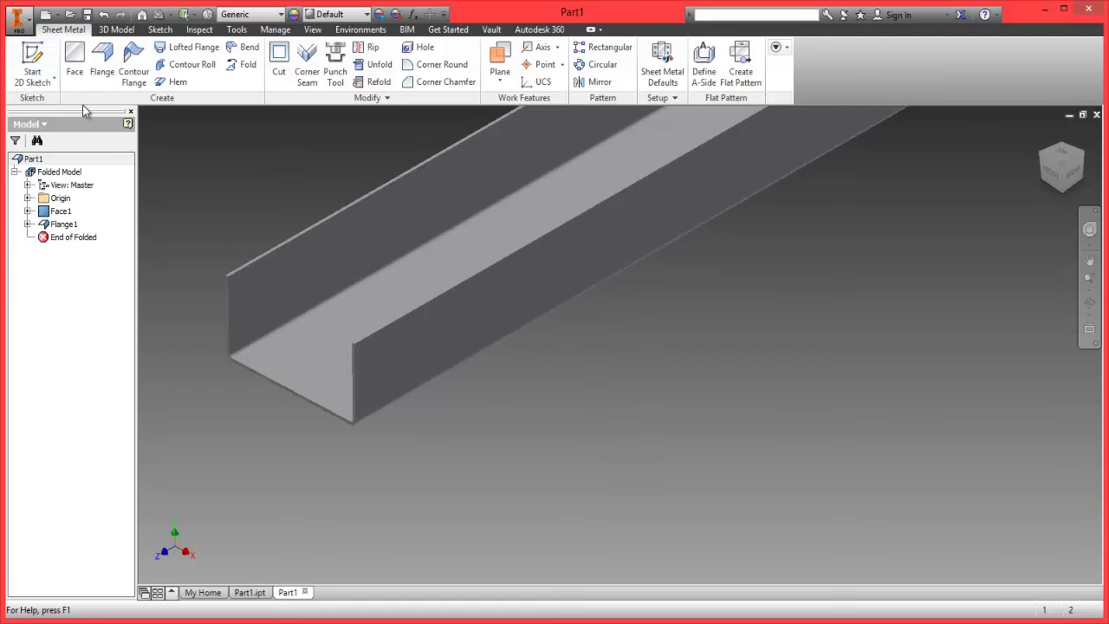
{"action": "left_click", "coordinate": [32, 79]}
{"action": "left_click", "coordinate": [30, 111]}
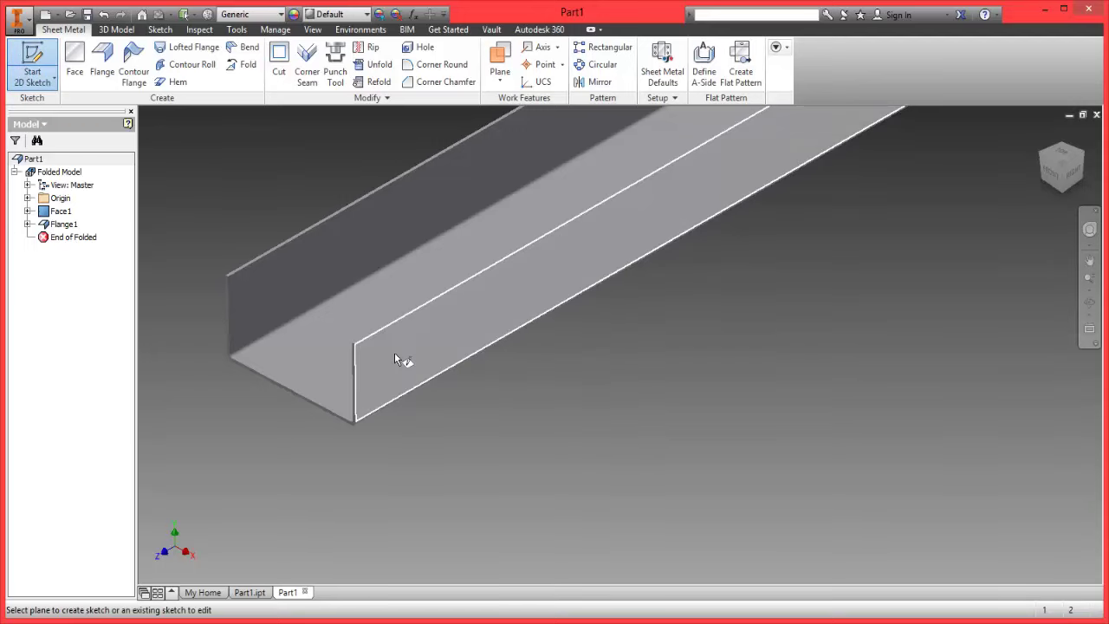
{"action": "left_click", "coordinate": [395, 355]}
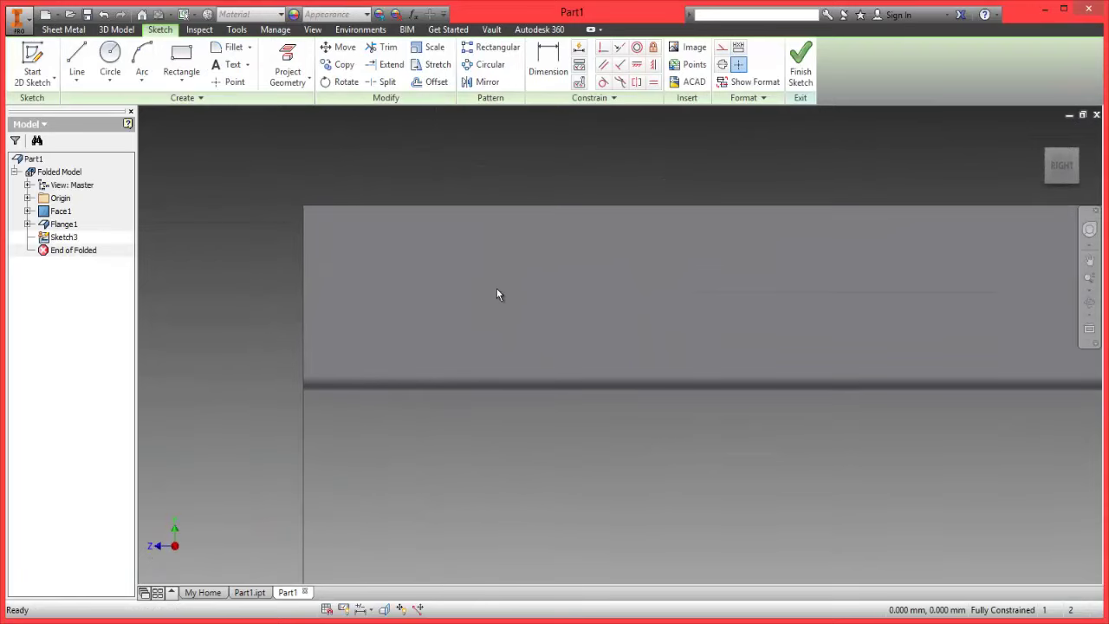
- Sketch a rectangle about 7.4 mm high near the front end of the flange face
{"action": "left_click", "coordinate": [338, 235]}
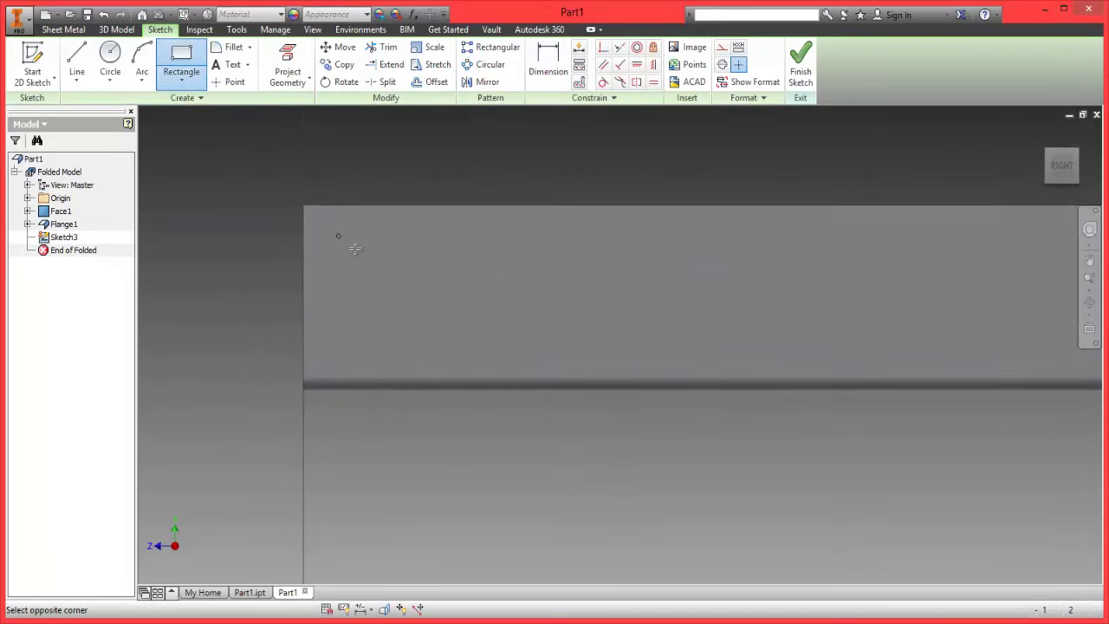
{"action": "left_click", "coordinate": [440, 343]}
{"action": "right_click", "coordinate": [211, 179]}
{"action": "left_click", "coordinate": [268, 180]}
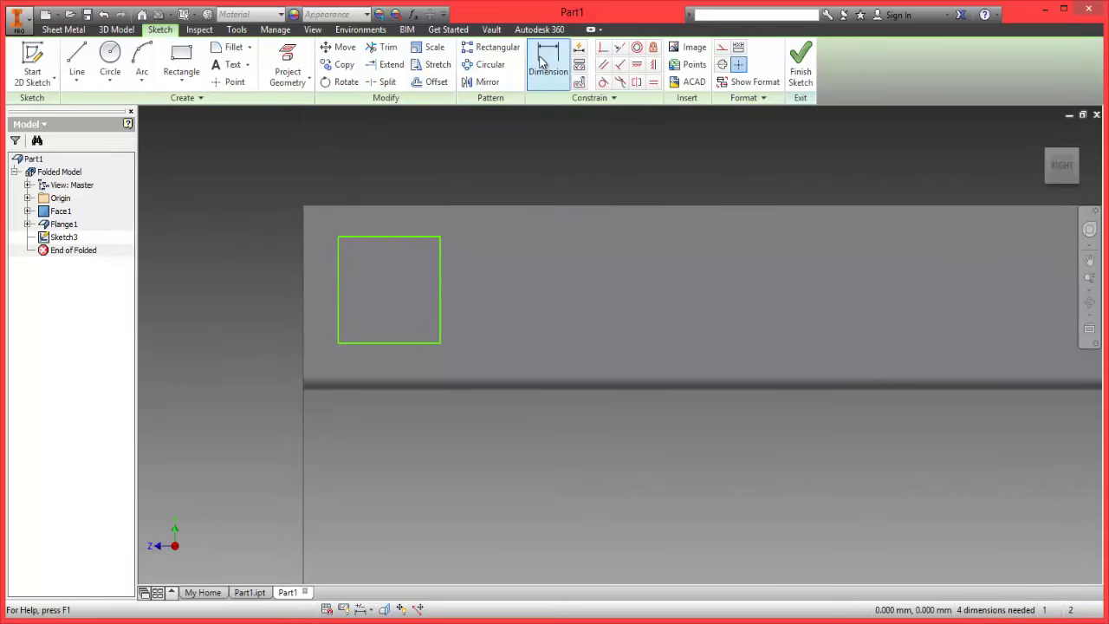
- Dimension the rectangle's height and width and set both to 4.5 mm
{"action": "left_click", "coordinate": [553, 62]}
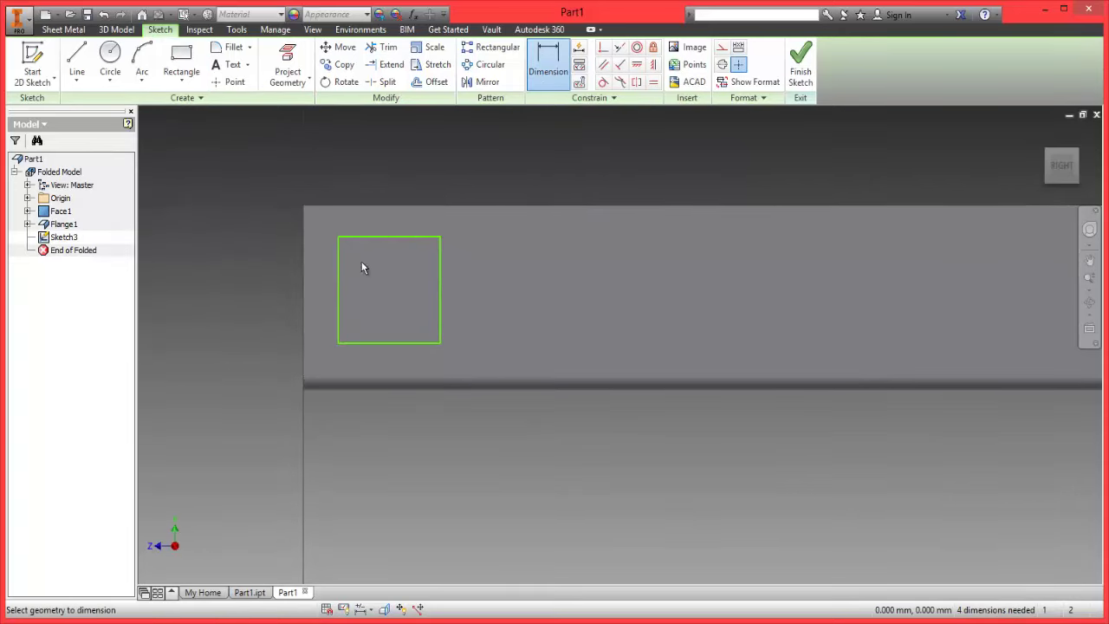
{"action": "left_click", "coordinate": [339, 292]}
{"action": "left_click", "coordinate": [247, 292]}
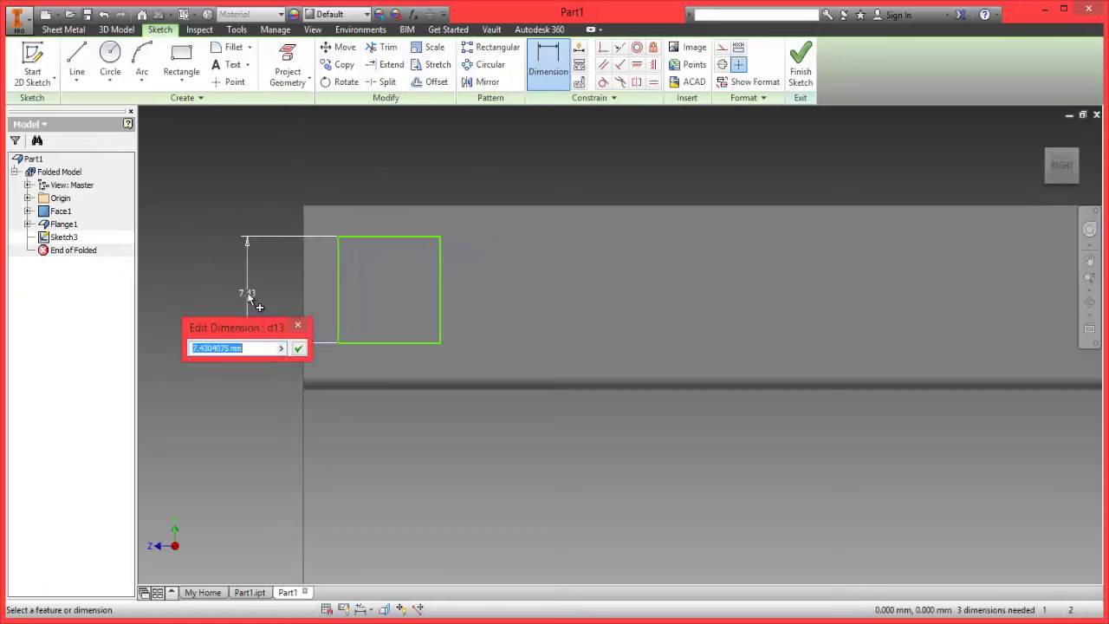
{"action": "type", "text": "4.5mm"}
{"action": "key", "text": "Return"}
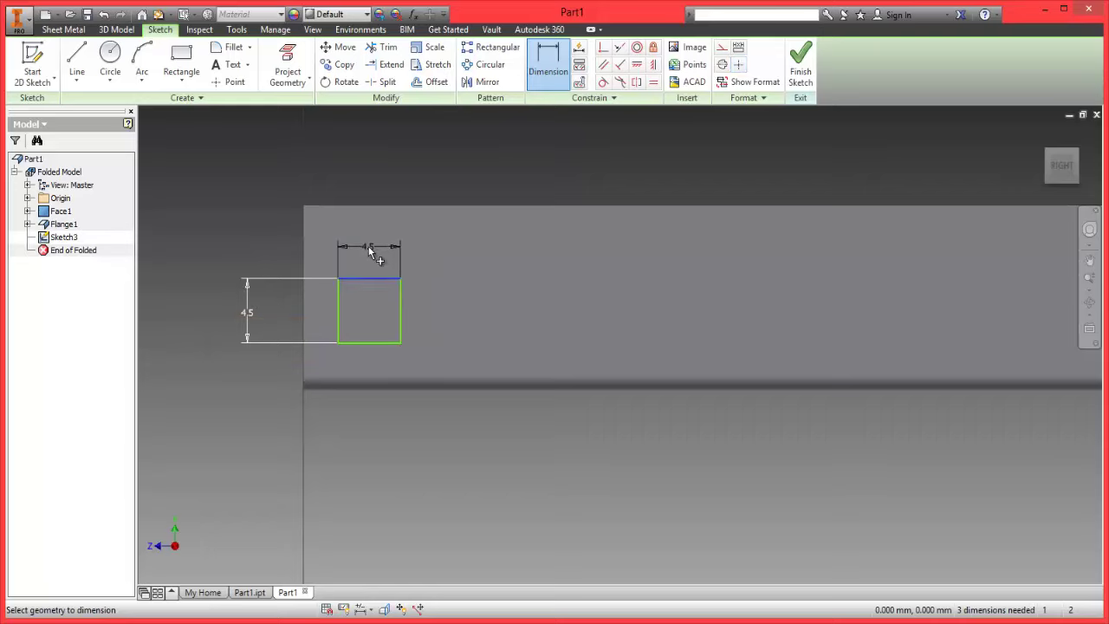
{"action": "left_click", "coordinate": [368, 246]}
{"action": "type", "text": "4"}
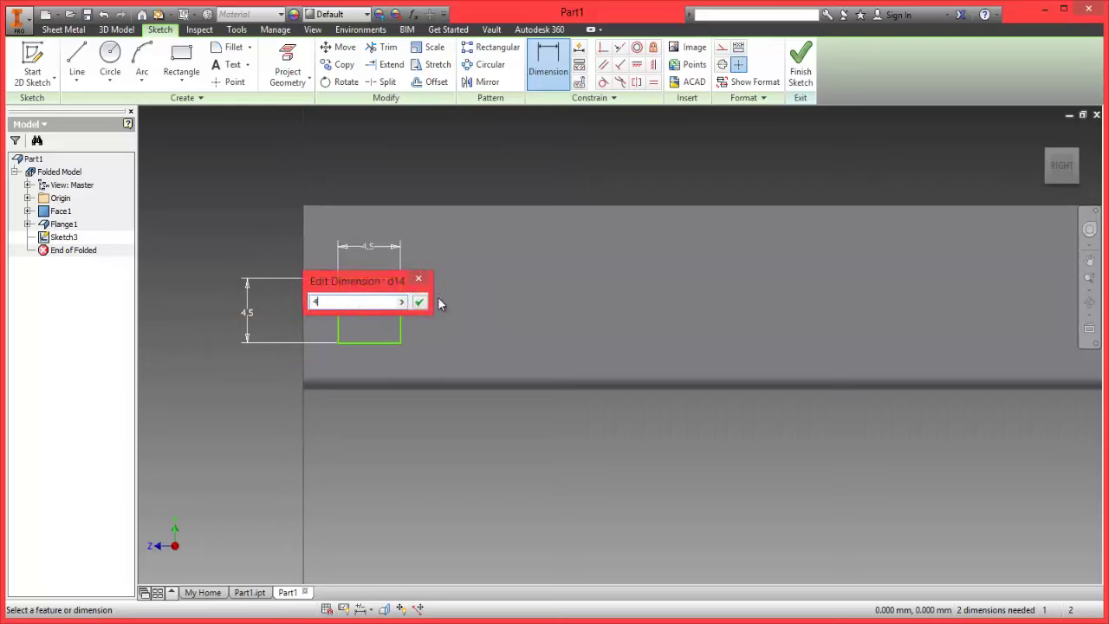
{"action": "type", "text": ".5mm"}
{"action": "key", "text": "Return"}
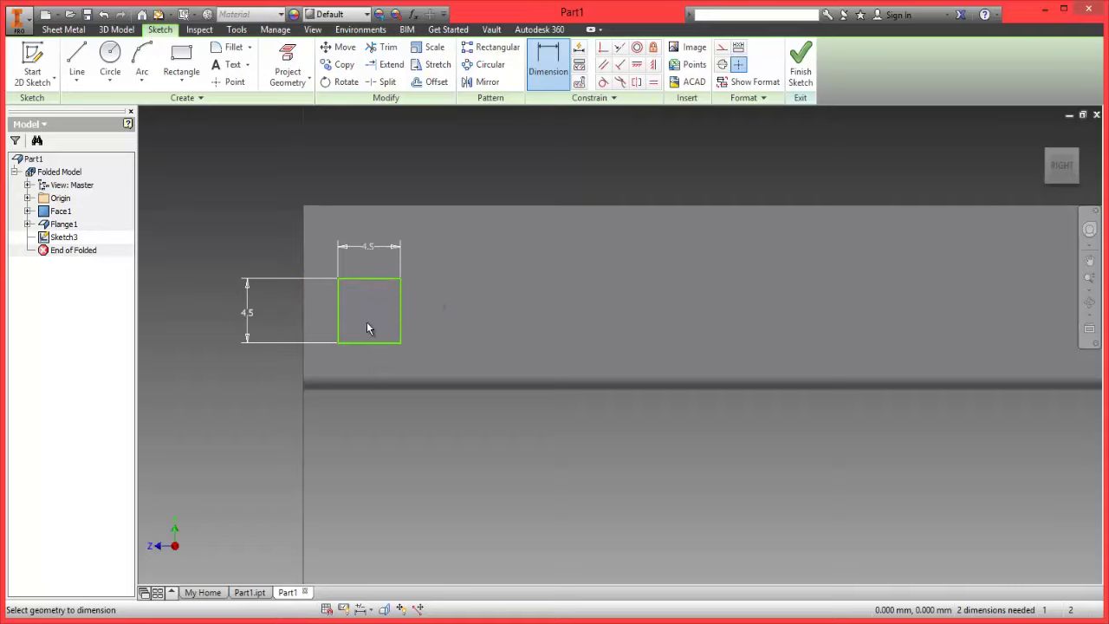
- Dimension the distance from the square's upper side to the flange's upper edge and set it to 4 mm
{"action": "left_click", "coordinate": [368, 278]}
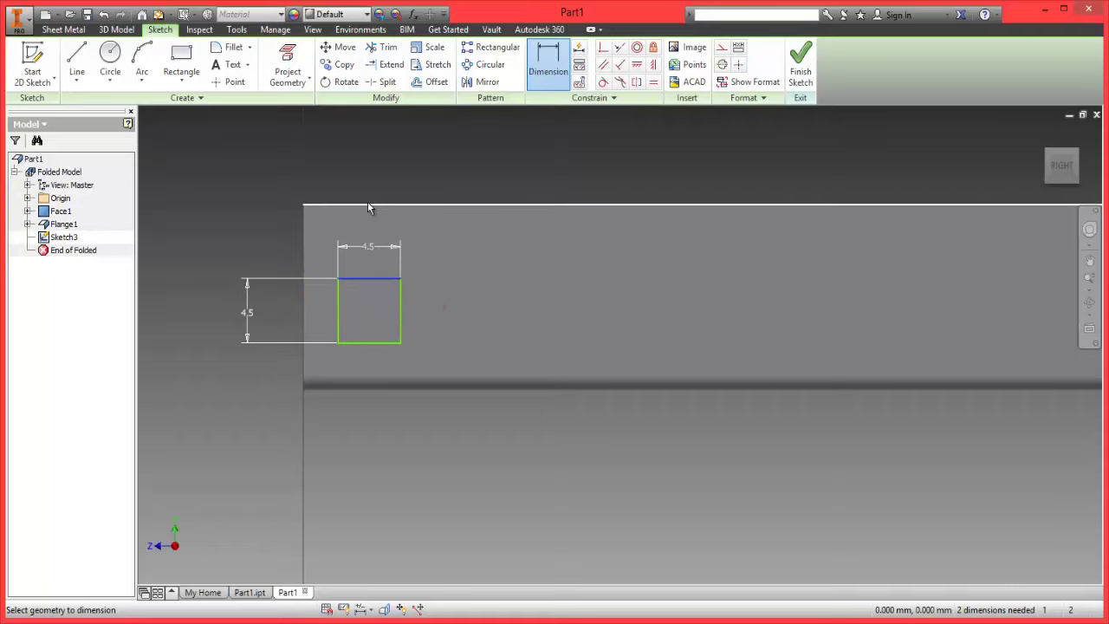
{"action": "left_click", "coordinate": [357, 204]}
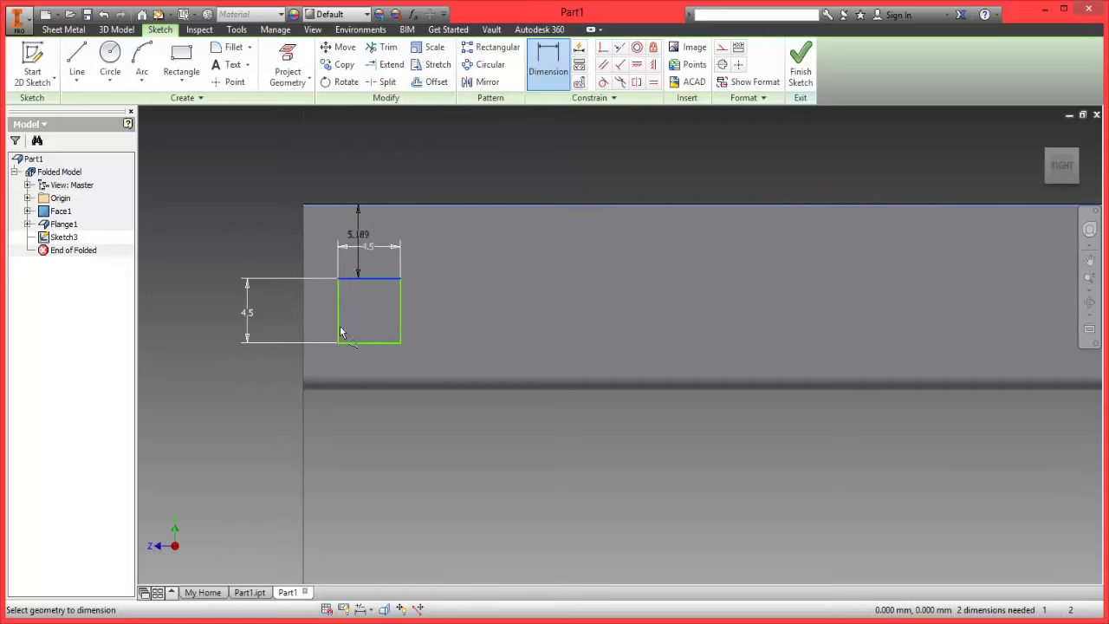
{"action": "left_click", "coordinate": [240, 246]}
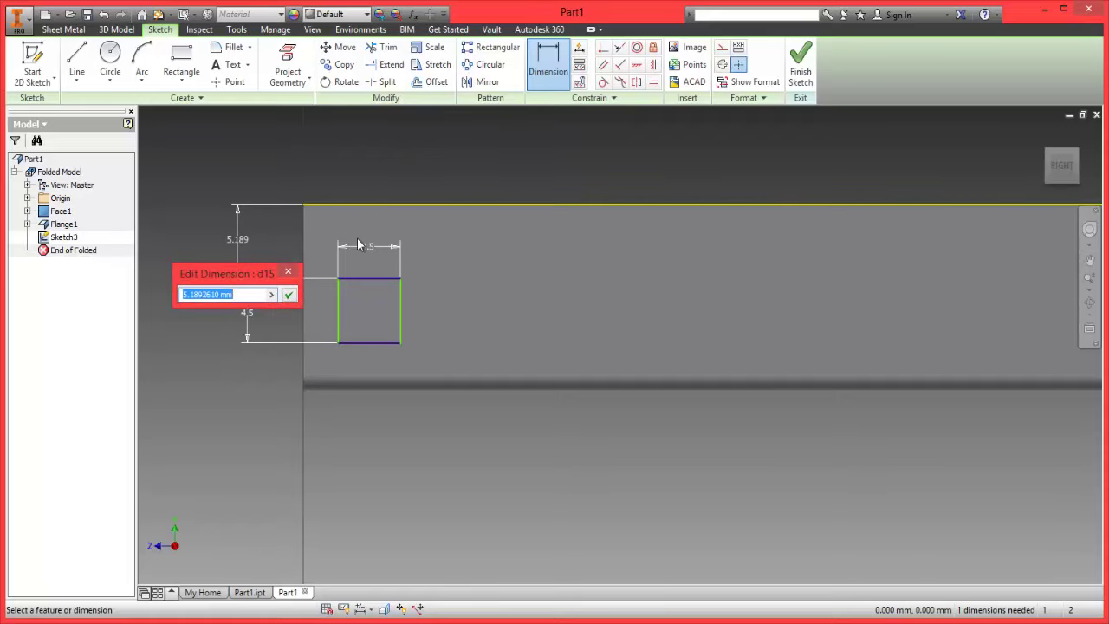
{"action": "type", "text": "4"}
{"action": "key", "text": "Return"}
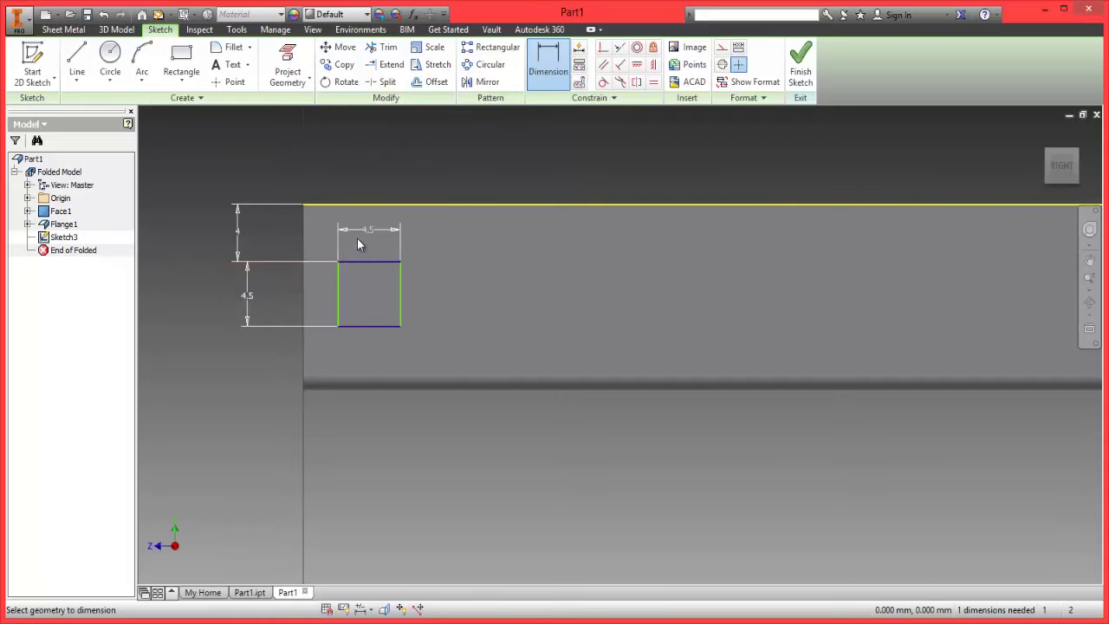
- Dimension the distance from the square's outer vertical side to the flange's end edge and set it to 4 mm
{"action": "left_click", "coordinate": [338, 295]}
{"action": "left_click", "coordinate": [303, 298]}
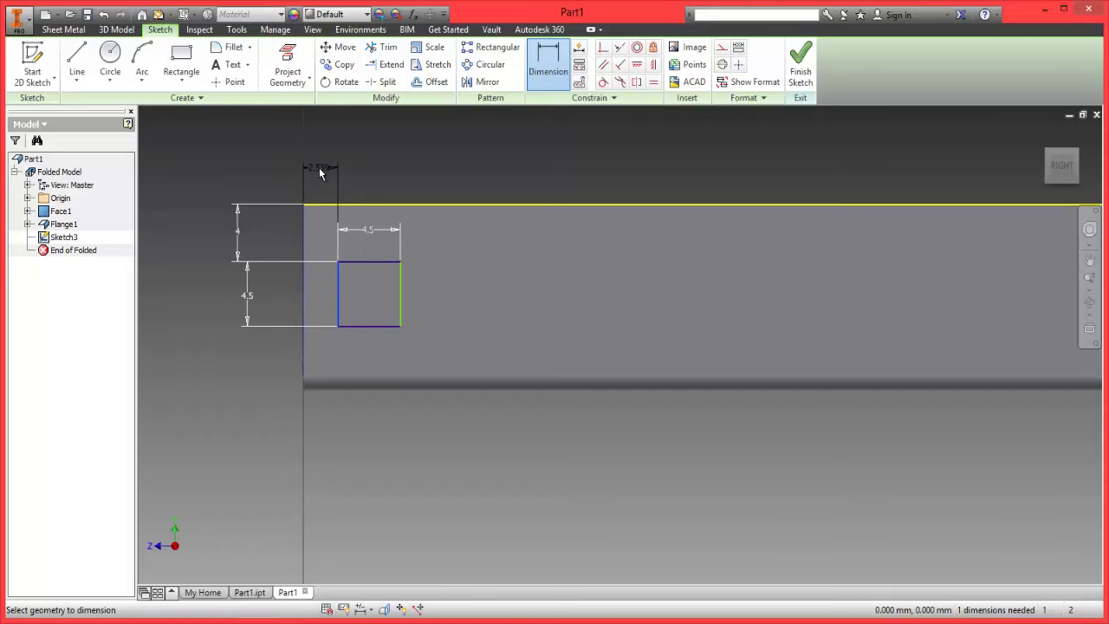
{"action": "left_click", "coordinate": [317, 170]}
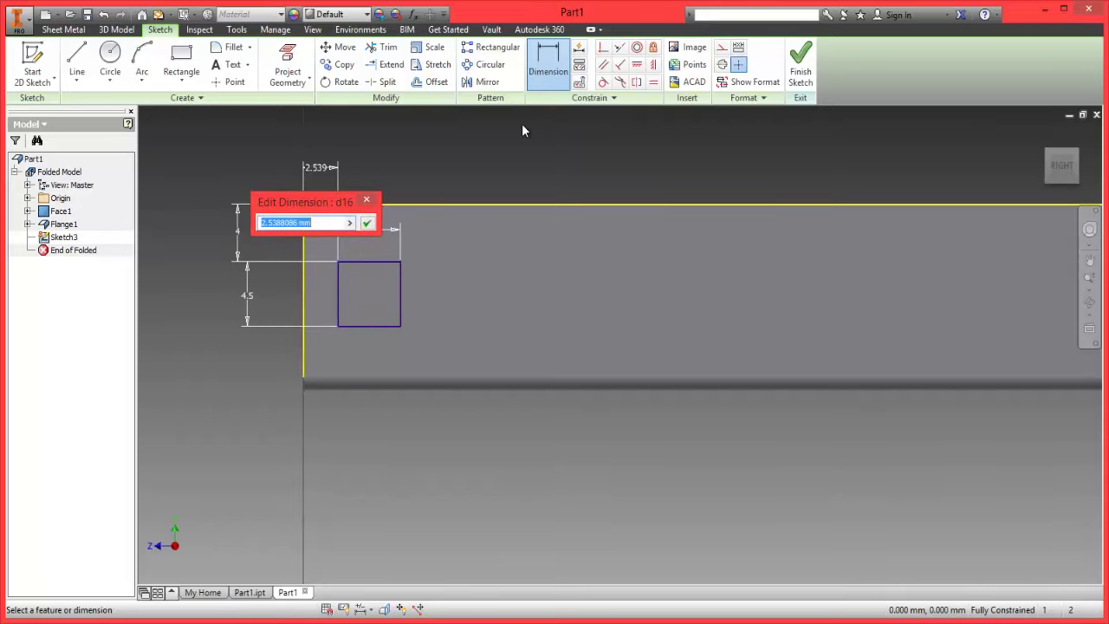
{"action": "type", "text": "4"}
{"action": "key", "text": "Return"}
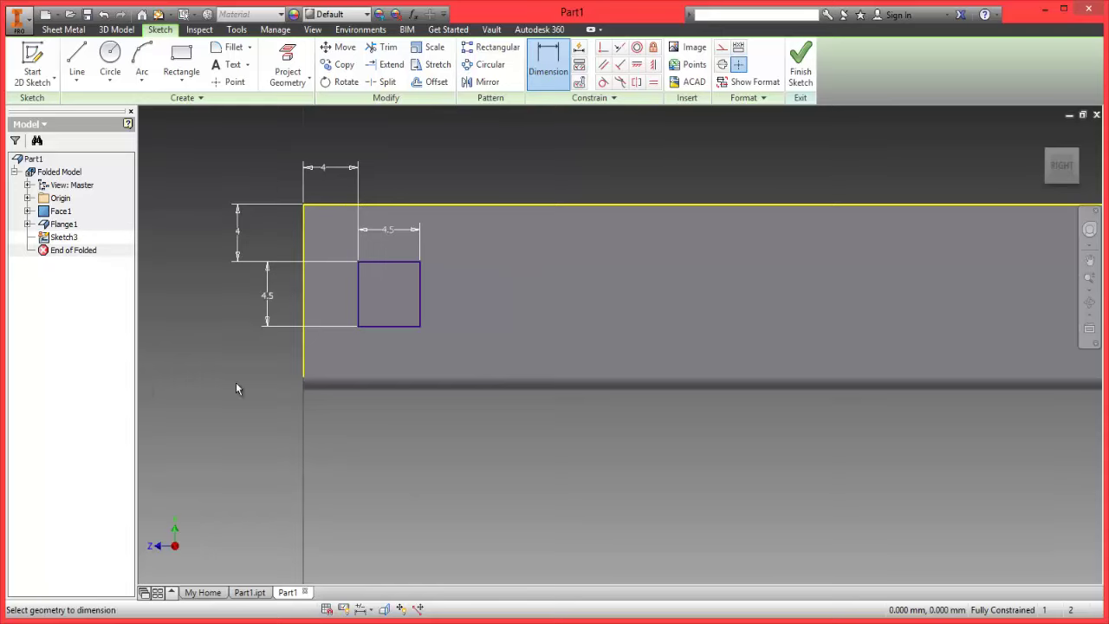
- Finish the sketch and cut the square profile through the flange with the distance set to Thickness
{"action": "left_click", "coordinate": [801, 77]}
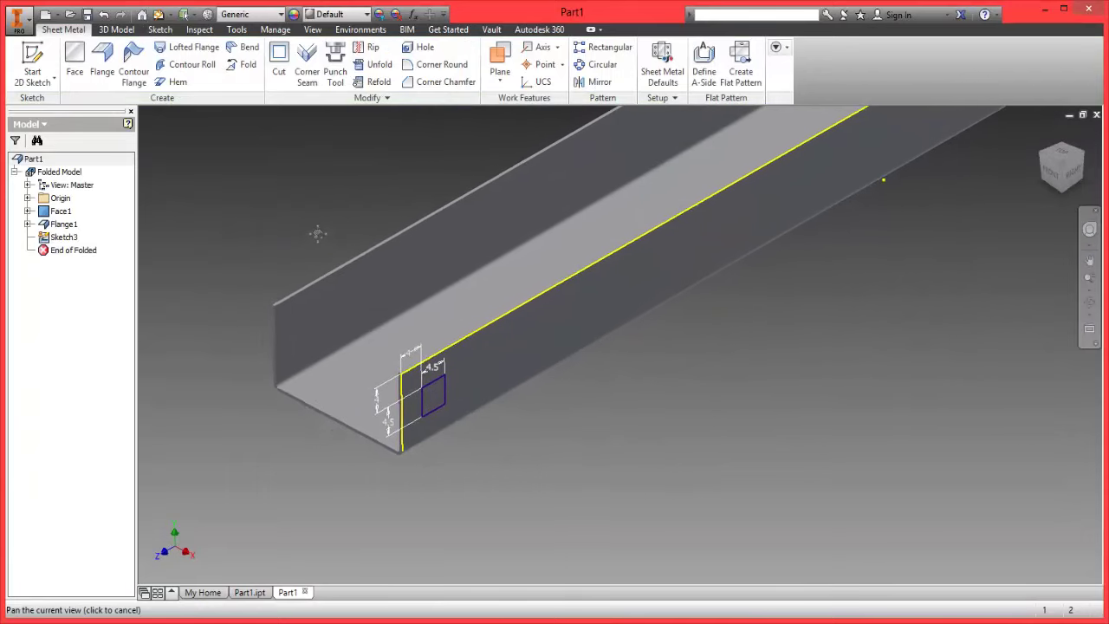
{"action": "left_click", "coordinate": [280, 59]}
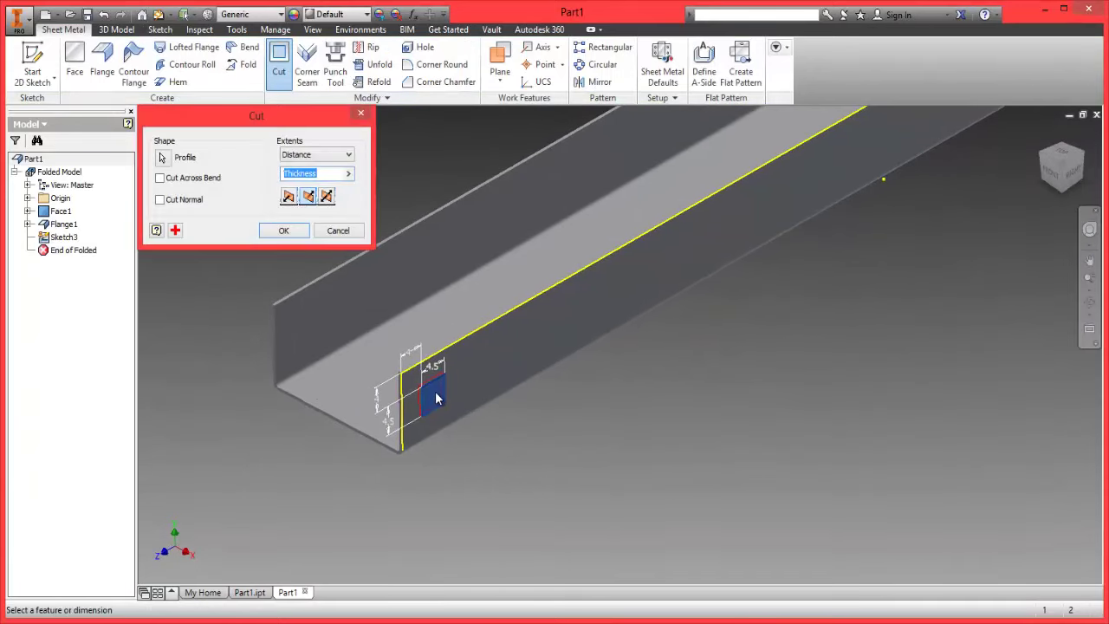
{"action": "scroll", "coordinate": [436, 401], "scroll_direction": "up", "scroll_amount": 3}
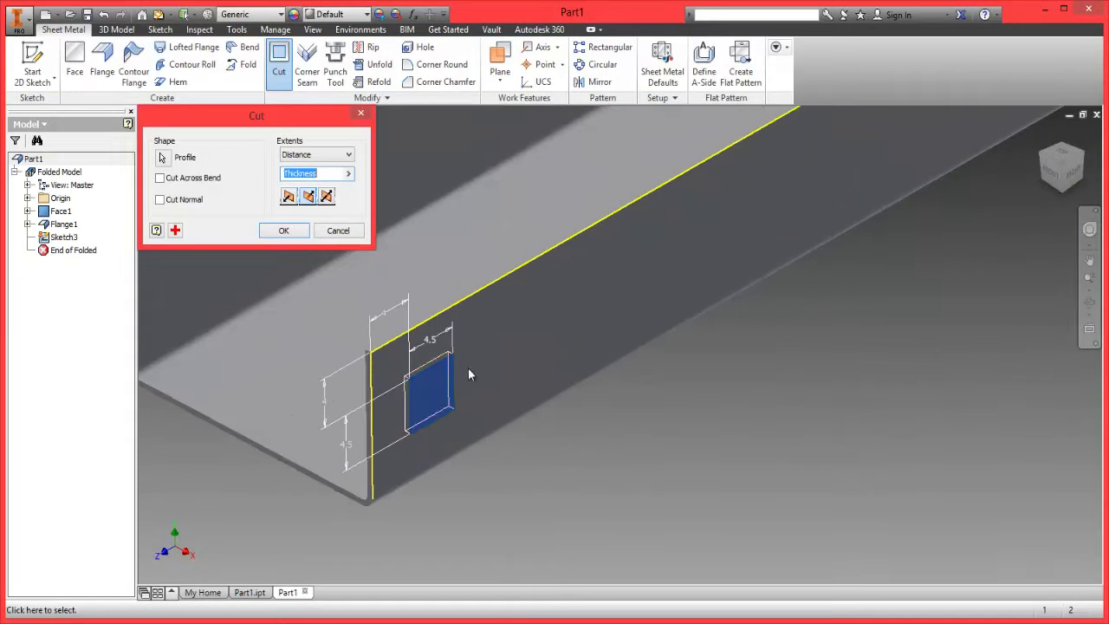
{"action": "left_click", "coordinate": [283, 231]}
- Start a rectangular pattern of the square cut with direction 1 running along the flange's long upper edge
{"action": "scroll", "coordinate": [441, 385], "scroll_direction": "down", "scroll_amount": 3}
{"action": "scroll", "coordinate": [425, 405], "scroll_direction": "down", "scroll_amount": 2}
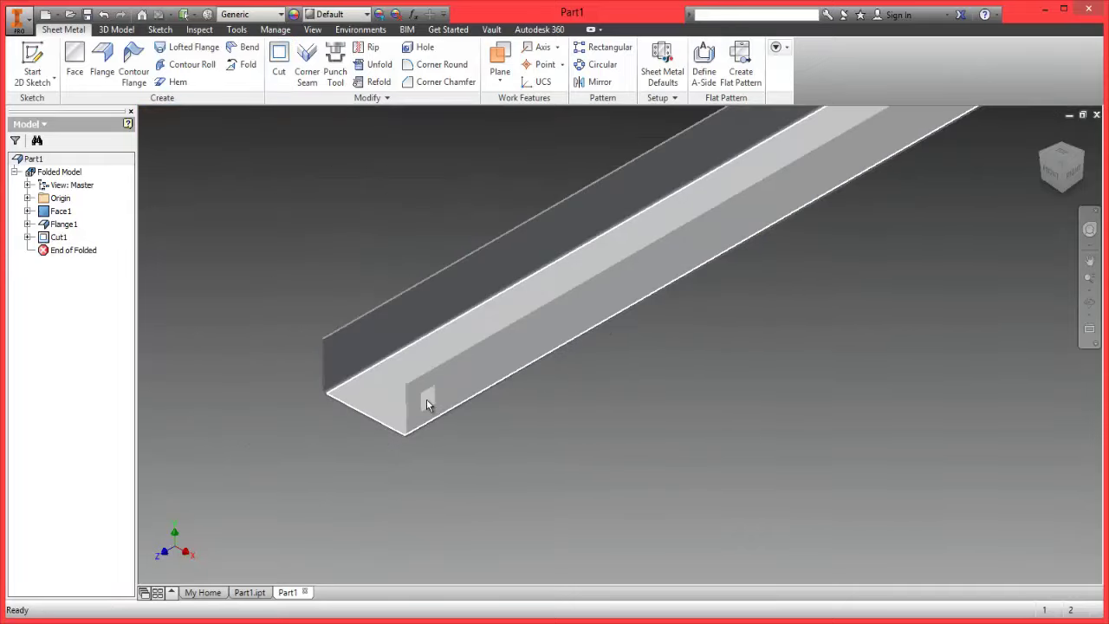
{"action": "scroll", "coordinate": [427, 404], "scroll_direction": "down", "scroll_amount": 3}
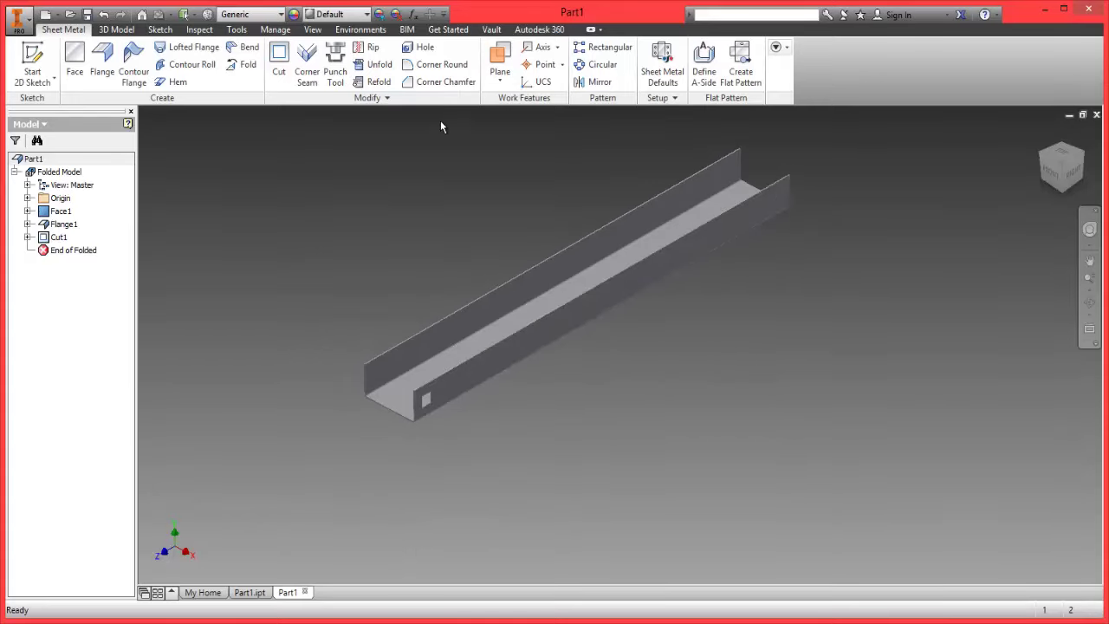
{"action": "left_click", "coordinate": [609, 52]}
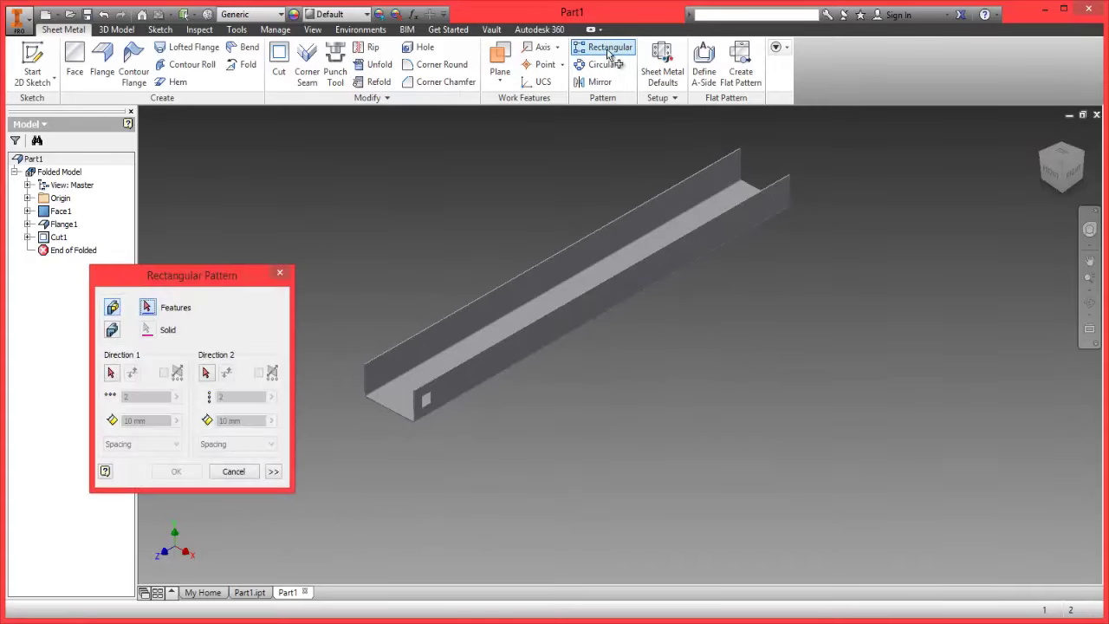
{"action": "left_click", "coordinate": [55, 241]}
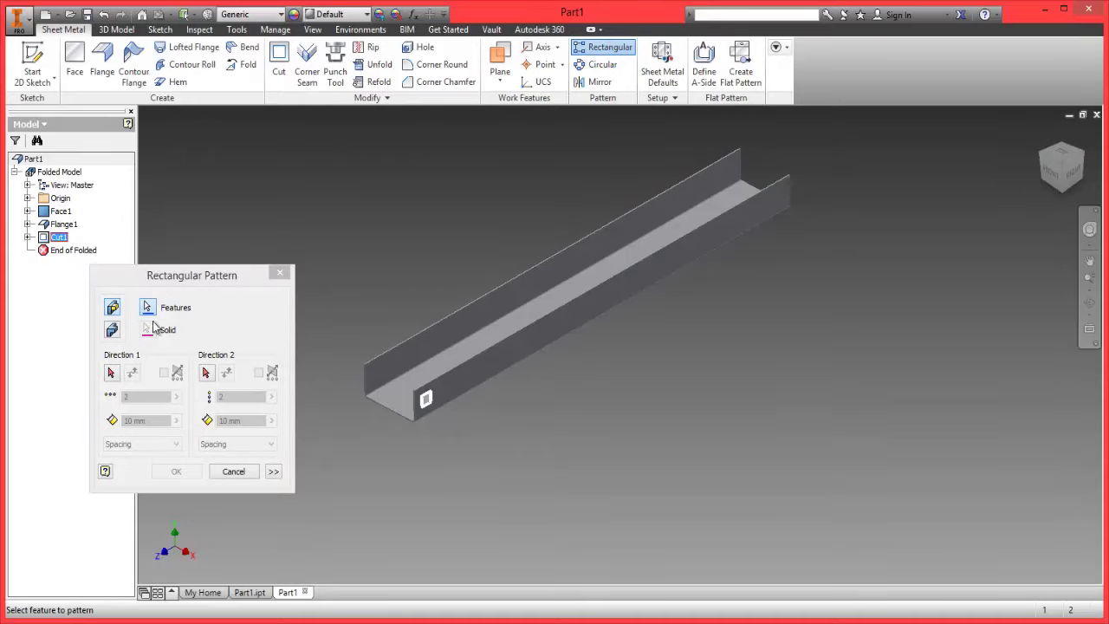
{"action": "left_click", "coordinate": [111, 372]}
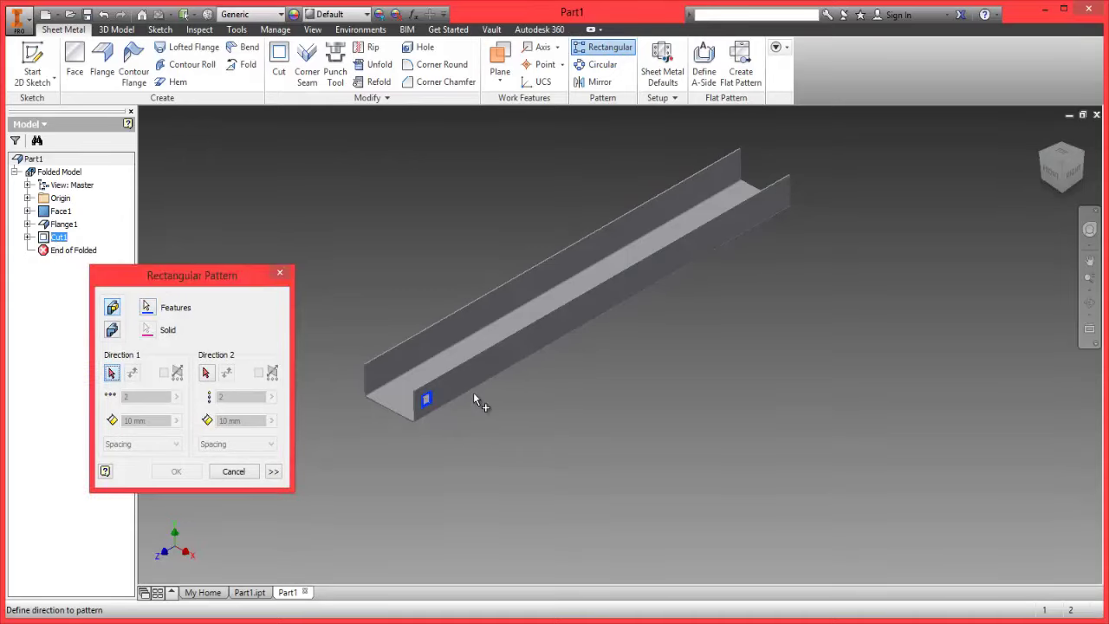
{"action": "left_click", "coordinate": [443, 373]}
{"action": "scroll", "coordinate": [456, 419], "scroll_direction": "down", "scroll_amount": 2}
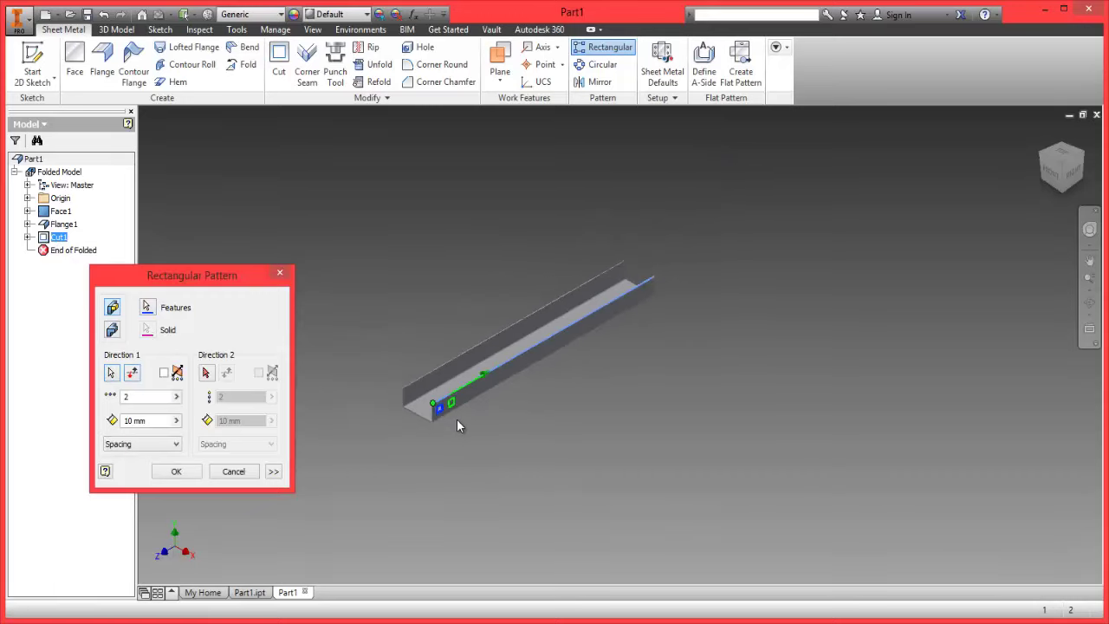
{"action": "scroll", "coordinate": [459, 411], "scroll_direction": "down", "scroll_amount": 3}
{"action": "middle_click_drag", "start_coordinate": [459, 411], "coordinate": [614, 438]}
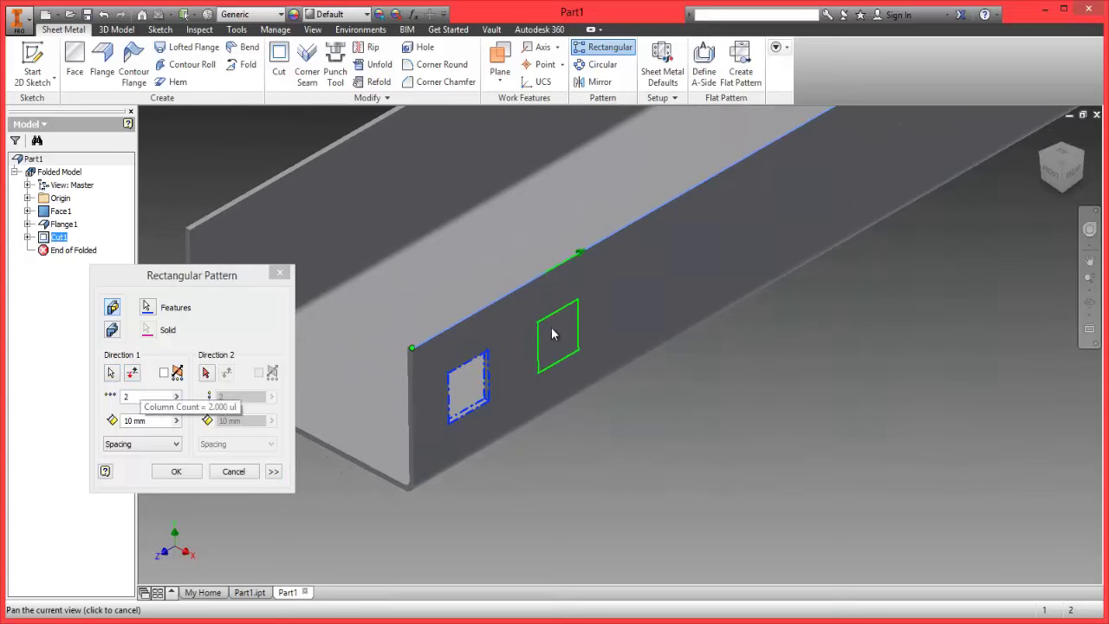
- Set the pattern to 15 instances with 12.5 mm spacing along the flange and create it
{"action": "left_click", "coordinate": [139, 393]}
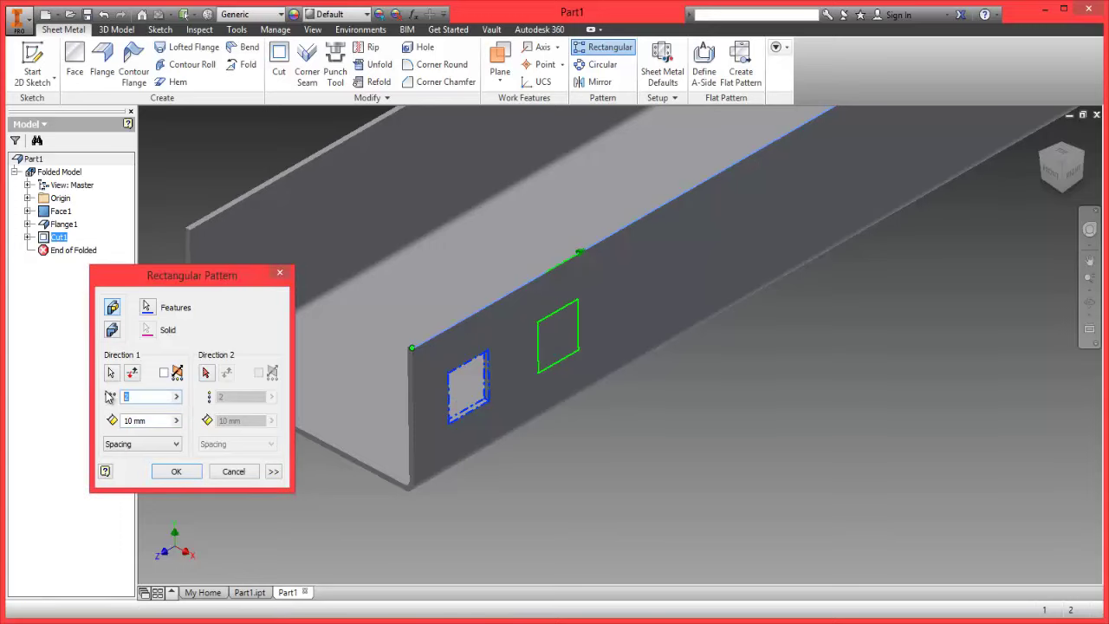
{"action": "type", "text": "15"}
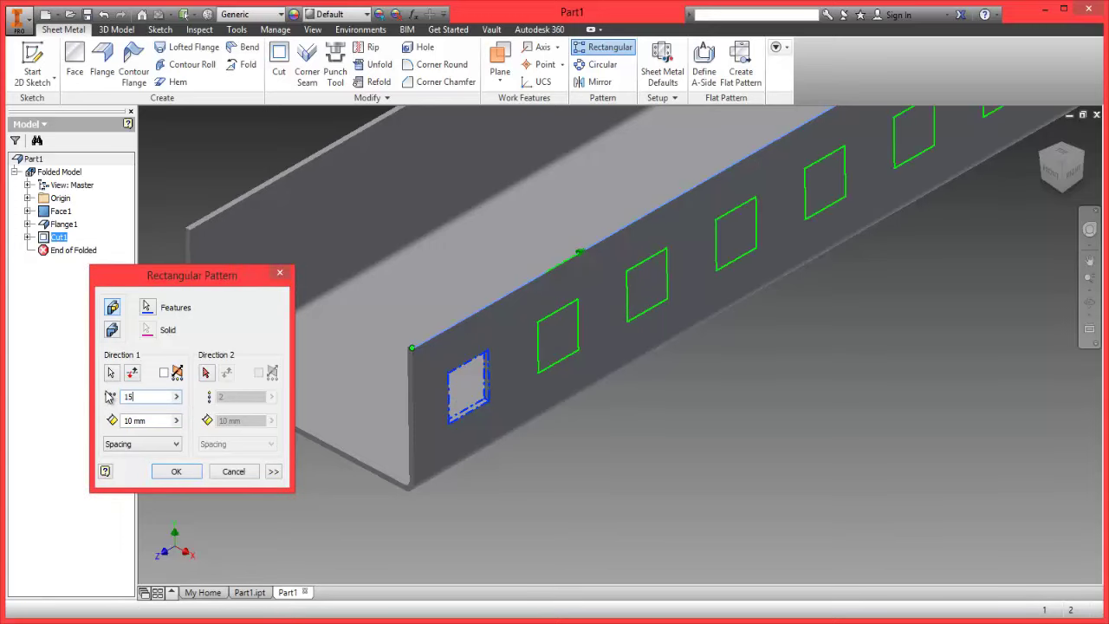
{"action": "scroll", "coordinate": [650, 343], "scroll_direction": "up", "scroll_amount": 3}
{"action": "scroll", "coordinate": [915, 205], "scroll_direction": "down", "scroll_amount": 3}
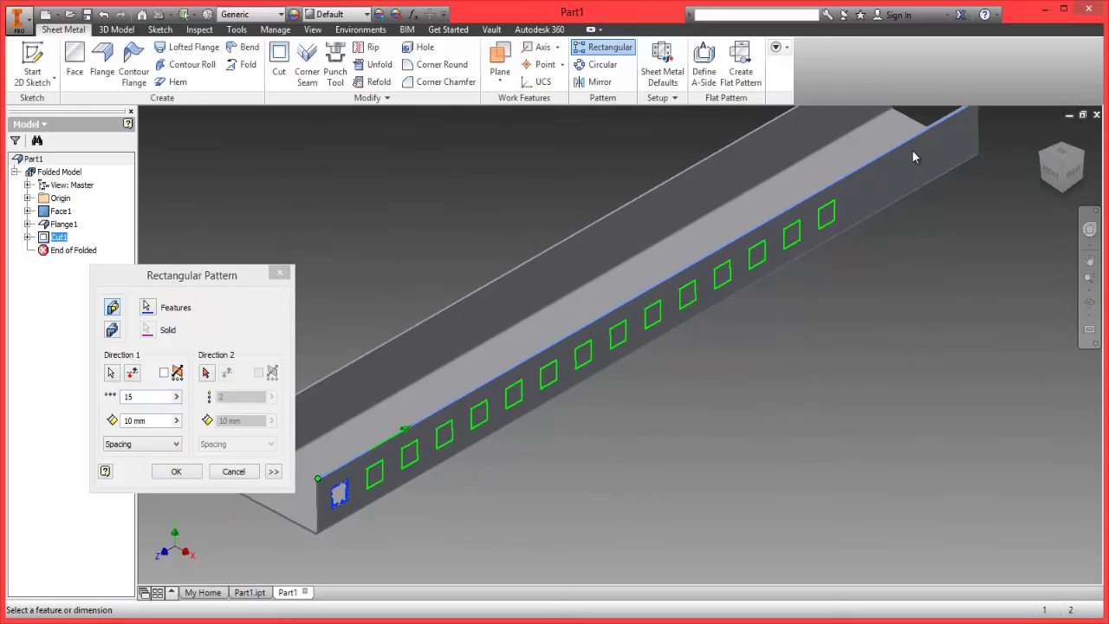
{"action": "left_click", "coordinate": [129, 420]}
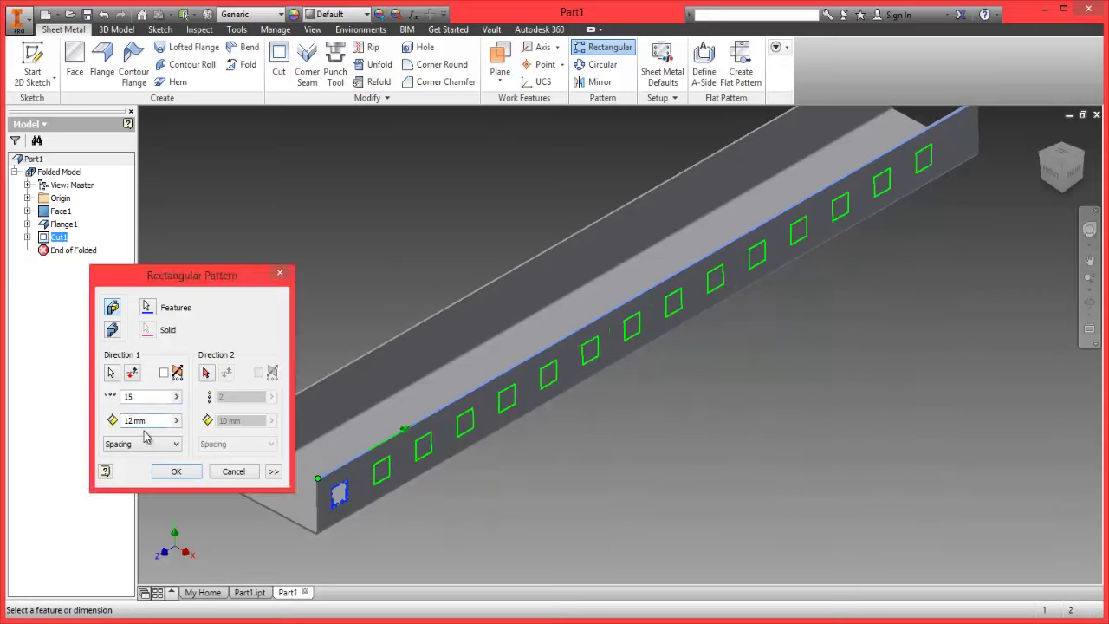
{"action": "key", "text": "BackSpace"}
{"action": "type", "text": "3"}
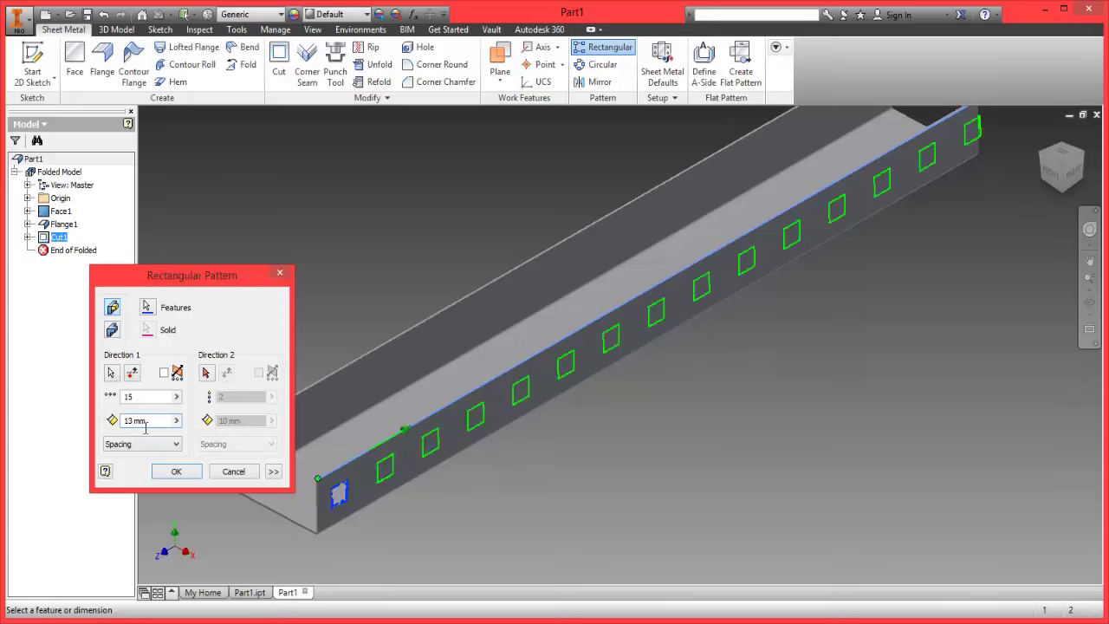
{"action": "key", "text": "BackSpace"}
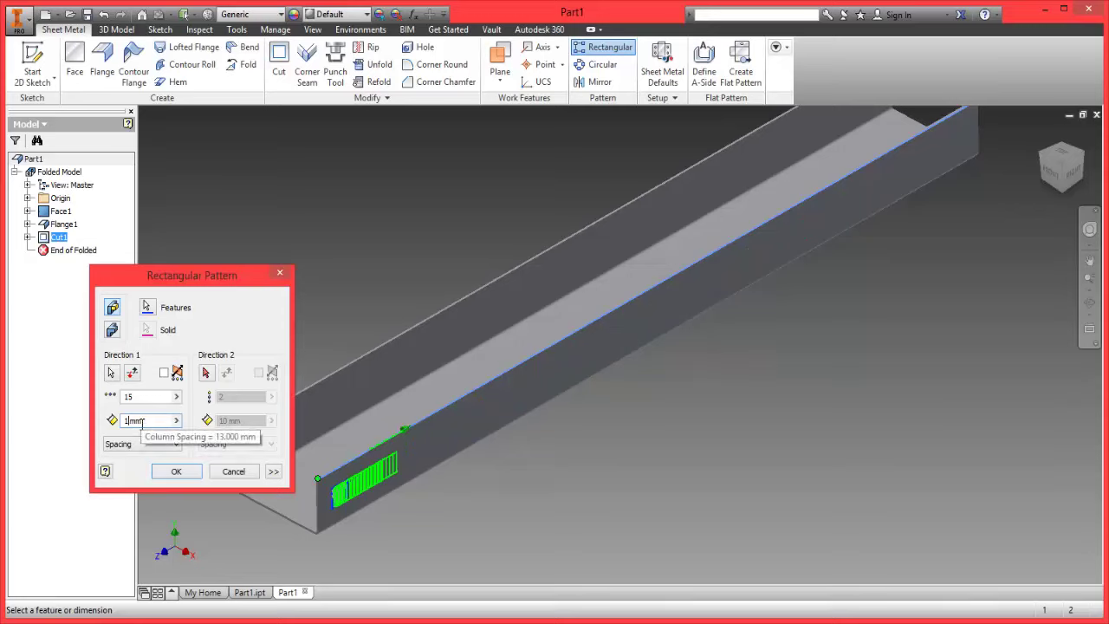
{"action": "type", "text": "2.5"}
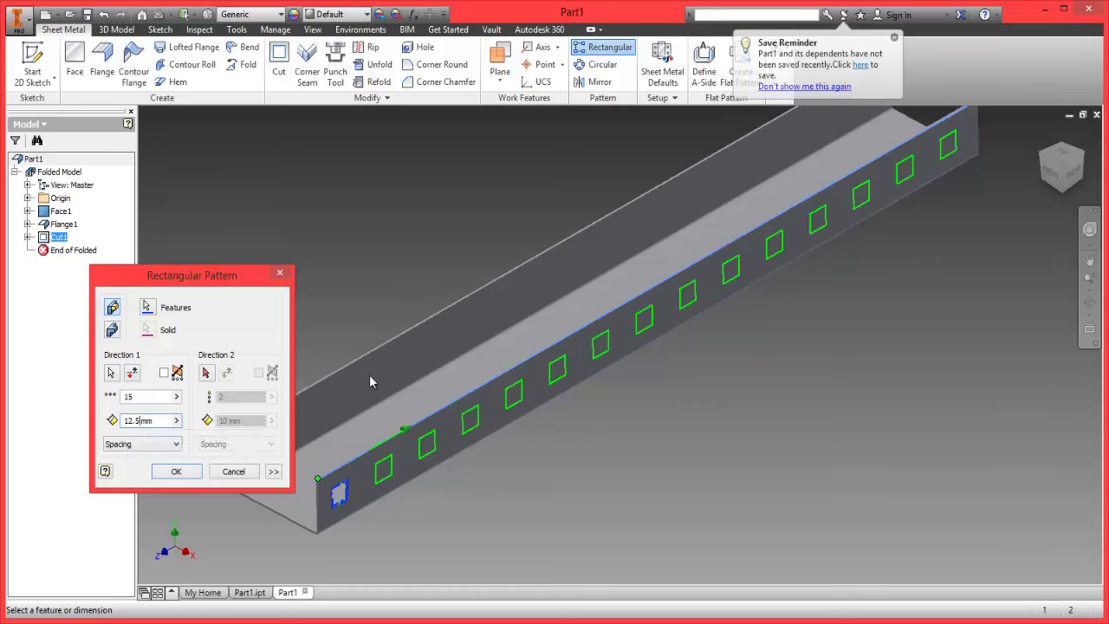
{"action": "left_click", "coordinate": [1075, 168]}
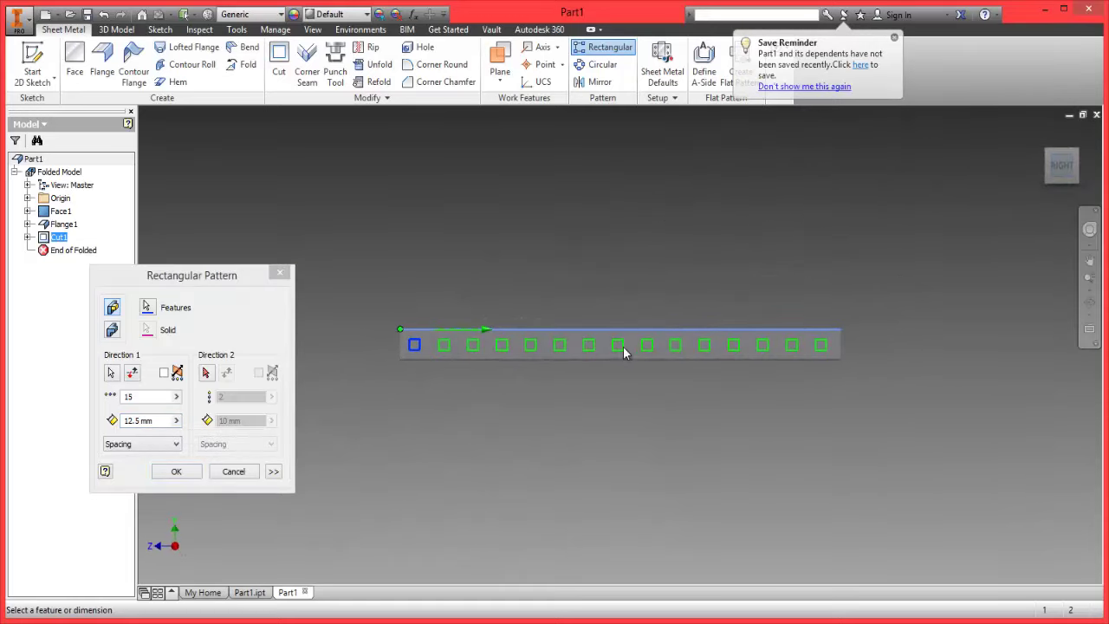
{"action": "left_click", "coordinate": [192, 473]}
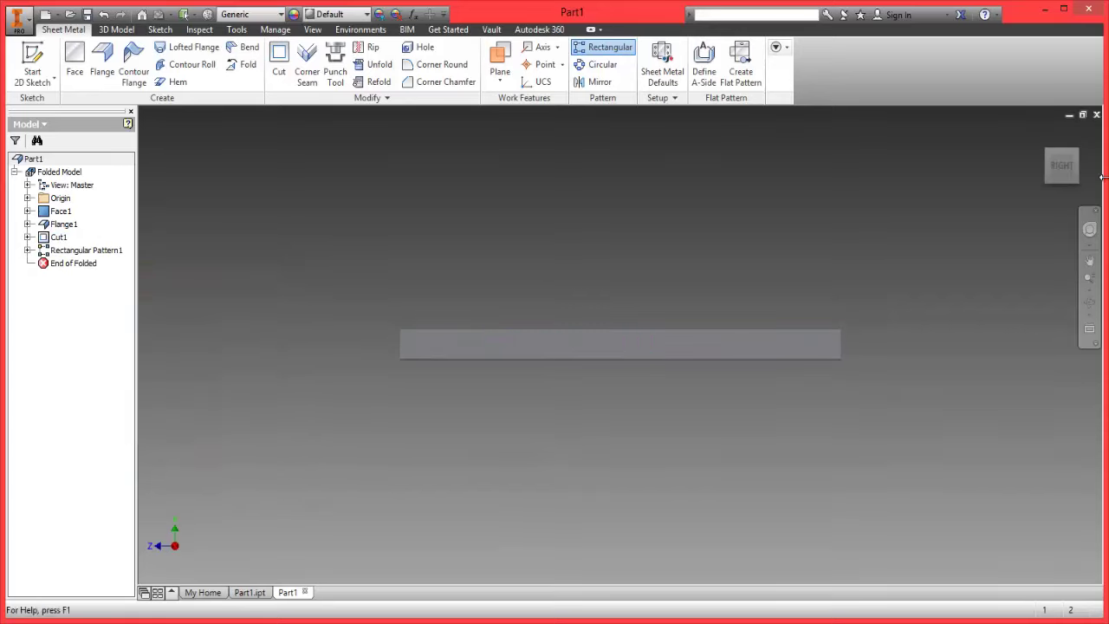
- Start a mirror with the original square cut and its rectangular pattern as the features
{"action": "left_click", "coordinate": [1050, 156]}
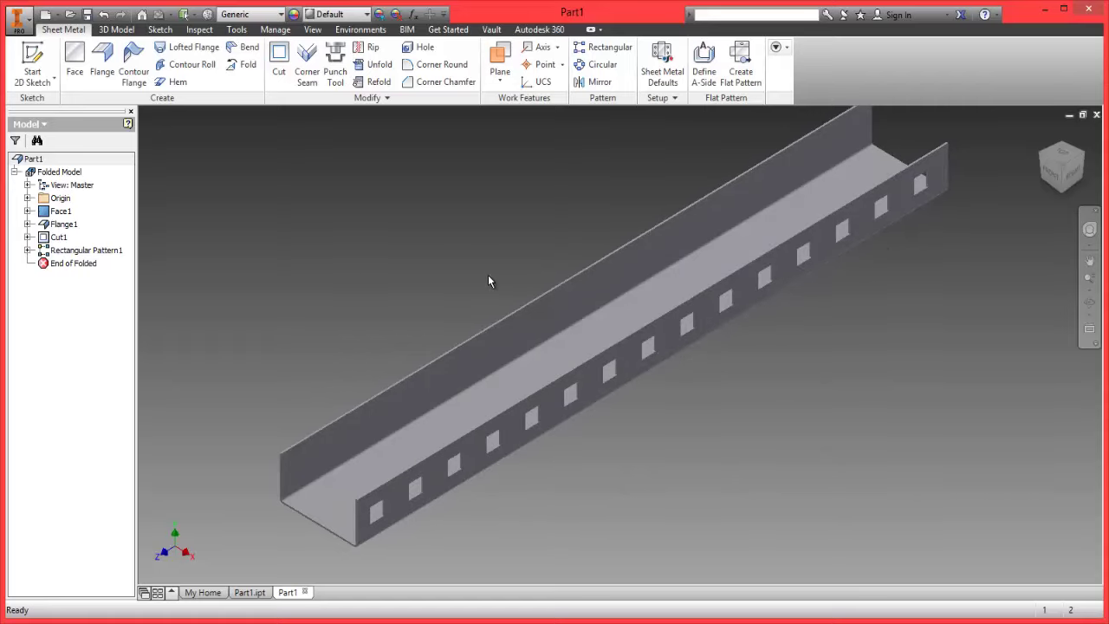
{"action": "middle_click_drag", "start_coordinate": [396, 282], "coordinate": [421, 226]}
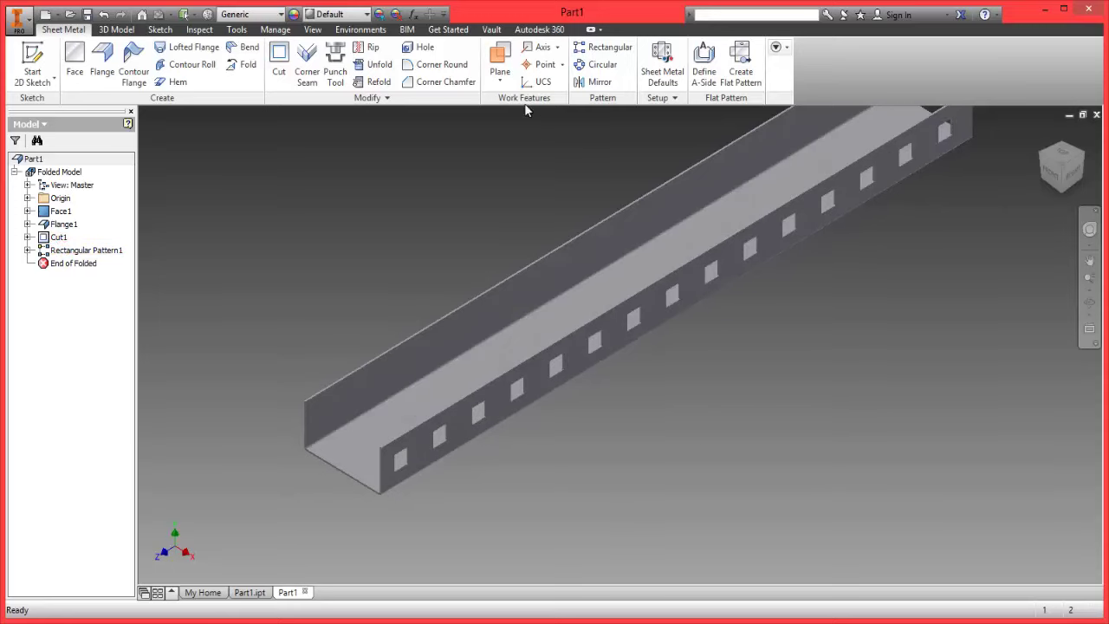
{"action": "left_click", "coordinate": [596, 81]}
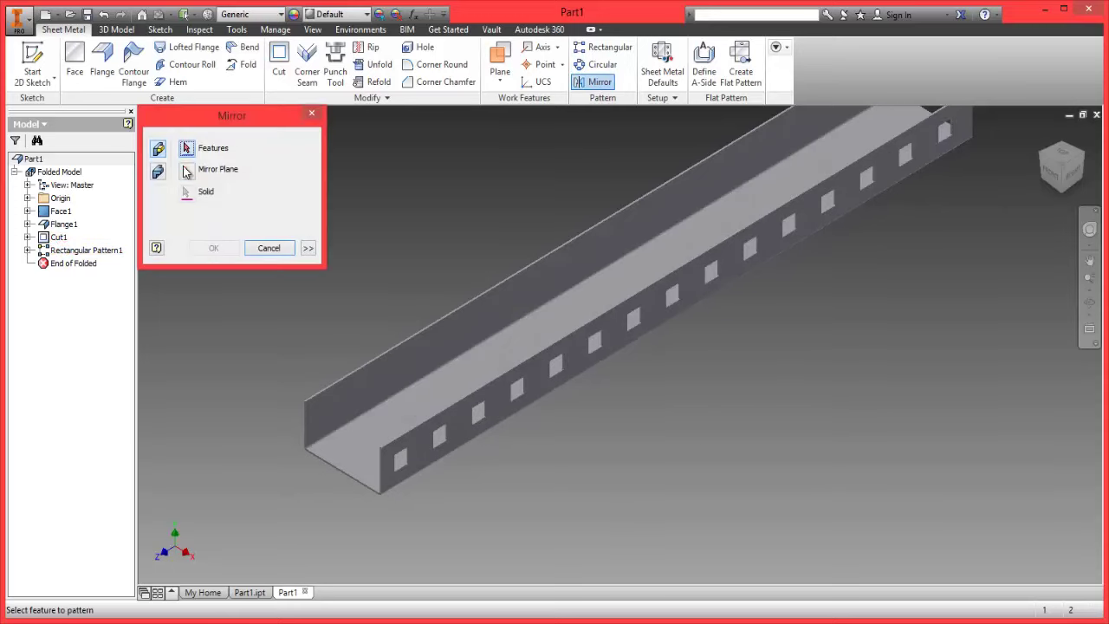
{"action": "left_click", "coordinate": [57, 238]}
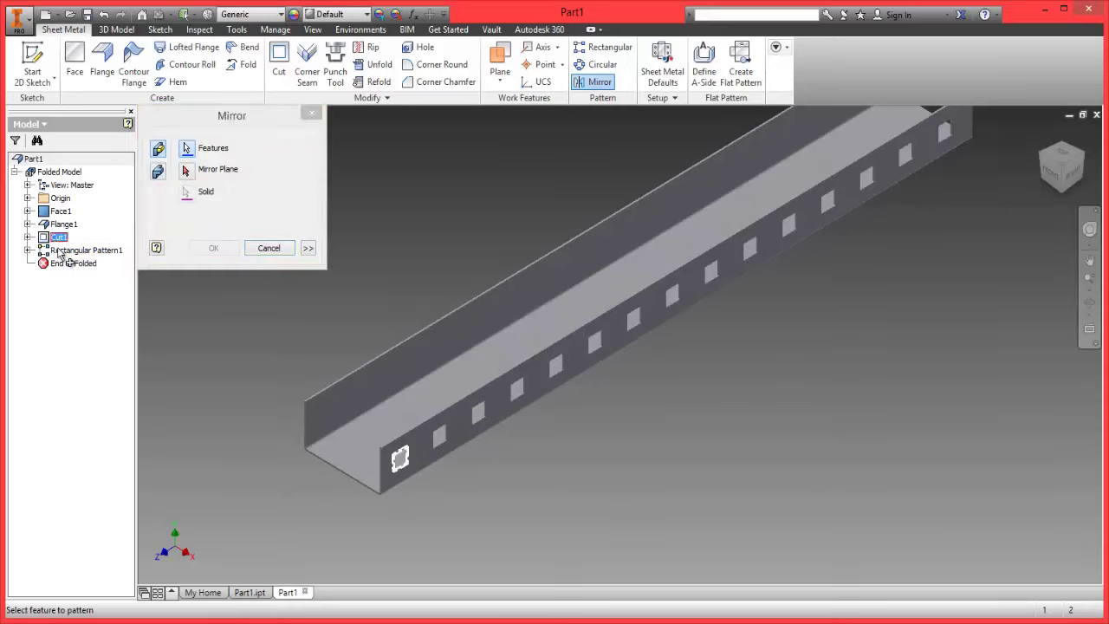
{"action": "left_click", "coordinate": [58, 251]}
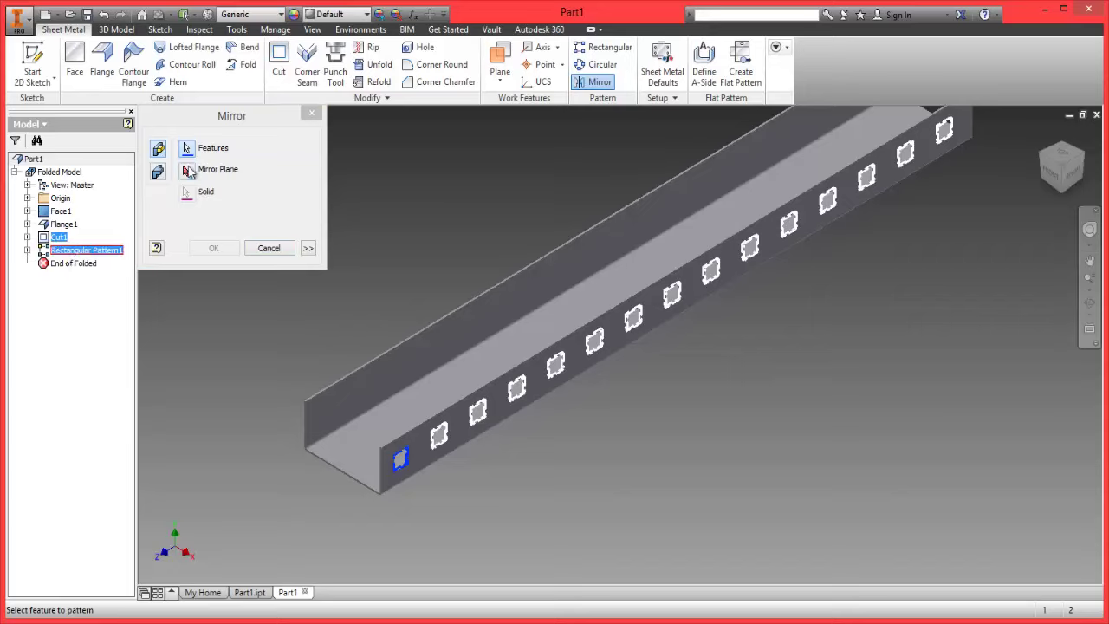
- Choose the origin YZ plane as the mirror plane and create the mirrored holes on the opposite flange
{"action": "left_click", "coordinate": [187, 170]}
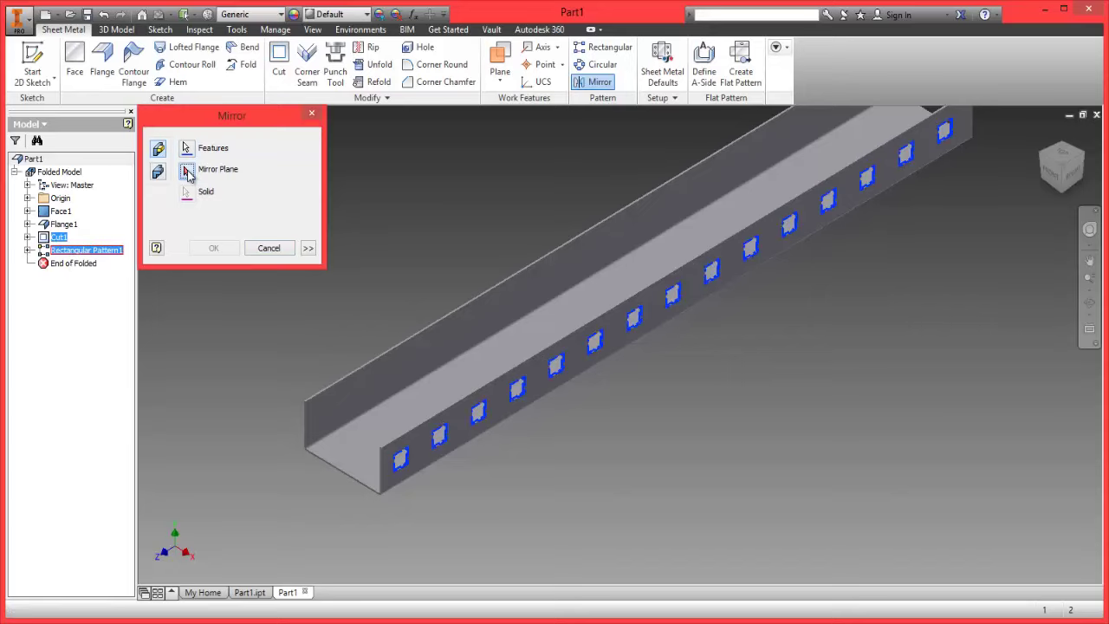
{"action": "left_click", "coordinate": [28, 198]}
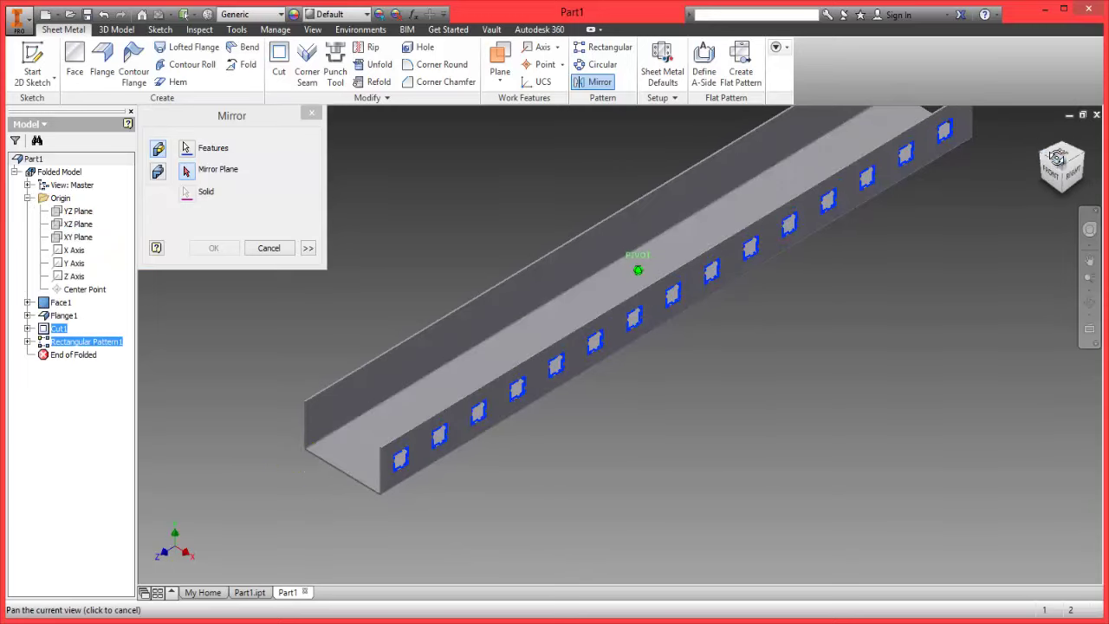
{"action": "mouse_move", "coordinate": [1056, 166]}
{"action": "middle_mouse_down", "text": "shift"}
{"action": "mouse_move", "coordinate": [1084, 145]}
{"action": "mouse_move", "coordinate": [154, 153]}
{"action": "middle_mouse_up", "text": "shift"}
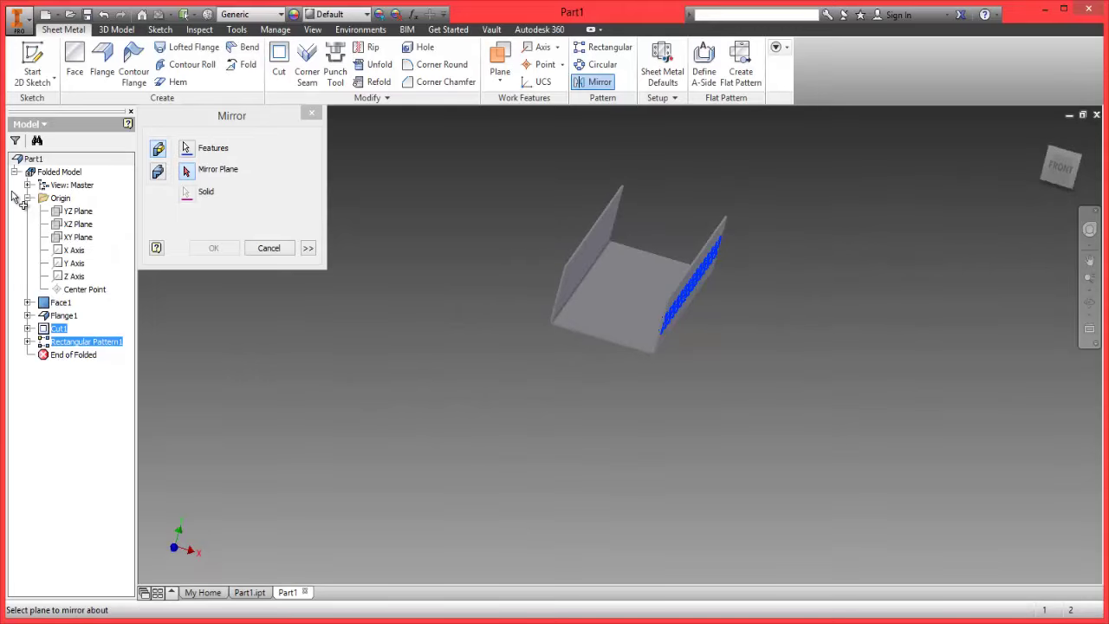
{"action": "left_click", "coordinate": [66, 214]}
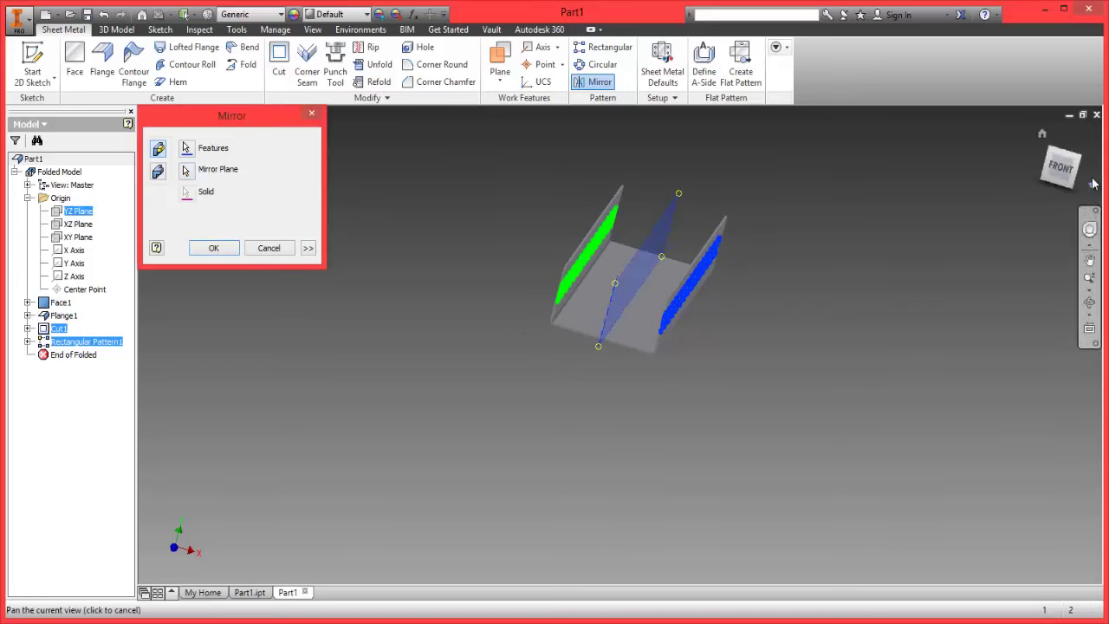
{"action": "left_click", "coordinate": [1031, 170]}
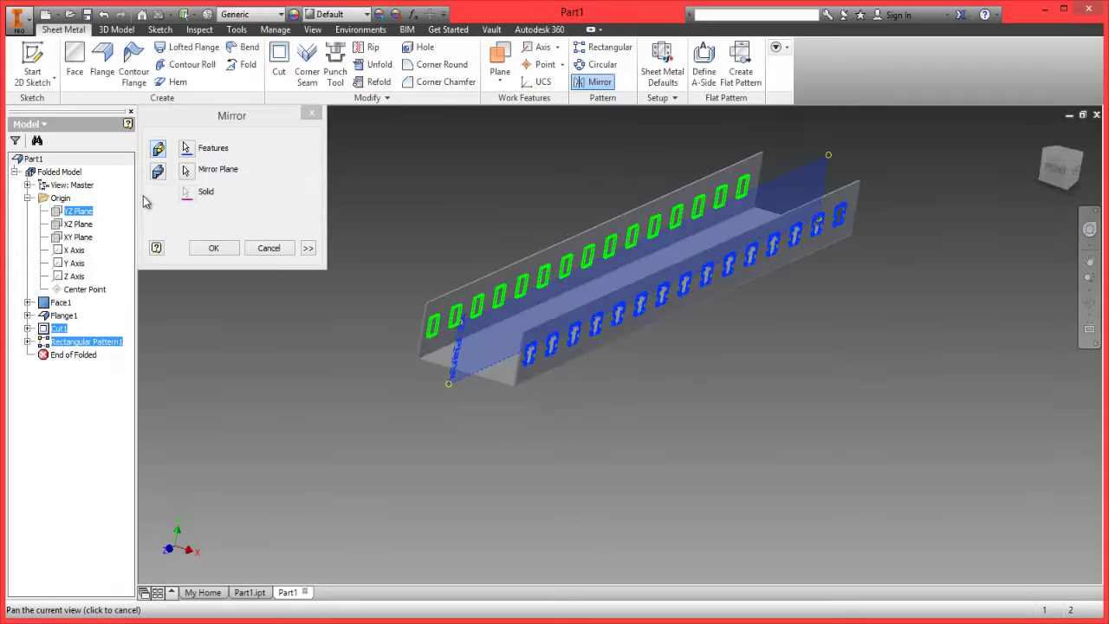
{"action": "left_click", "coordinate": [215, 253]}
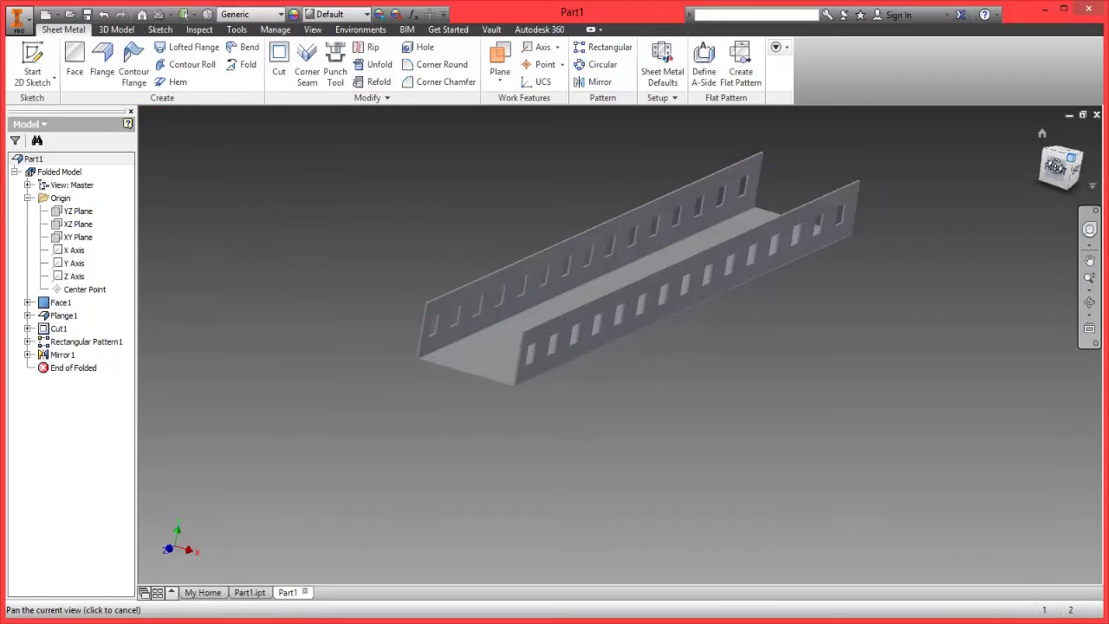
- Start a new 2D sketch on the outer face of the channel's base
{"action": "left_click_drag", "start_coordinate": [1062, 172], "coordinate": [966, 169]}
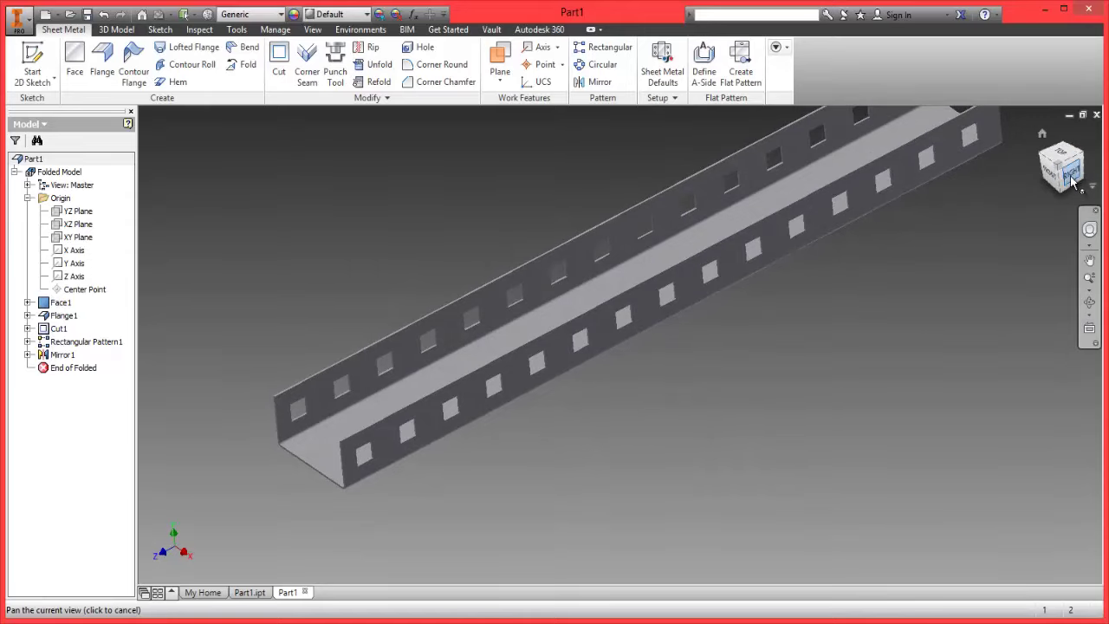
{"action": "mouse_move", "coordinate": [1072, 163]}
{"action": "left_mouse_down"}
{"action": "mouse_move", "coordinate": [1003, 467]}
{"action": "mouse_move", "coordinate": [1005, 404]}
{"action": "mouse_move", "coordinate": [926, 369]}
{"action": "mouse_move", "coordinate": [869, 408]}
{"action": "mouse_move", "coordinate": [945, 378]}
{"action": "left_mouse_up"}
{"action": "middle_click_drag", "start_coordinate": [944, 378], "coordinate": [832, 308], "text": "shift"}
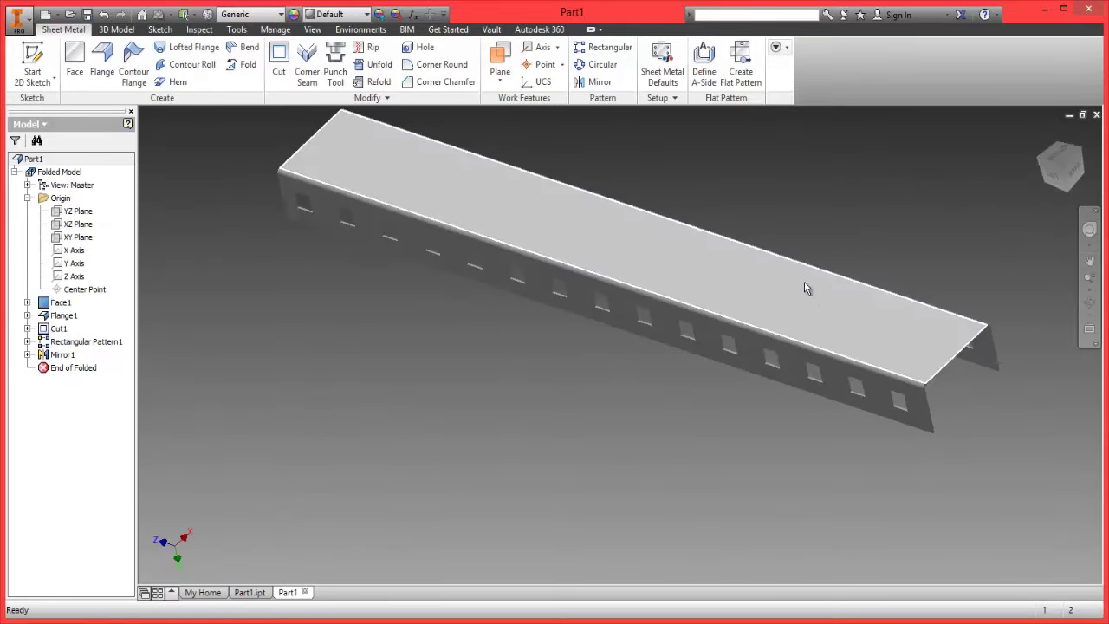
{"action": "left_click", "coordinate": [32, 84]}
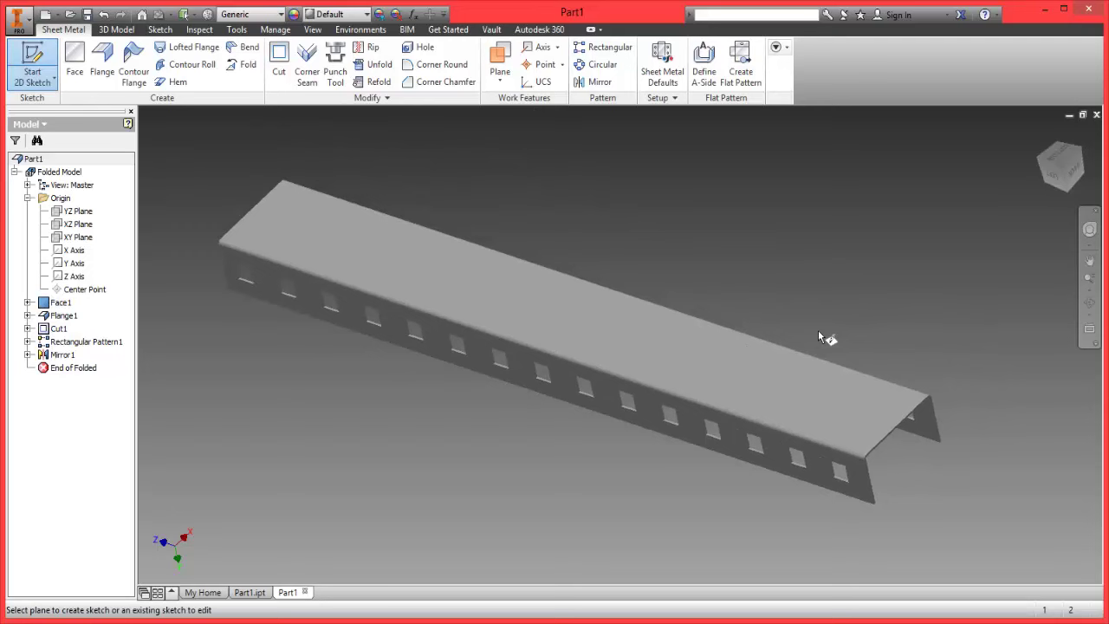
{"action": "left_click", "coordinate": [828, 414]}
{"action": "middle_click_drag", "start_coordinate": [225, 351], "coordinate": [438, 288]}
{"action": "scroll", "coordinate": [439, 288], "scroll_direction": "down", "scroll_amount": 3}
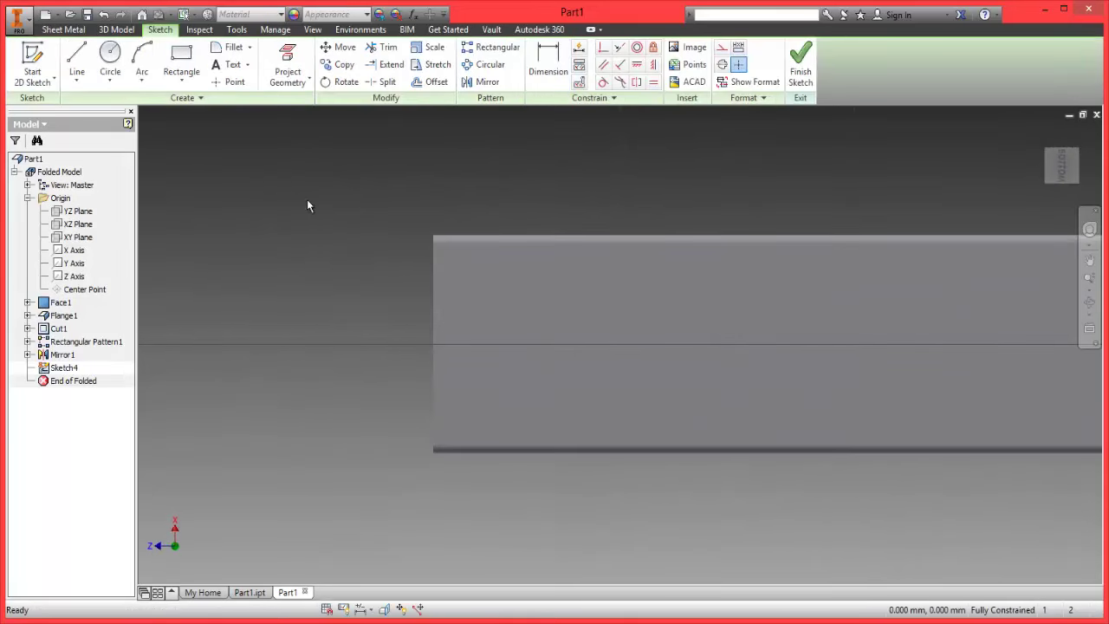
- Sketch two roughly square rectangles near the end of the base face, one on each side of the lengthwise centre axis
{"action": "left_click", "coordinate": [181, 59]}
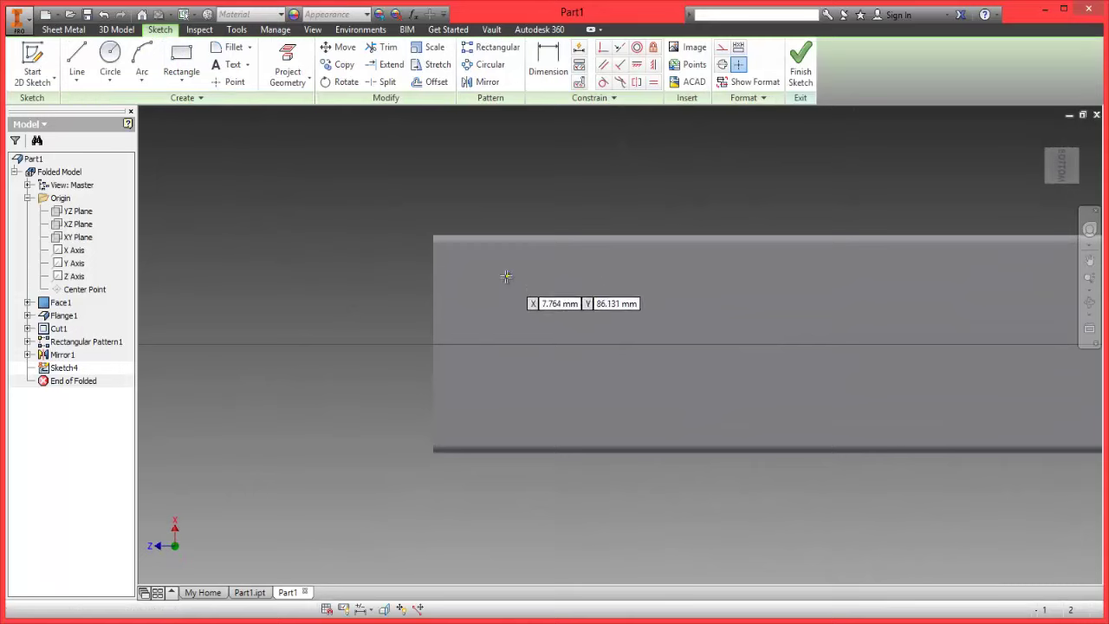
{"action": "left_click", "coordinate": [451, 256]}
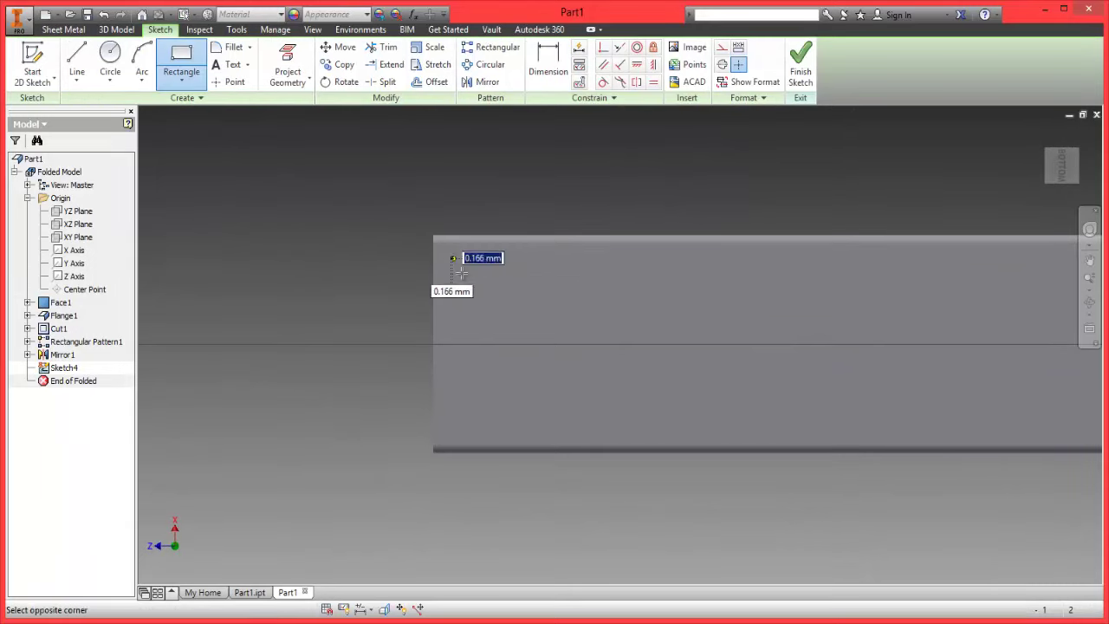
{"action": "left_click", "coordinate": [503, 308]}
{"action": "left_click", "coordinate": [451, 352]}
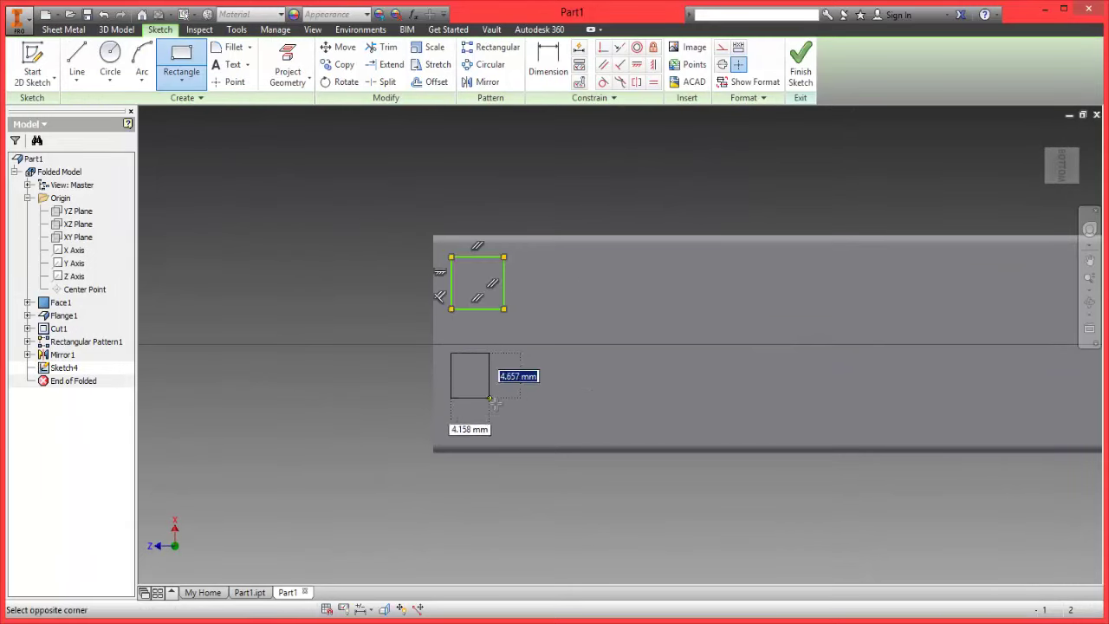
{"action": "left_click", "coordinate": [504, 413]}
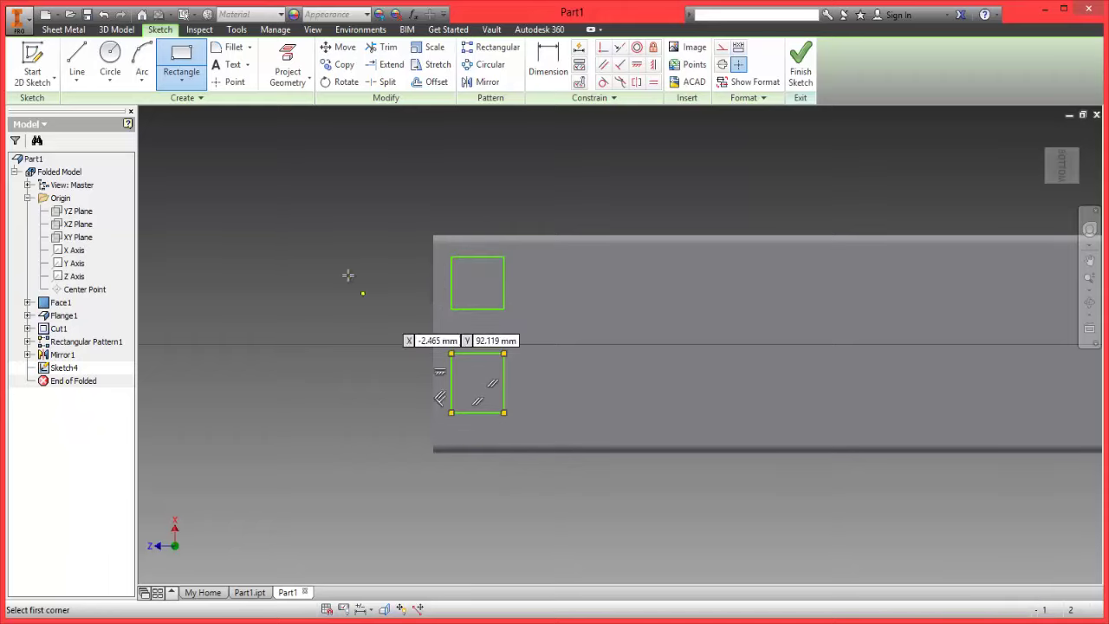
- Dimension the upper rectangle on the base face as a square 4.5 mm wide and 4.5 mm high
{"action": "right_click", "coordinate": [345, 272]}
{"action": "left_click", "coordinate": [398, 274]}
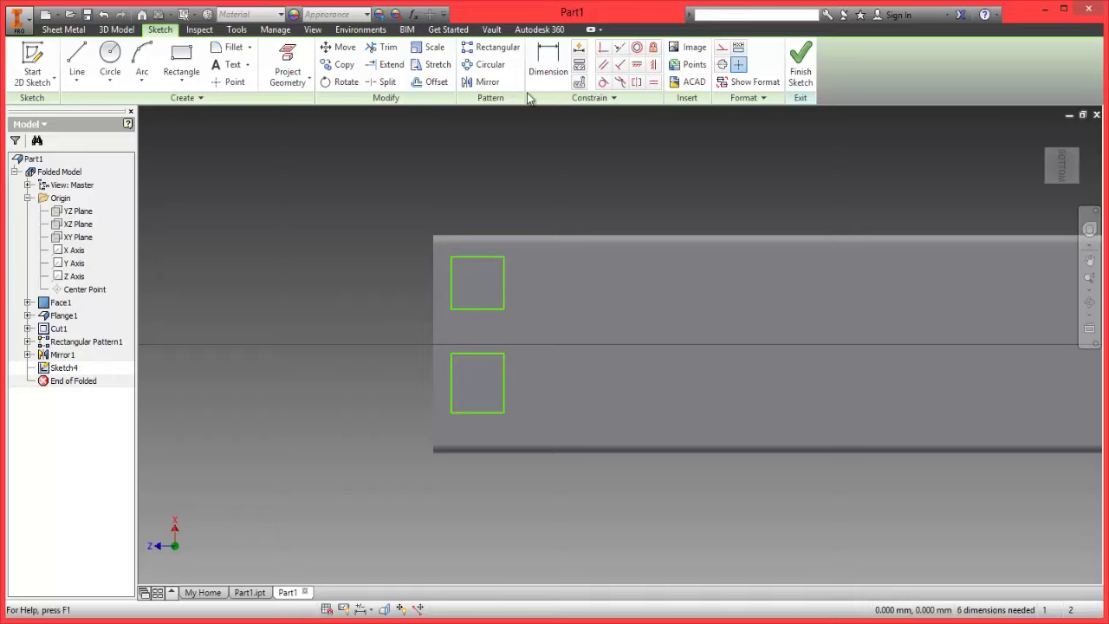
{"action": "left_click", "coordinate": [548, 62]}
{"action": "left_click", "coordinate": [475, 258]}
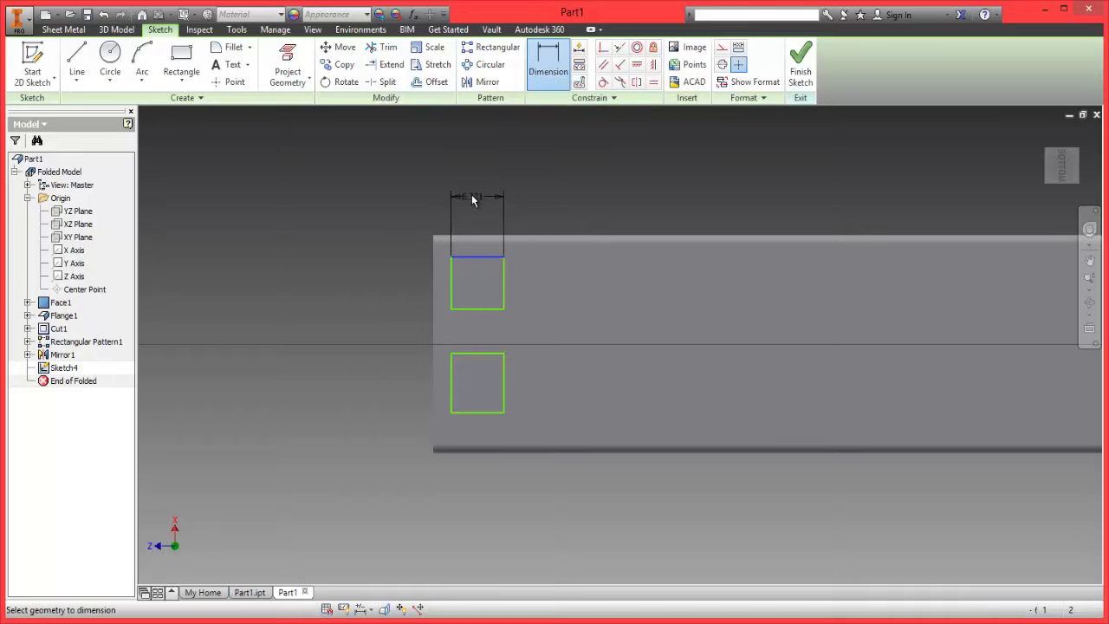
{"action": "left_click", "coordinate": [471, 194]}
{"action": "type", "text": "4.5"}
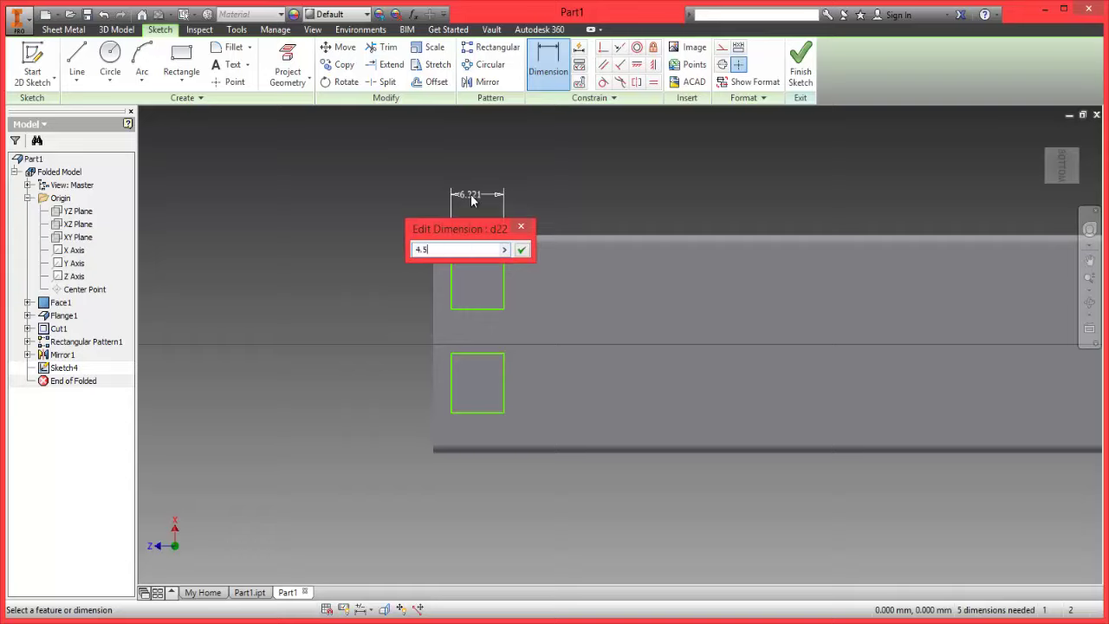
{"action": "type", "text": "mm"}
{"action": "key", "text": "Return"}
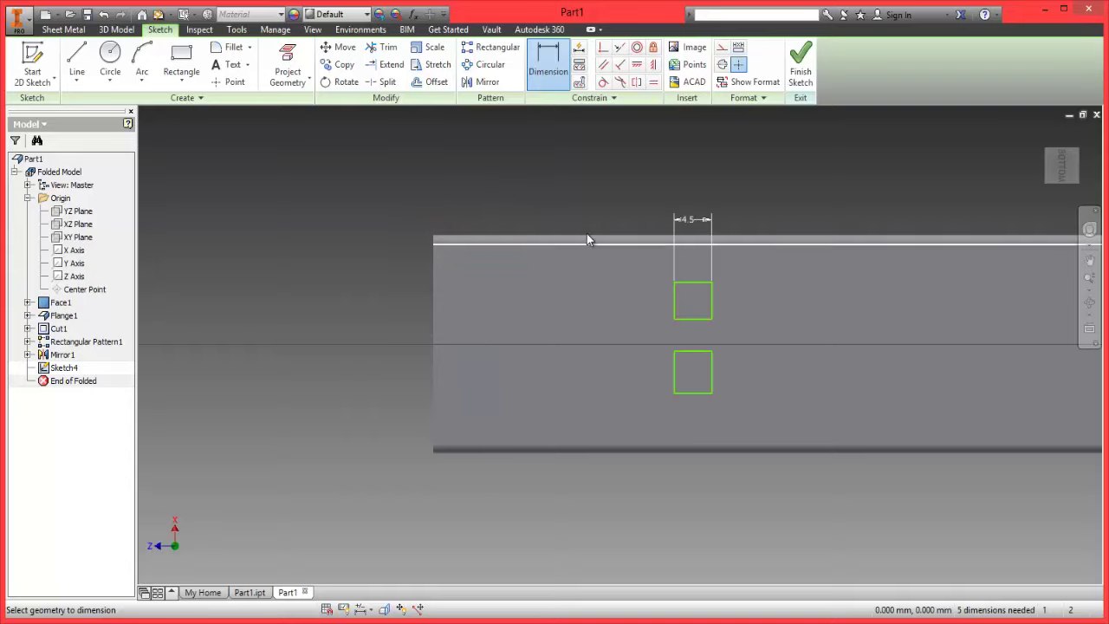
{"action": "left_click", "coordinate": [675, 307]}
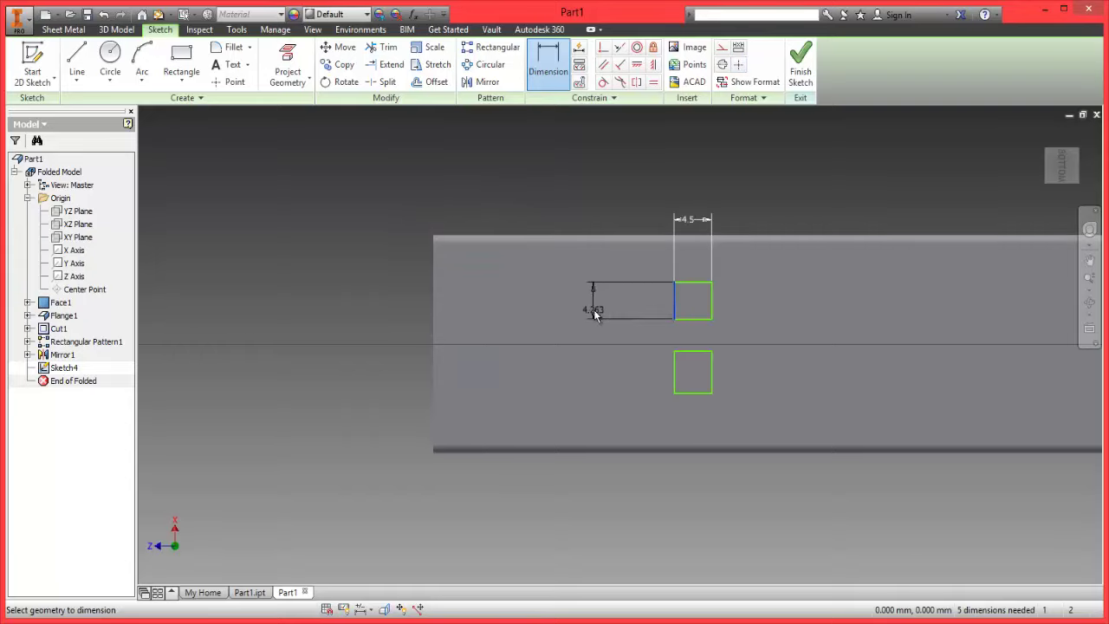
{"action": "left_click", "coordinate": [594, 311]}
{"action": "type", "text": "4.5mm"}
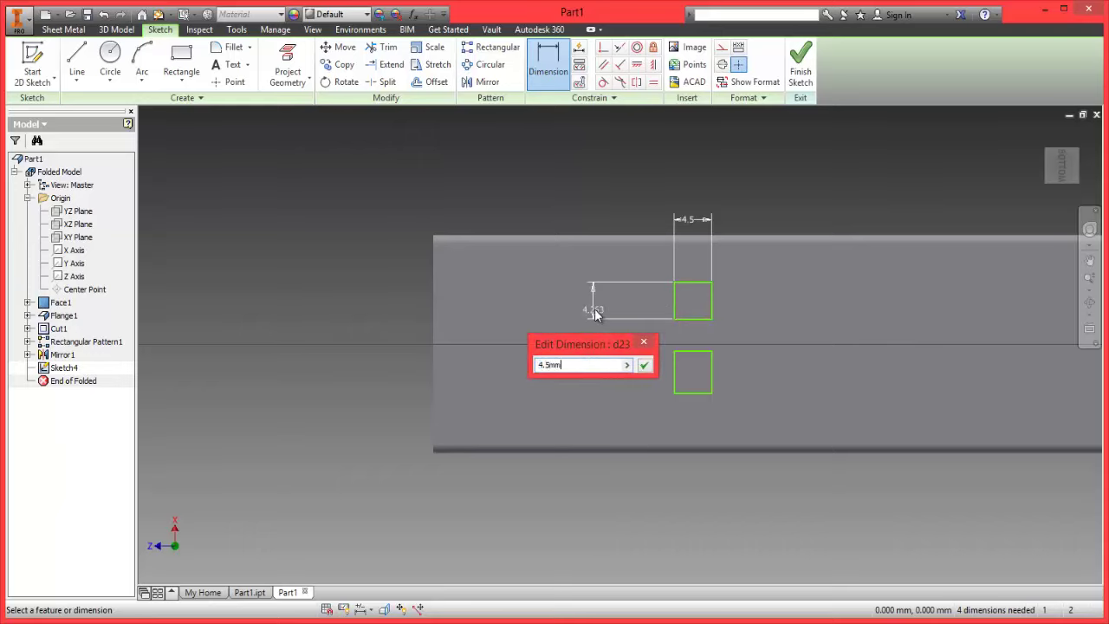
{"action": "key", "text": "Return"}
- Set the lower rectangle's height to 4.5 mm and add its width as a driven dimension
{"action": "left_click", "coordinate": [675, 382]}
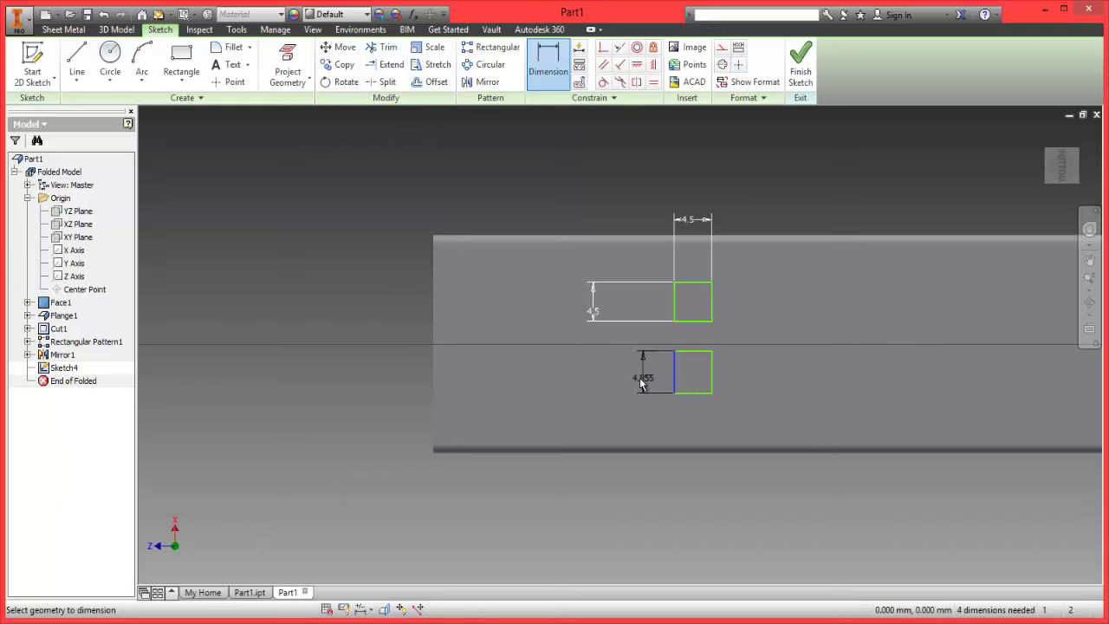
{"action": "left_click", "coordinate": [637, 381]}
{"action": "type", "text": "4."}
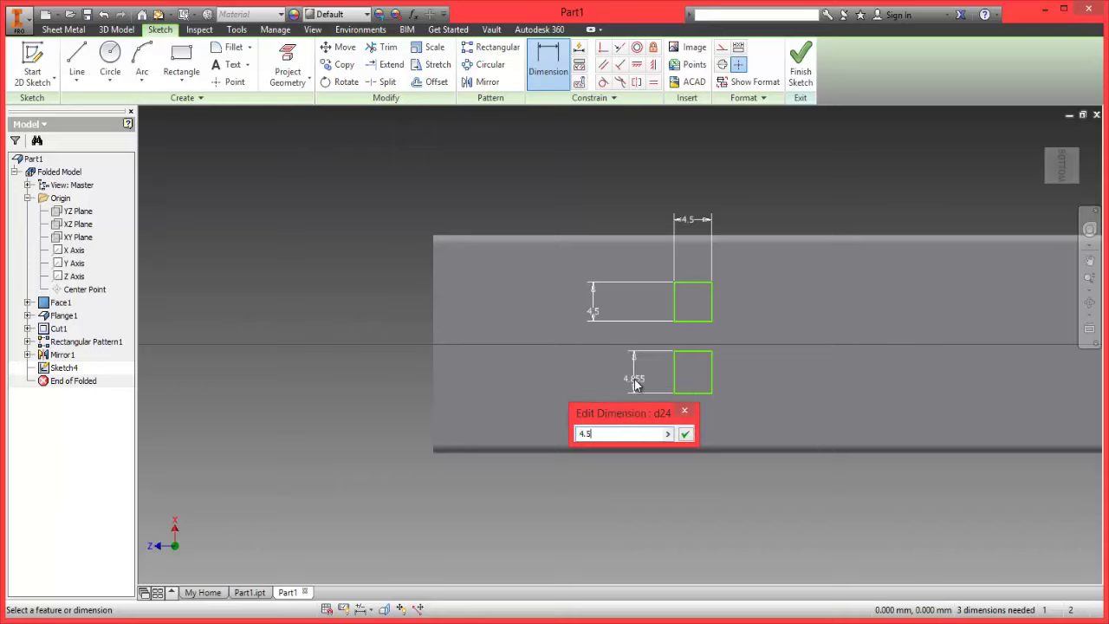
{"action": "type", "text": "5mm"}
{"action": "key", "text": "Return"}
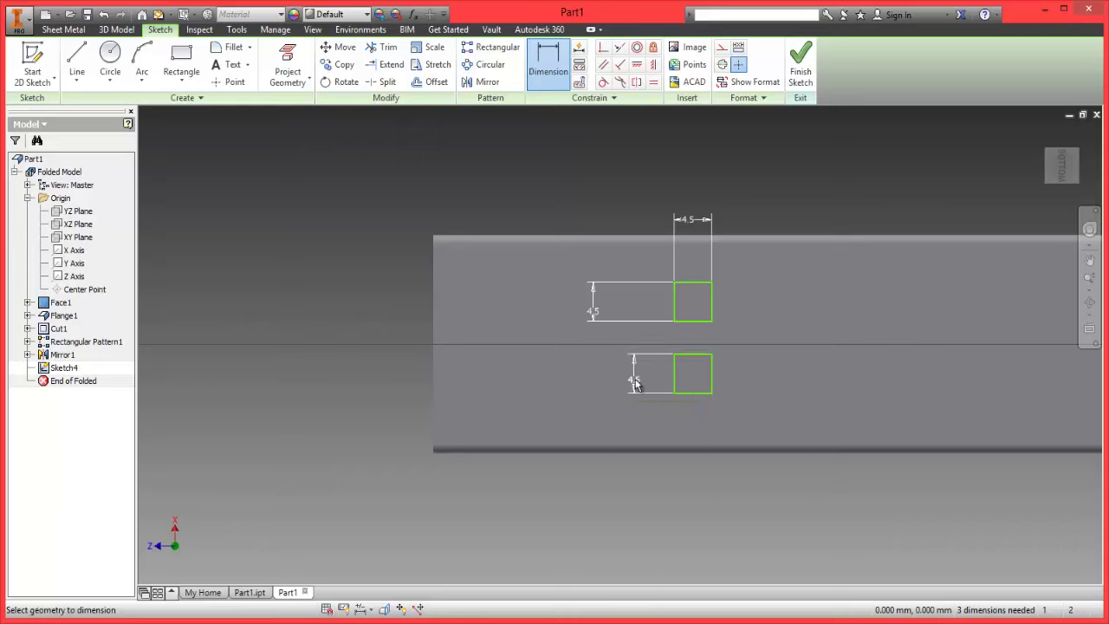
{"action": "left_click", "coordinate": [687, 394]}
{"action": "left_click", "coordinate": [688, 430]}
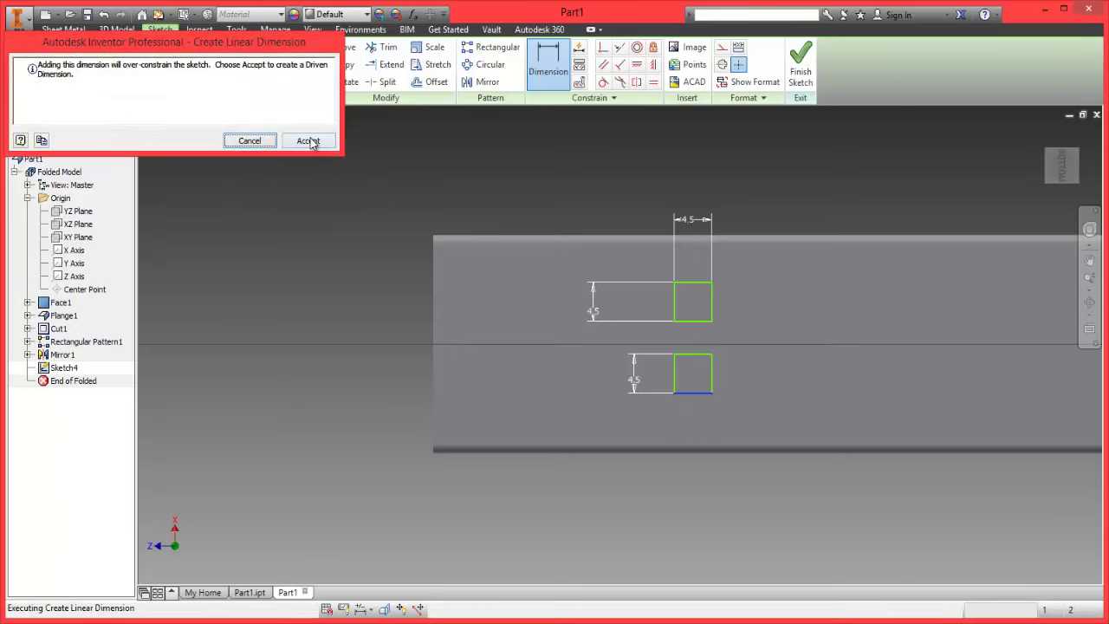
{"action": "left_click", "coordinate": [309, 141]}
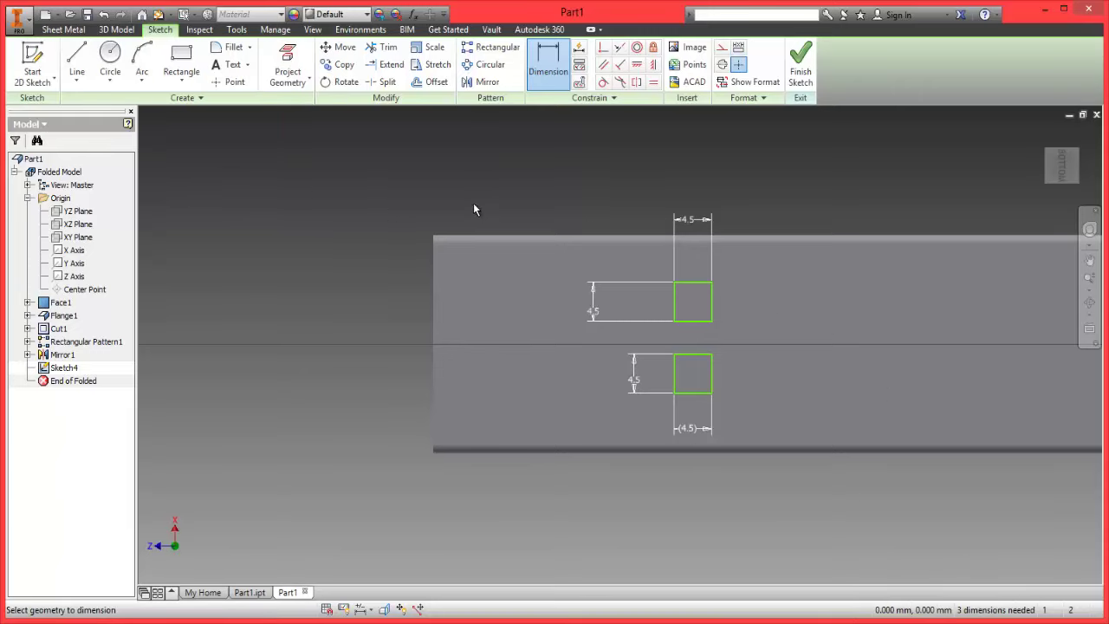
- Dimension the upper square's near side 4 mm from the end edge of the channel base
{"action": "left_click", "coordinate": [674, 300]}
{"action": "left_click", "coordinate": [435, 301]}
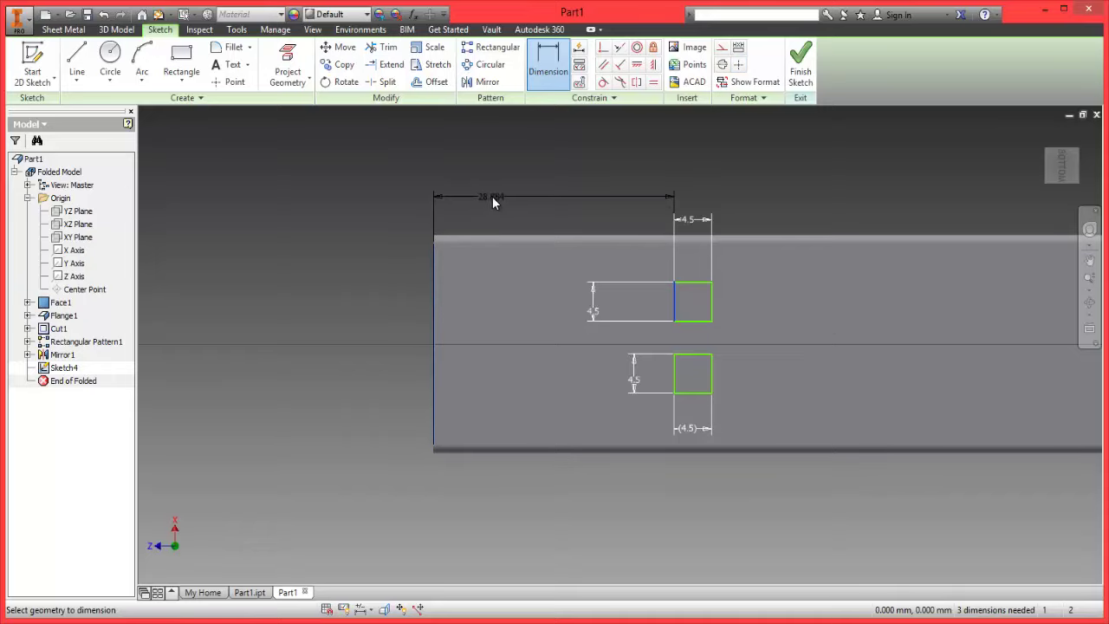
{"action": "left_click", "coordinate": [493, 197]}
{"action": "type", "text": "4mm"}
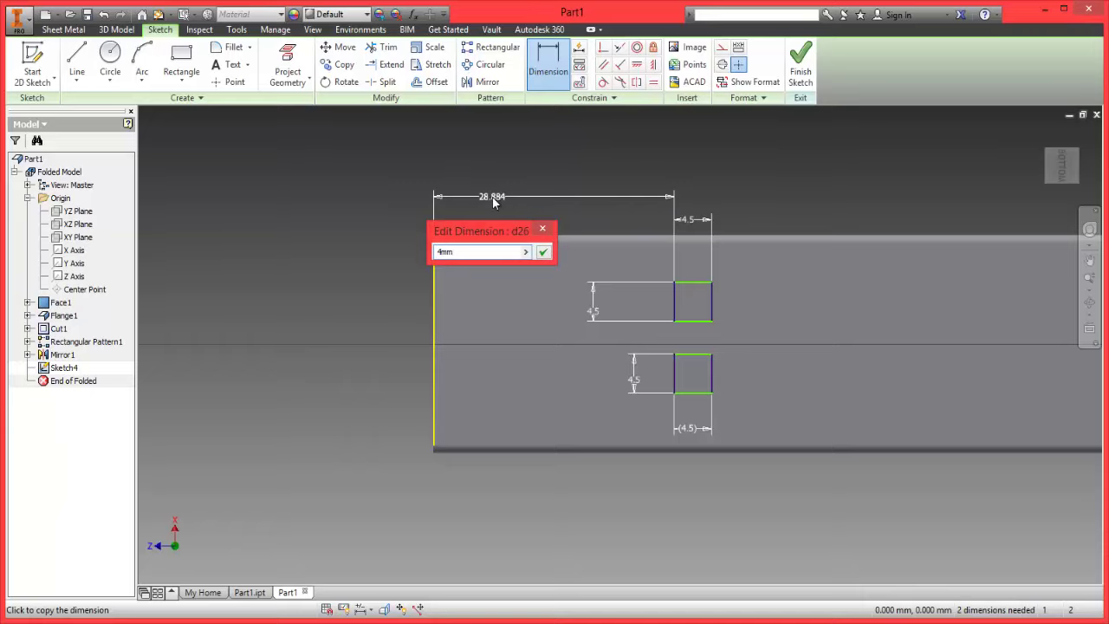
{"action": "key", "text": "Return"}
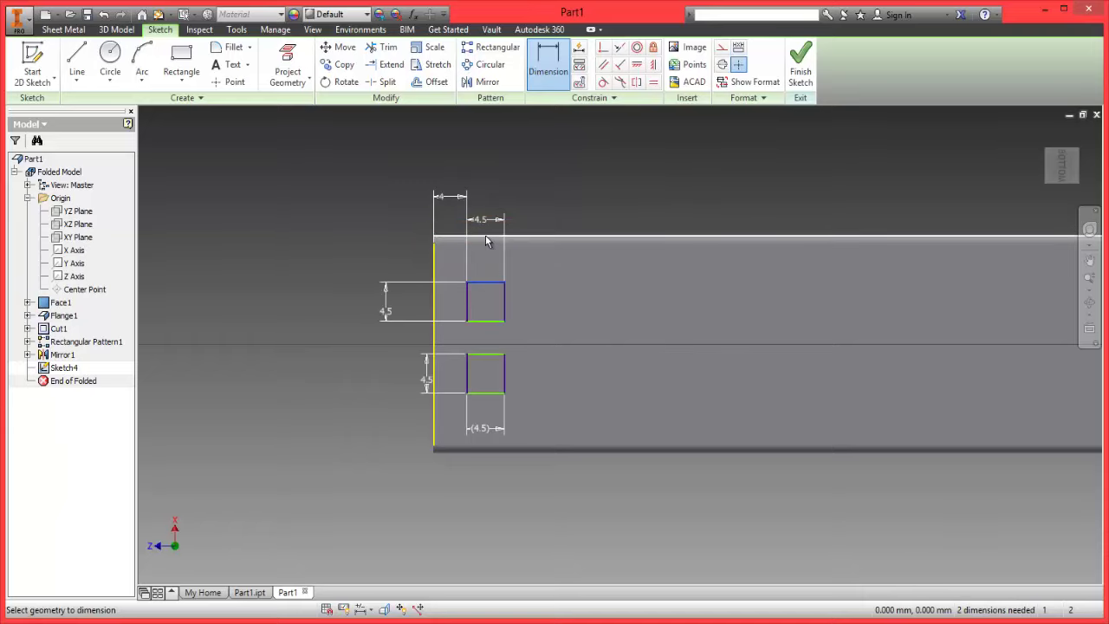
- Dimension the upper square's top side 4 mm from the adjacent long edge of the base face
{"action": "left_click", "coordinate": [483, 246]}
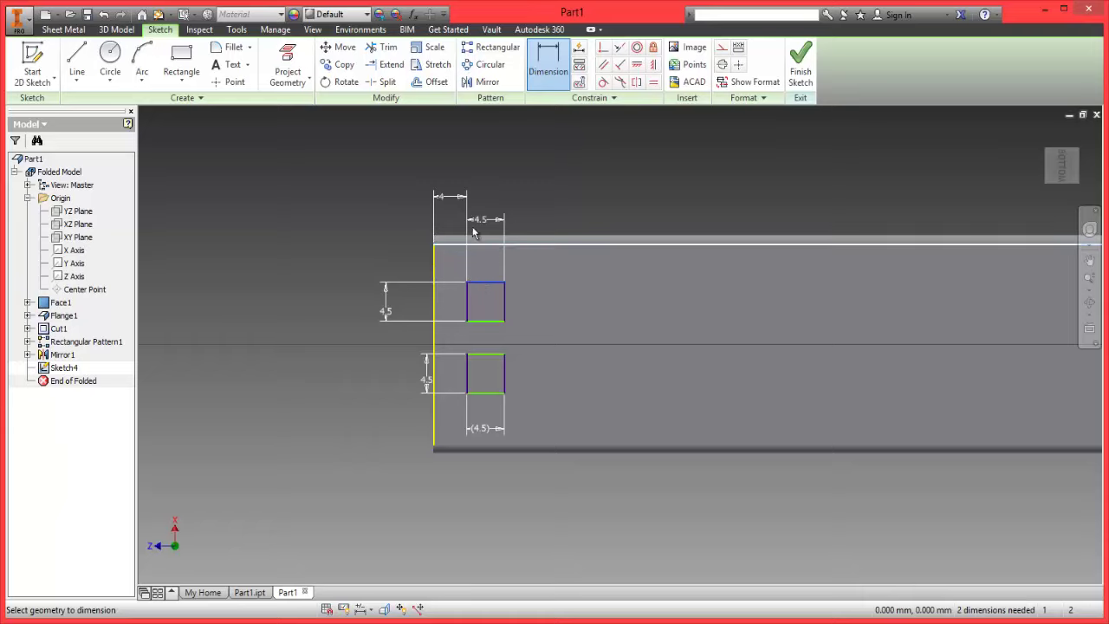
{"action": "right_click", "coordinate": [496, 181]}
{"action": "left_click", "coordinate": [559, 182]}
{"action": "left_click", "coordinate": [549, 65]}
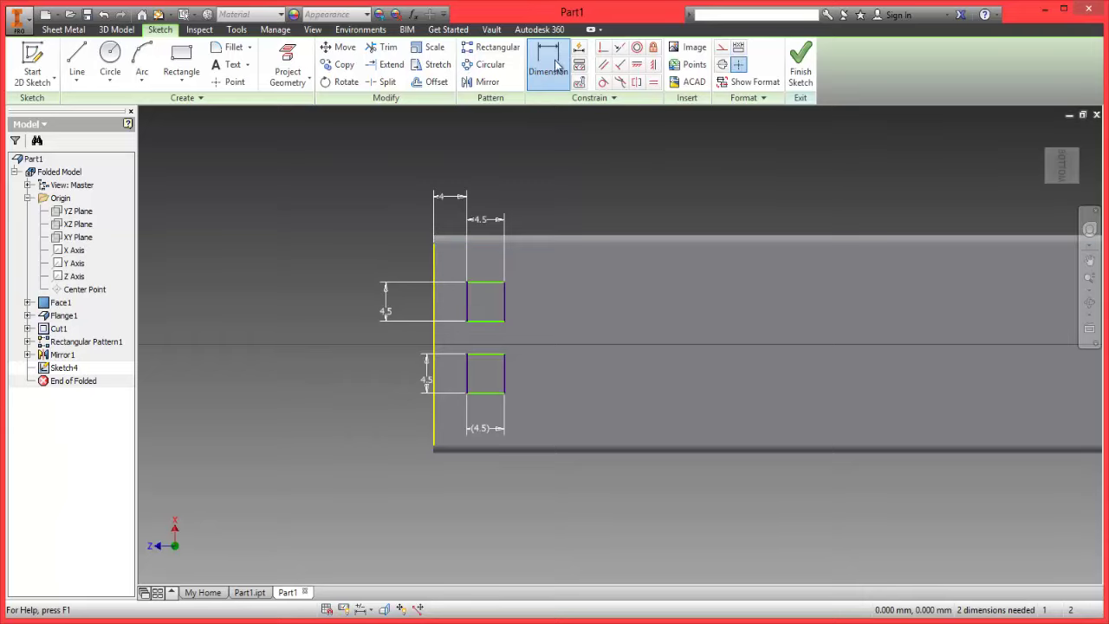
{"action": "left_click", "coordinate": [486, 253]}
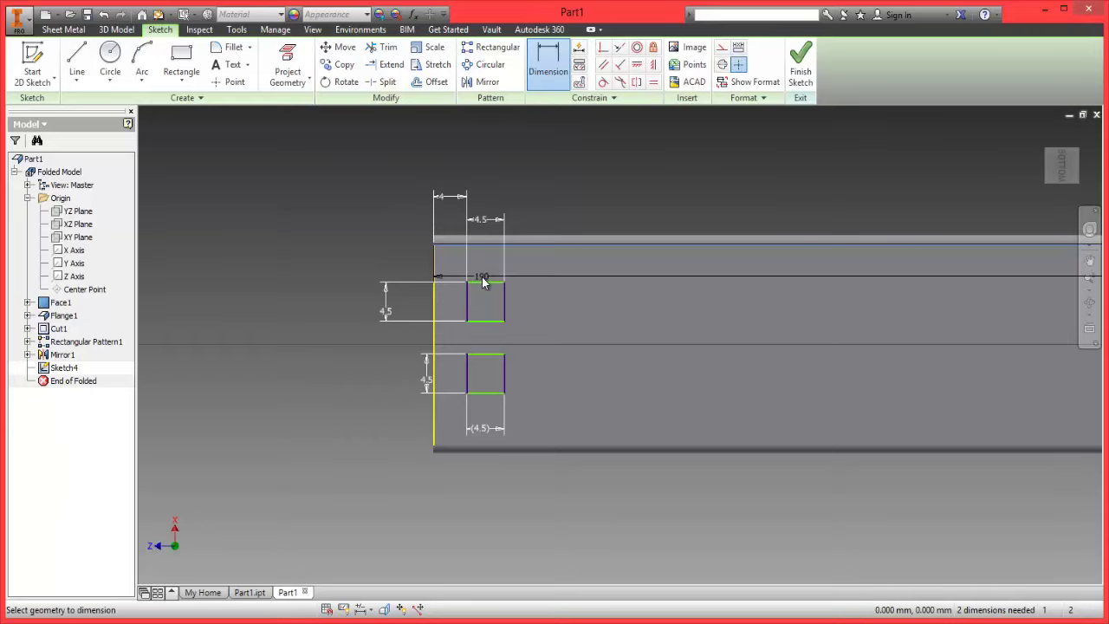
{"action": "left_click", "coordinate": [485, 281]}
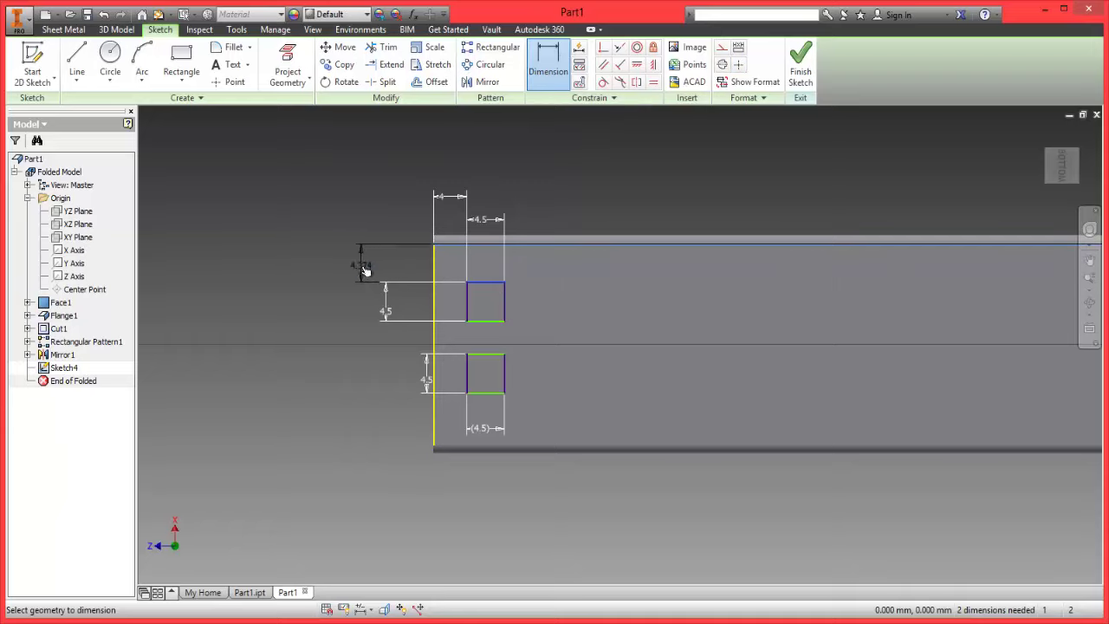
{"action": "left_click", "coordinate": [364, 271]}
{"action": "type", "text": "4mm"}
{"action": "key", "text": "Return"}
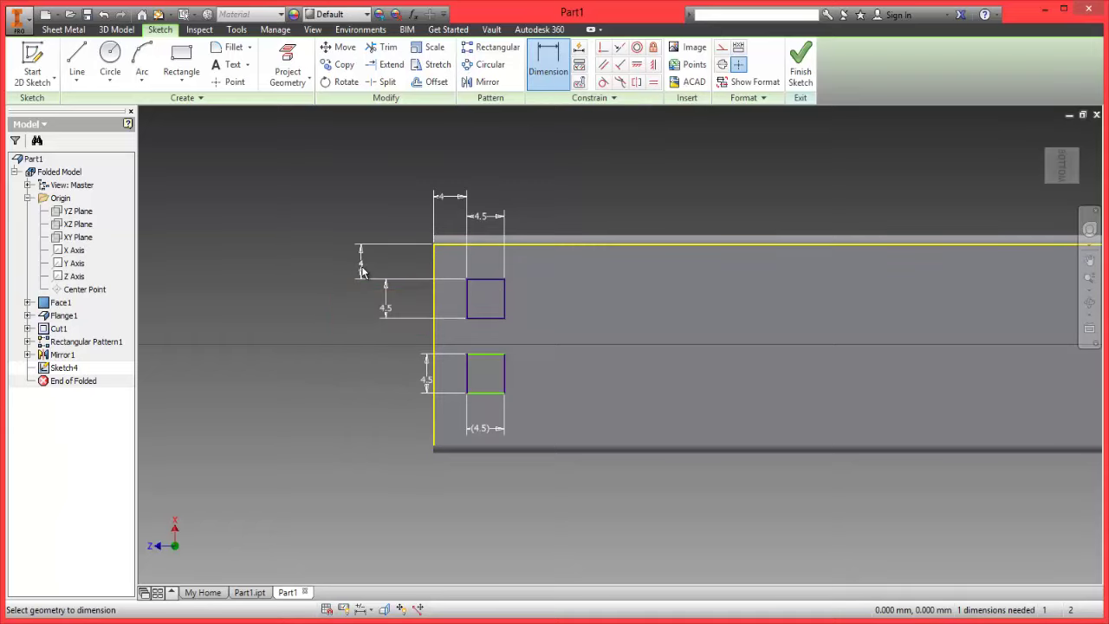
- Dimension the lower square's bottom side 4 mm from the opposite long edge of the base face
{"action": "left_click", "coordinate": [477, 392]}
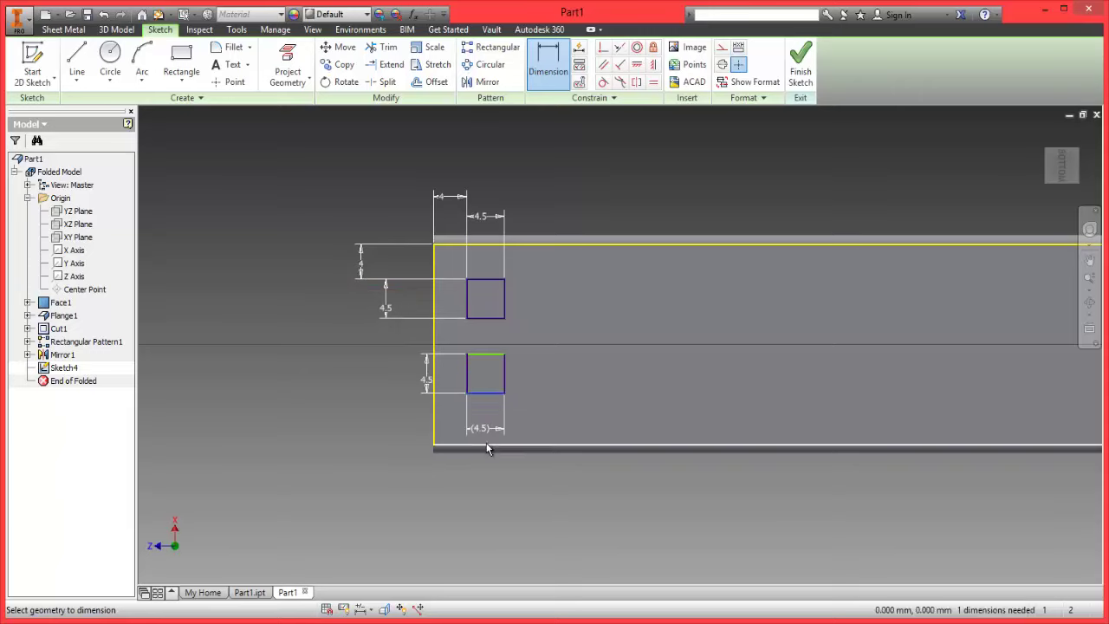
{"action": "left_click", "coordinate": [487, 447]}
{"action": "left_click", "coordinate": [370, 422]}
{"action": "type", "text": "4m"}
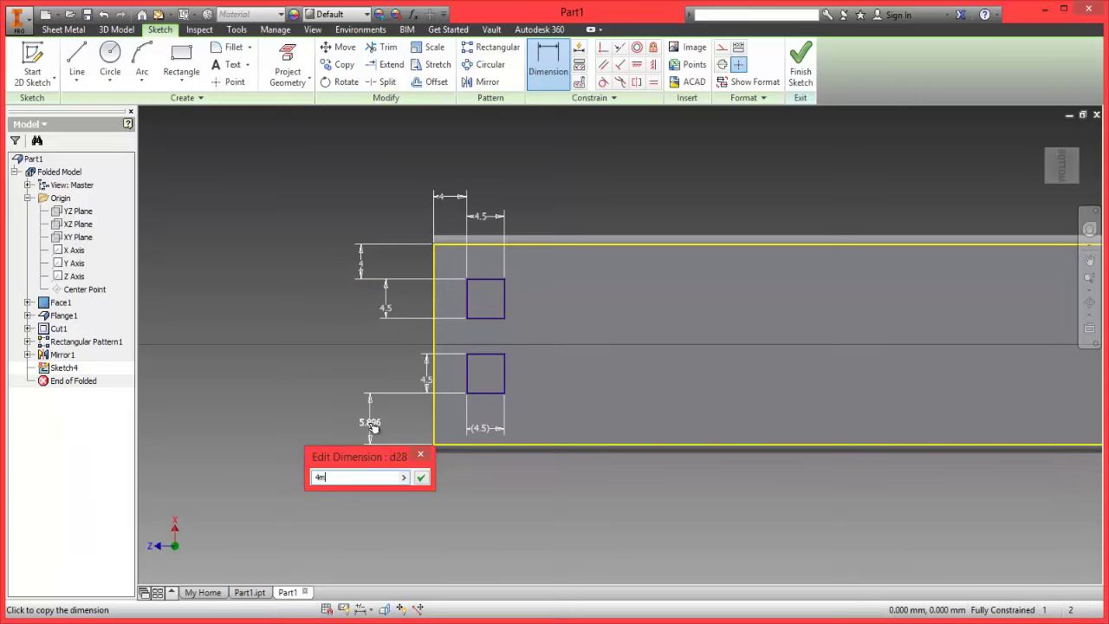
{"action": "type", "text": "m"}
{"action": "key", "text": "Return"}
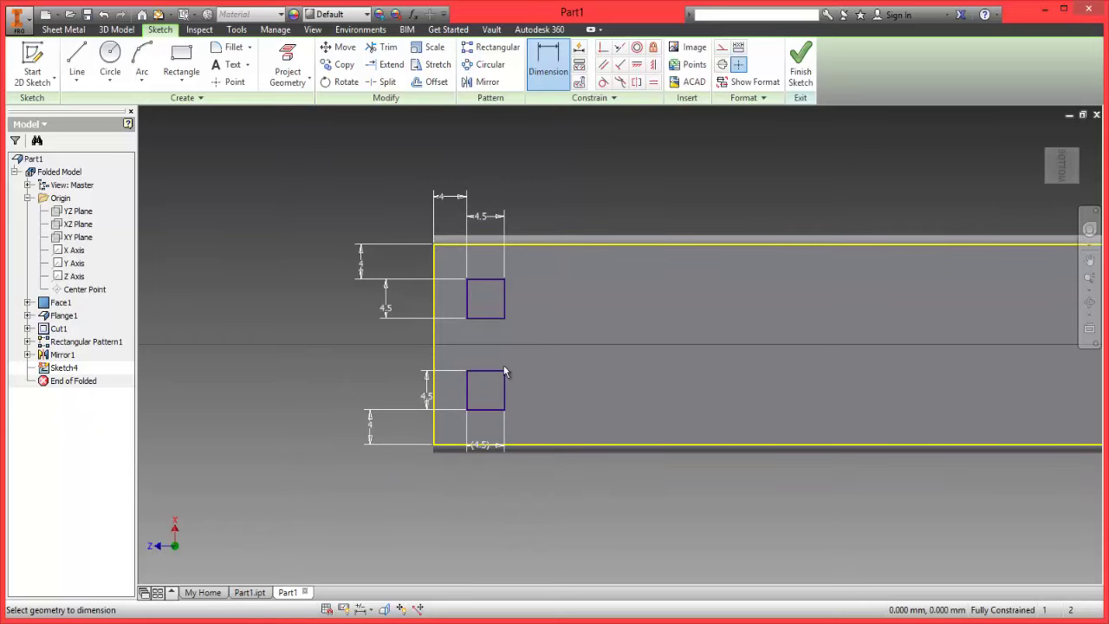
{"action": "scroll", "coordinate": [472, 448], "scroll_direction": "down", "scroll_amount": 5}
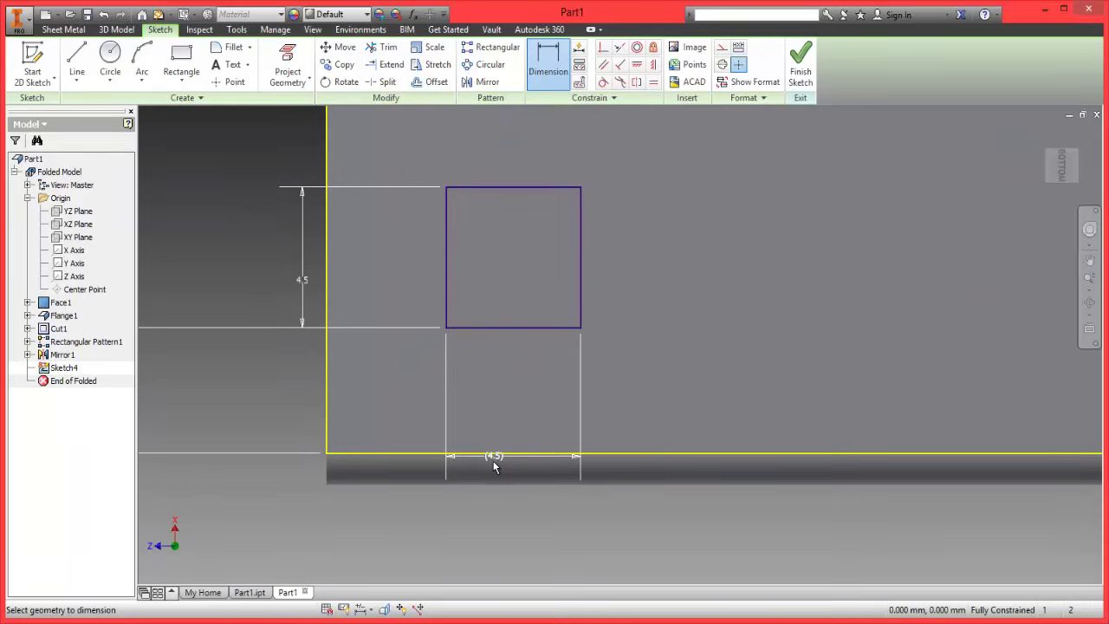
{"action": "scroll", "coordinate": [494, 463], "scroll_direction": "up", "scroll_amount": 4}
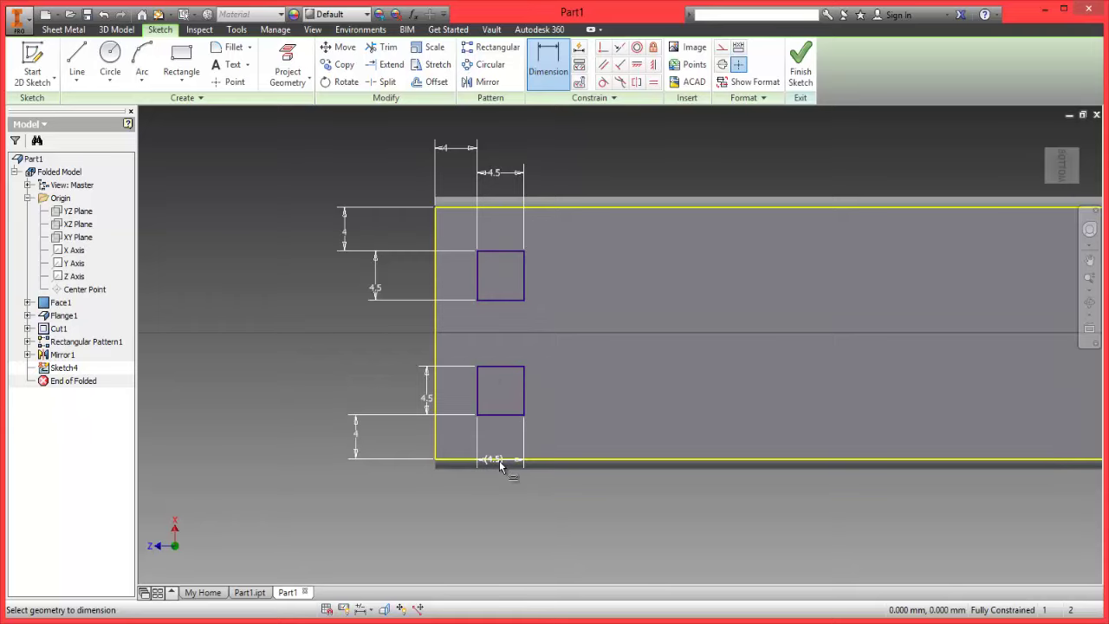
{"action": "right_click", "coordinate": [229, 385]}
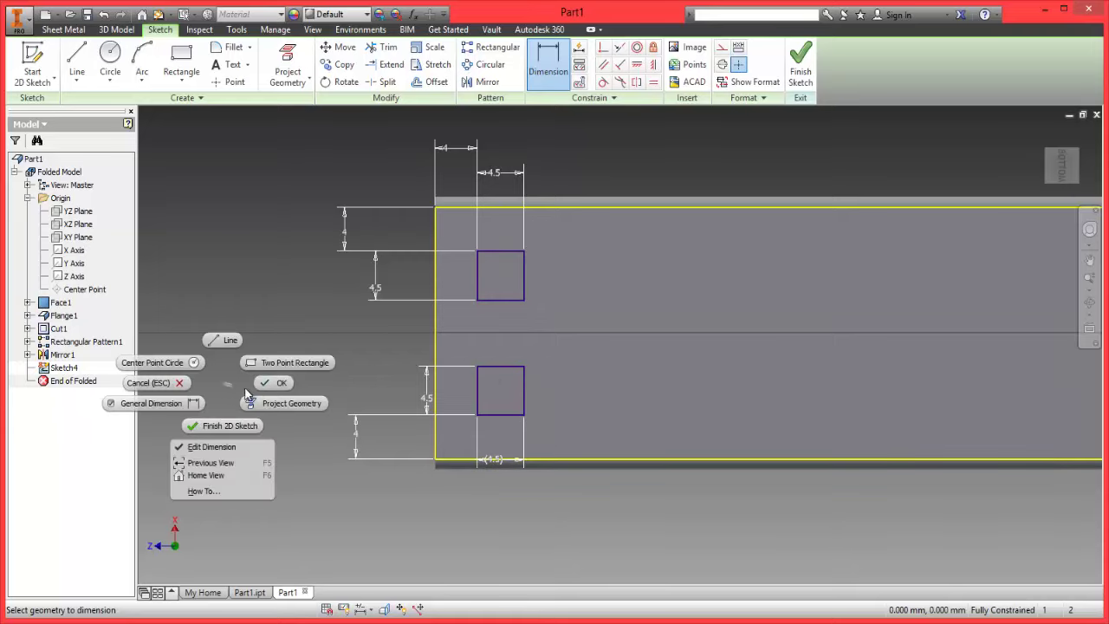
{"action": "left_click", "coordinate": [279, 381]}
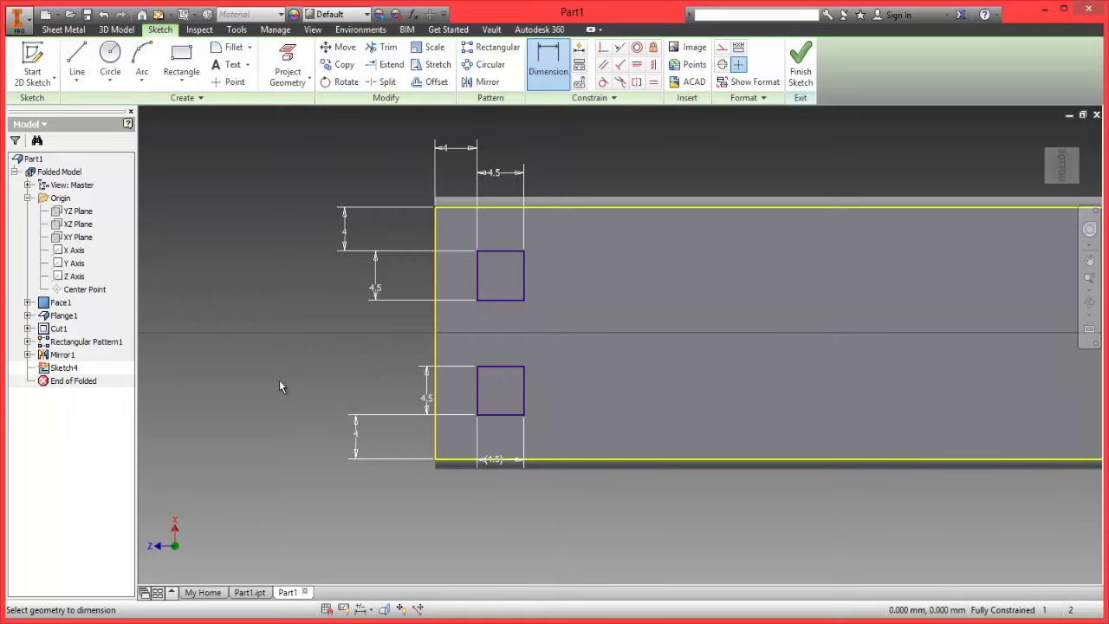
{"action": "left_click", "coordinate": [488, 463]}
{"action": "left_click", "coordinate": [534, 516]}
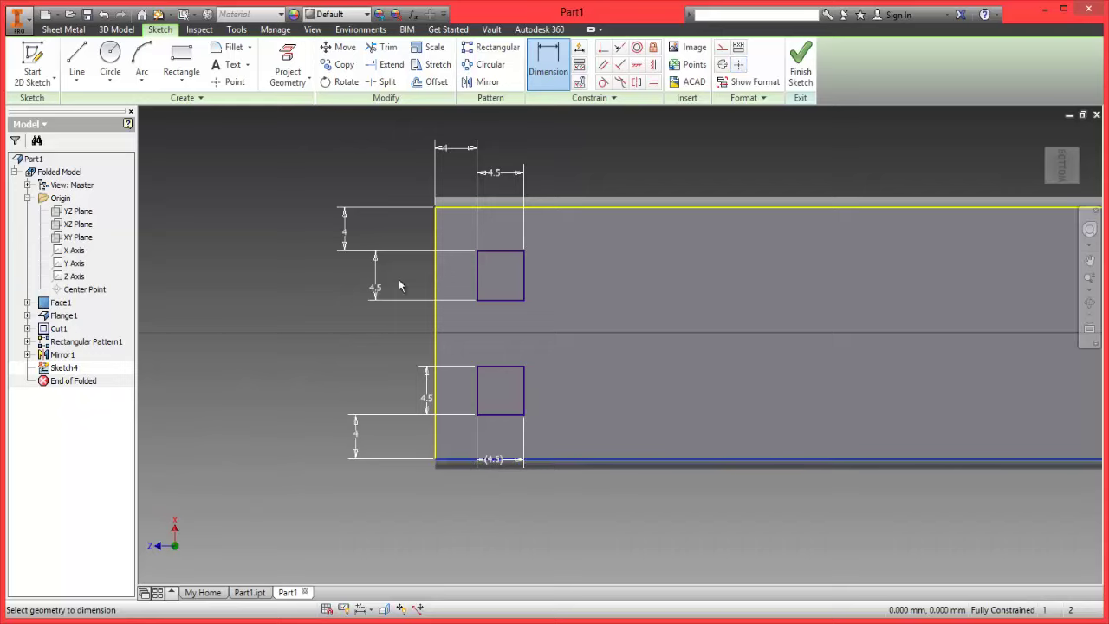
- Finish the sketch and cut both squares through the base with the extent set to the sheet Thickness
{"action": "left_click", "coordinate": [801, 62]}
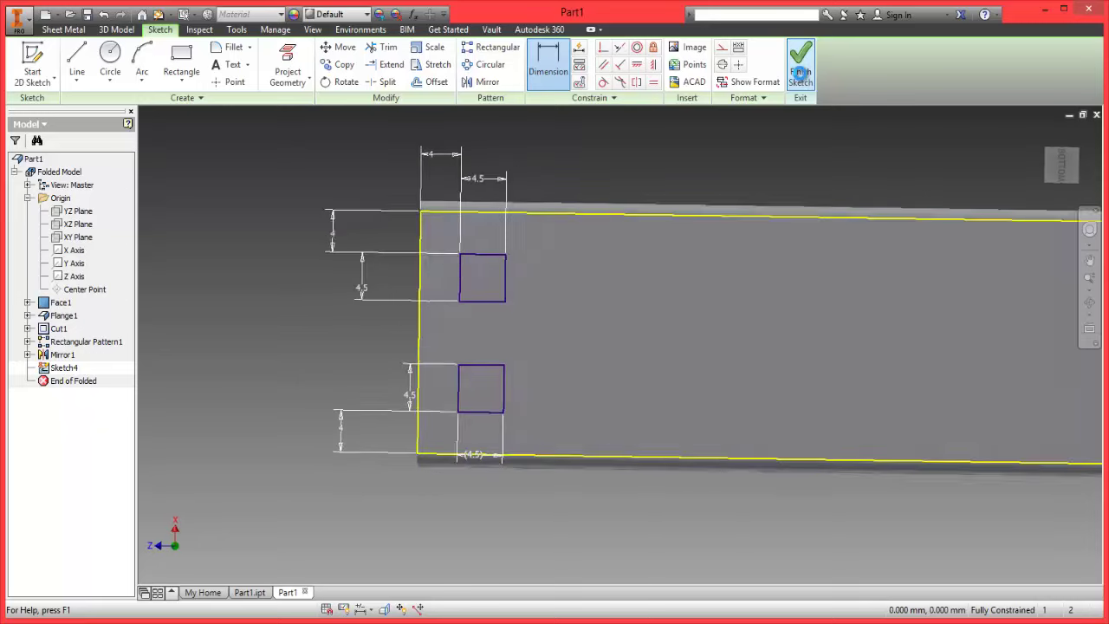
{"action": "left_click", "coordinate": [279, 67]}
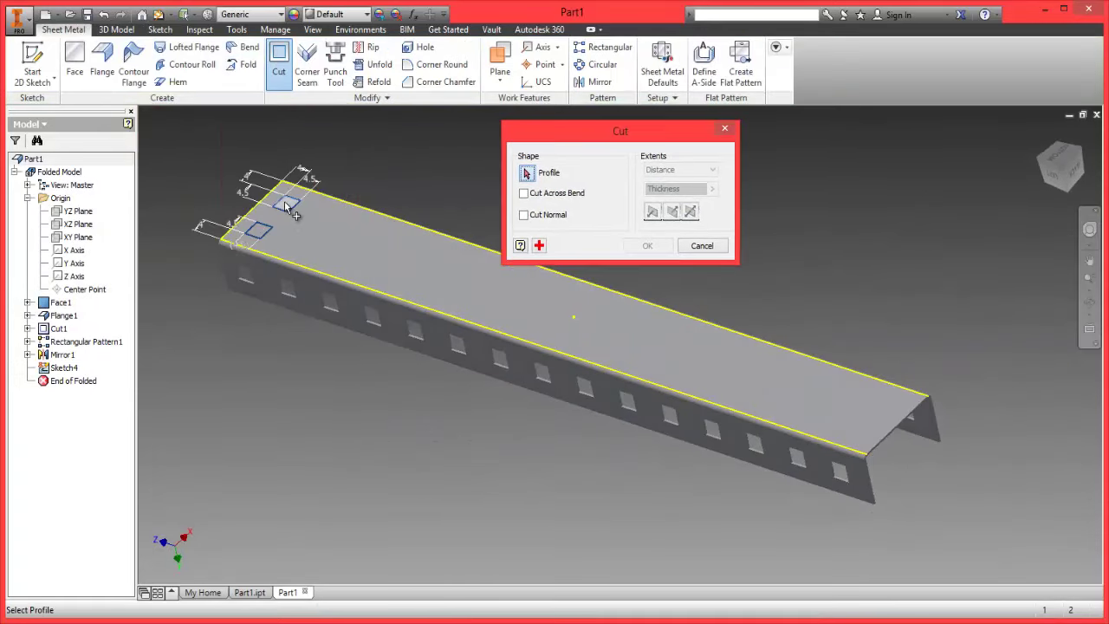
{"action": "left_click", "coordinate": [286, 205]}
{"action": "left_click", "coordinate": [258, 231]}
{"action": "scroll", "coordinate": [285, 205], "scroll_direction": "up", "scroll_amount": 5}
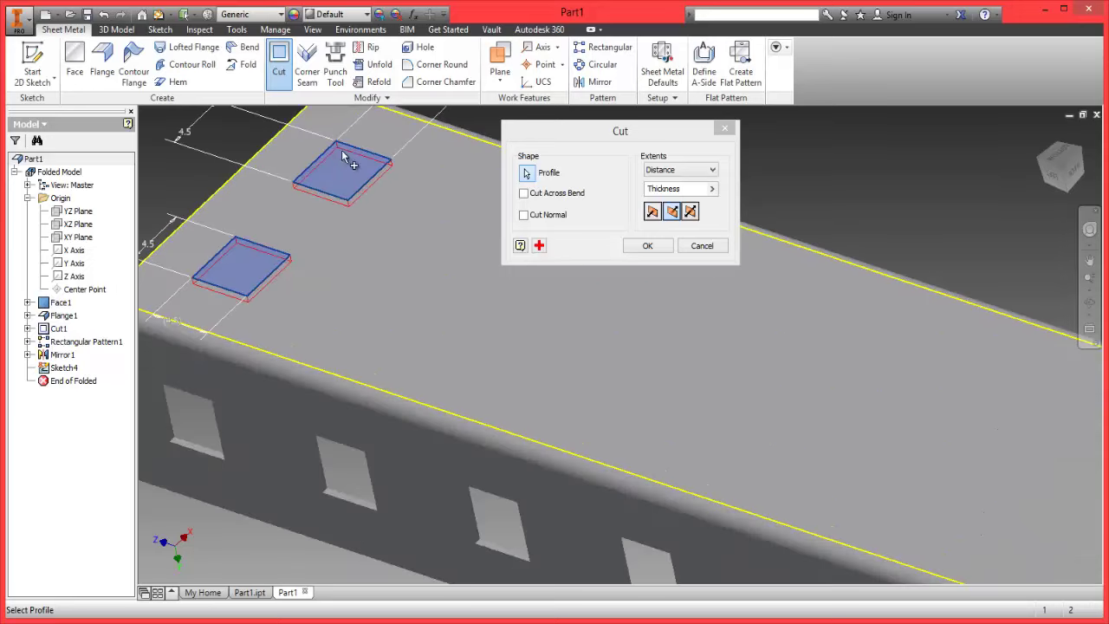
{"action": "left_click", "coordinate": [641, 245]}
- Pattern the paired square cut along the base's long edge with 15 occurrences at 12.5 mm spacing
{"action": "scroll", "coordinate": [421, 260], "scroll_direction": "down", "scroll_amount": 3}
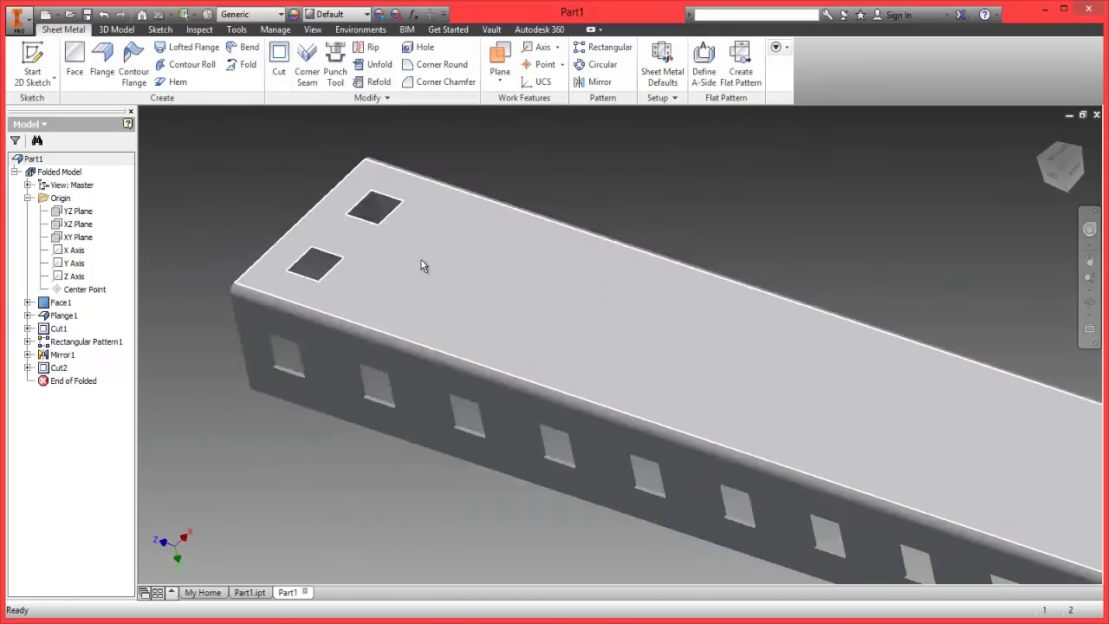
{"action": "scroll", "coordinate": [590, 305], "scroll_direction": "down", "scroll_amount": 5}
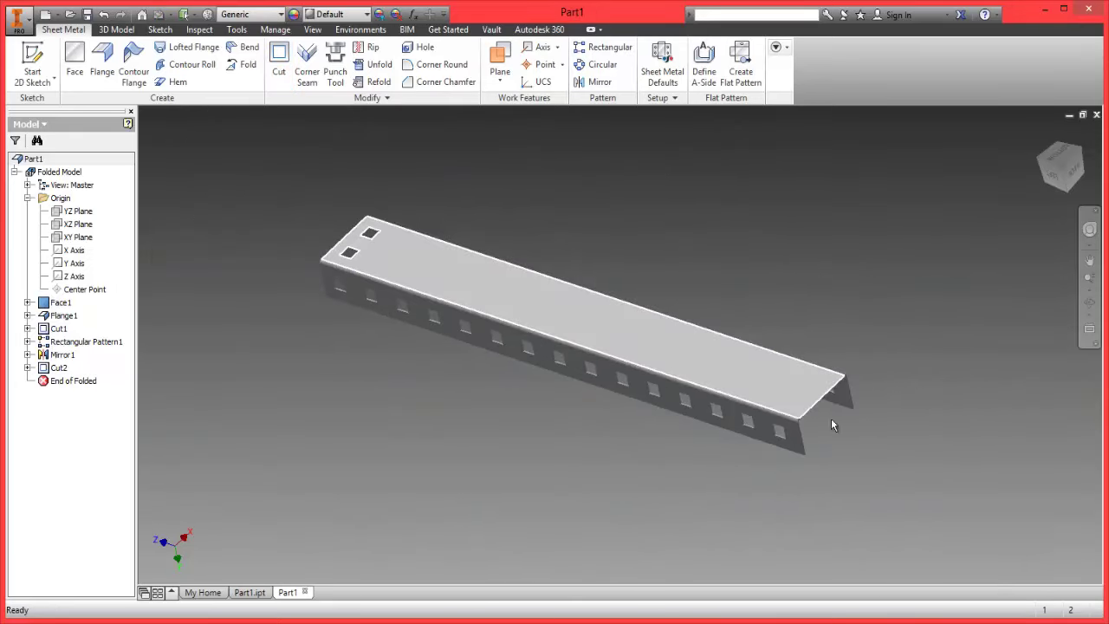
{"action": "left_click", "coordinate": [598, 50]}
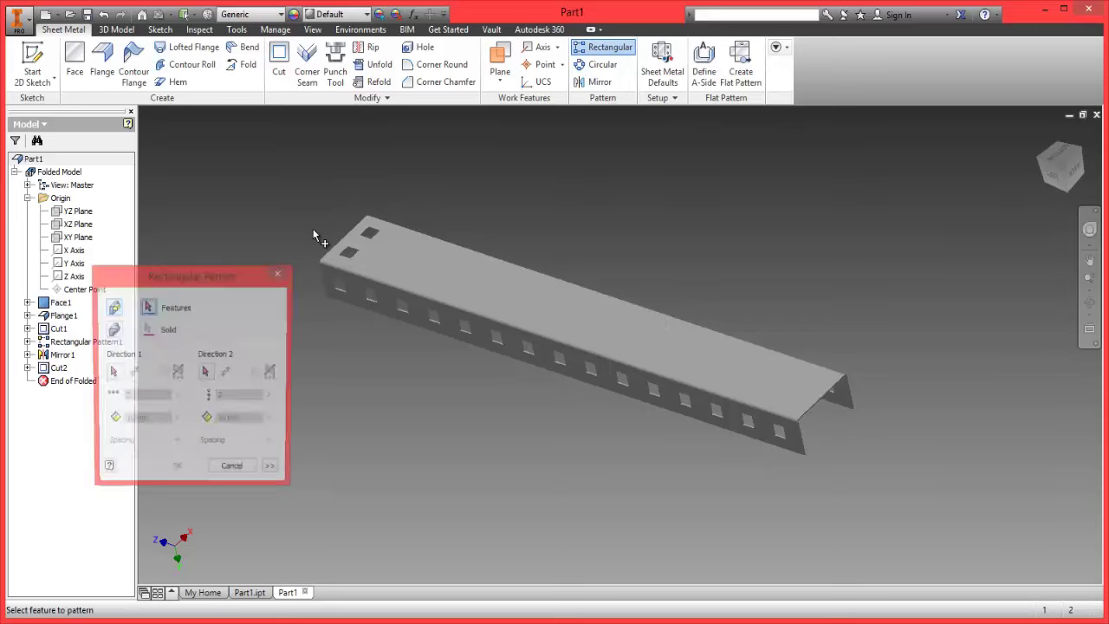
{"action": "left_click", "coordinate": [54, 371]}
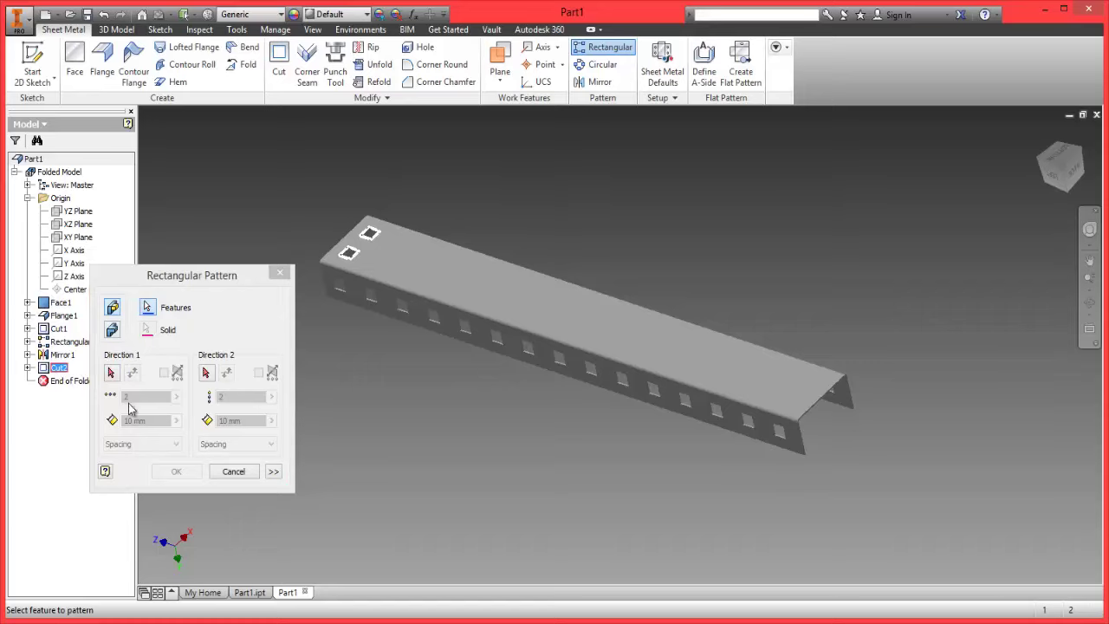
{"action": "left_click", "coordinate": [112, 372]}
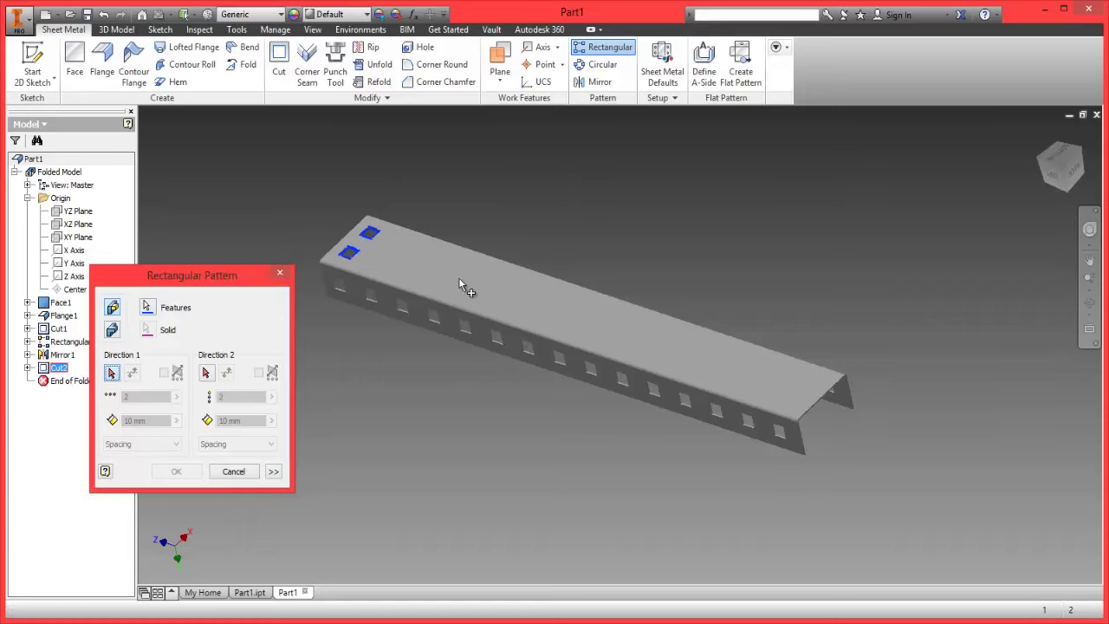
{"action": "left_click", "coordinate": [401, 288]}
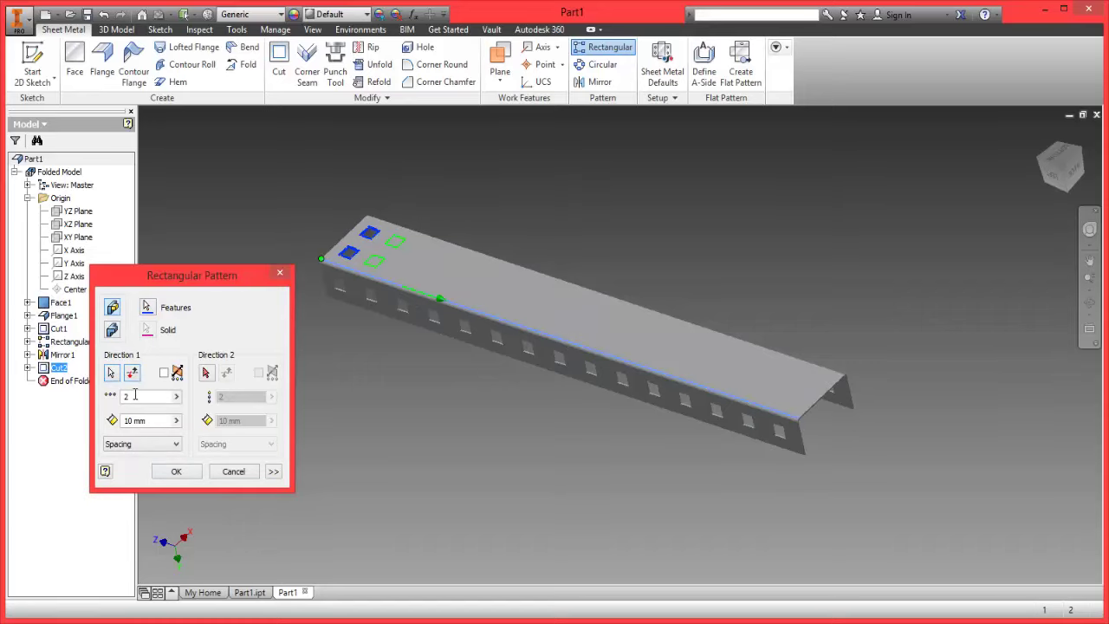
{"action": "left_click", "coordinate": [133, 421]}
{"action": "type", "text": "12.5"}
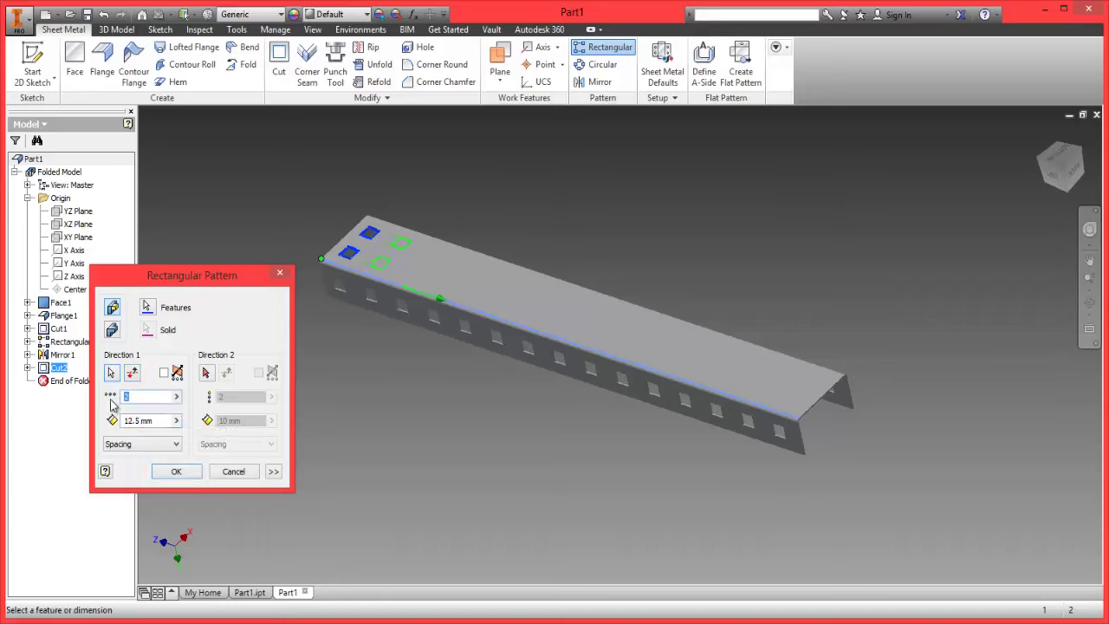
{"action": "left_click", "coordinate": [176, 472]}
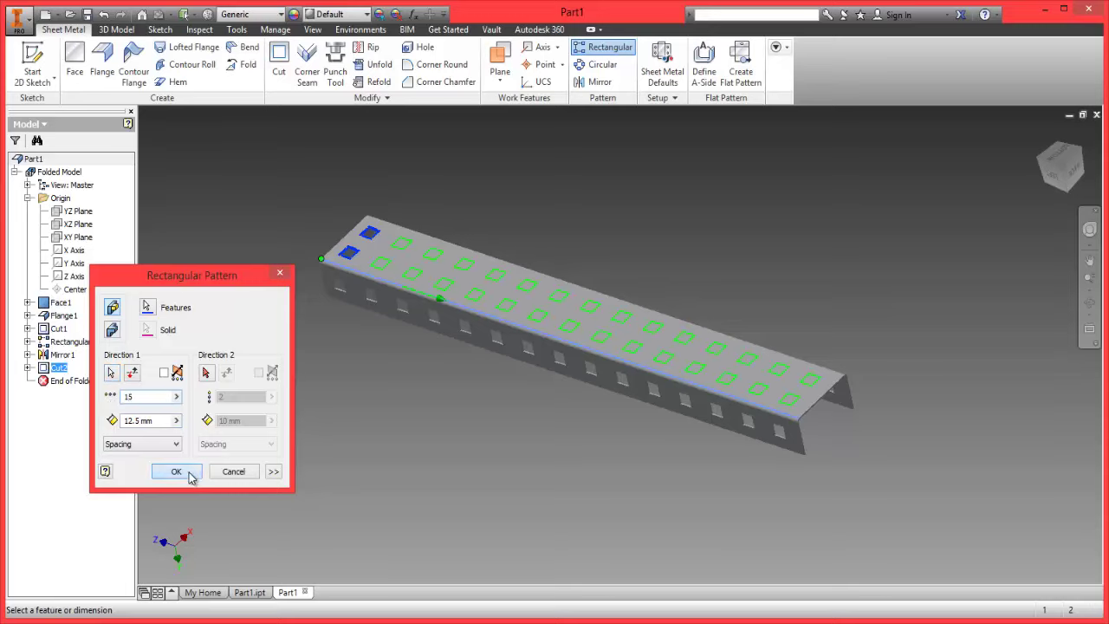
- Start a sketch on the channel's base face and draw a rectangle about 4.1 mm wide between the first two hole pairs
{"action": "left_click", "coordinate": [32, 78]}
{"action": "left_click", "coordinate": [44, 111]}
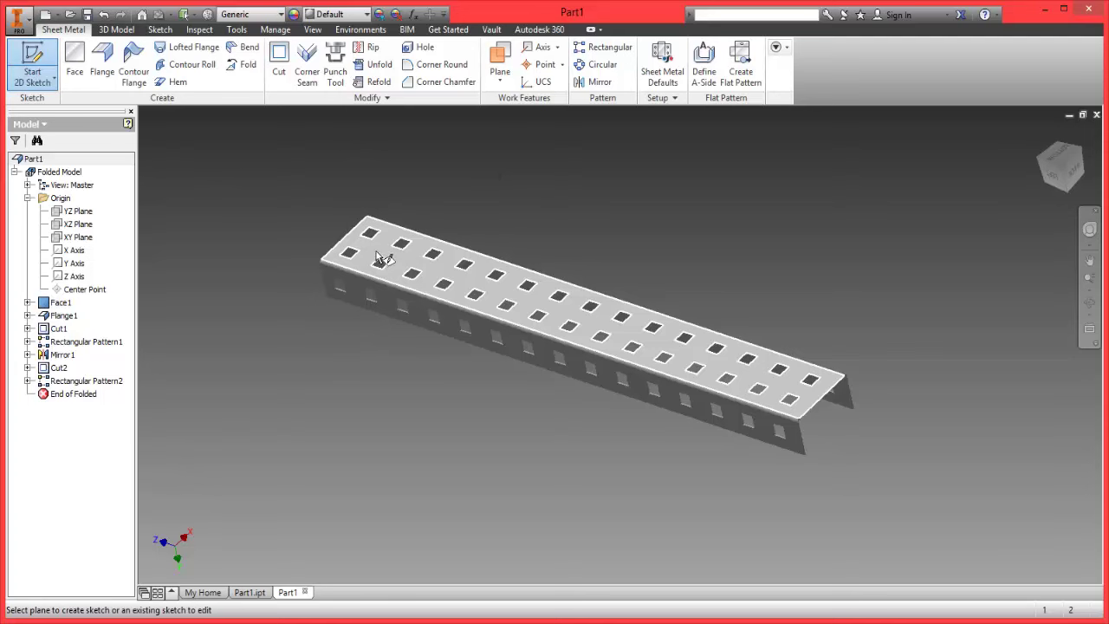
{"action": "left_click", "coordinate": [376, 250]}
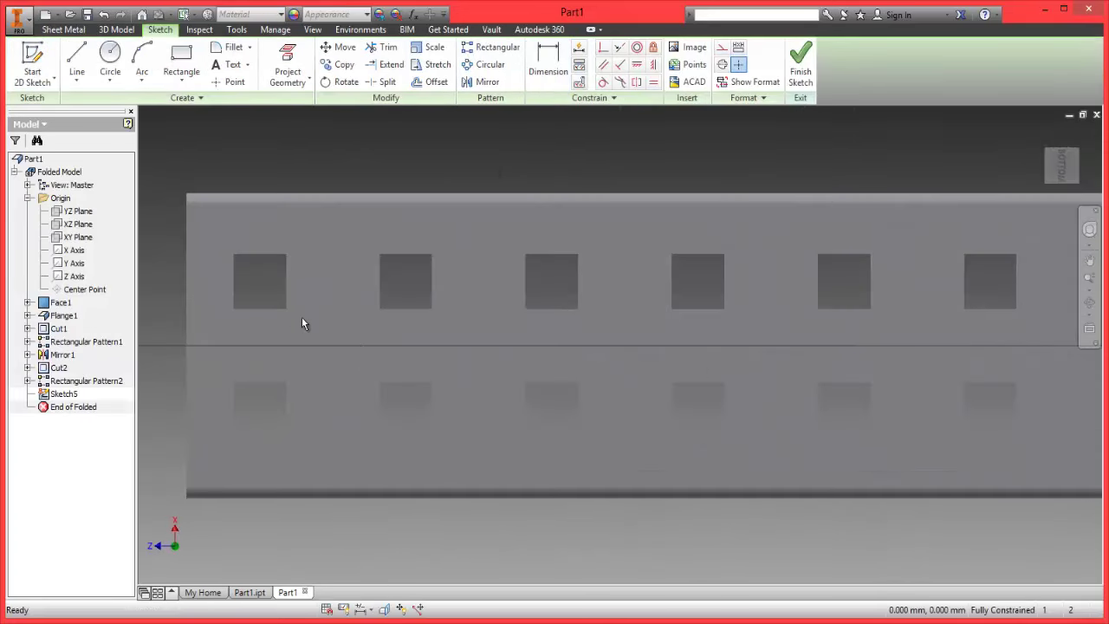
{"action": "left_click", "coordinate": [181, 60]}
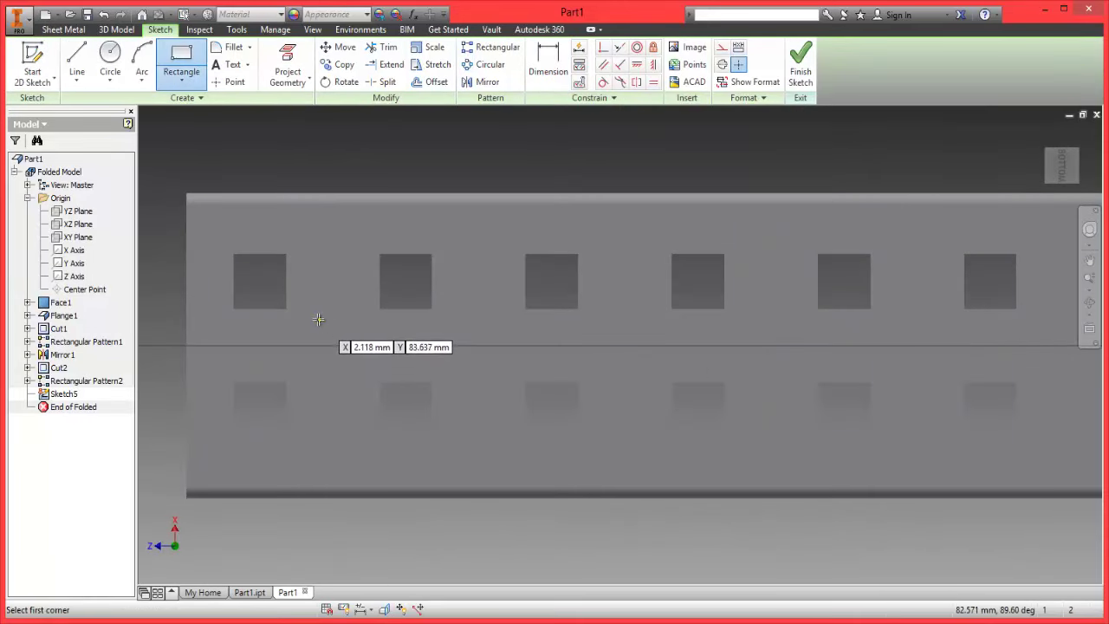
{"action": "left_click", "coordinate": [314, 320]}
{"action": "left_click", "coordinate": [362, 370]}
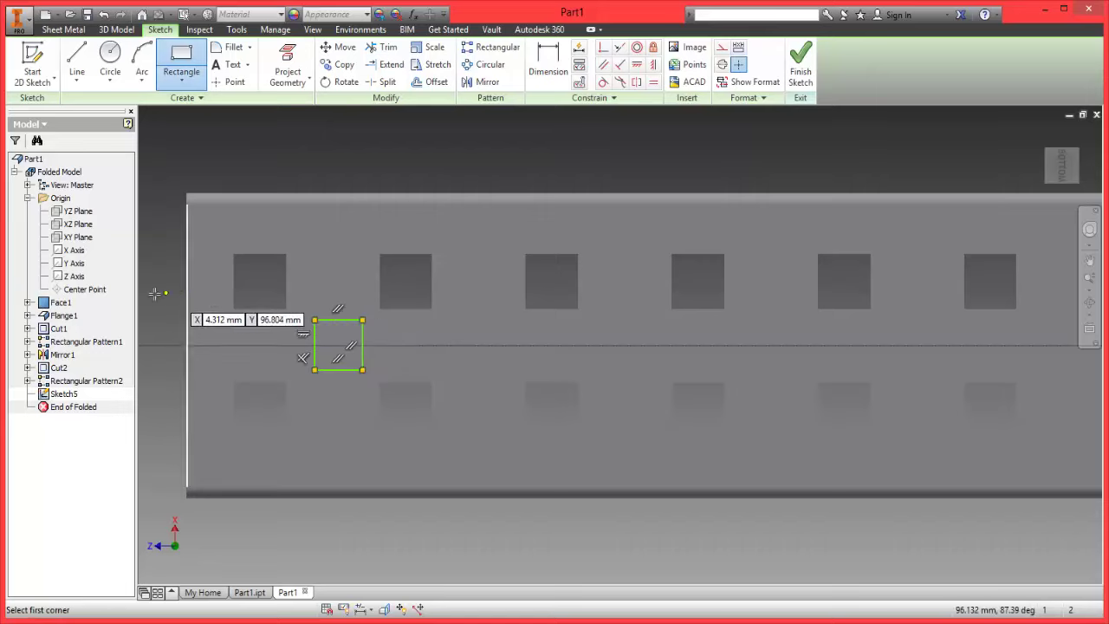
{"action": "right_click", "coordinate": [154, 295]}
{"action": "left_click", "coordinate": [212, 292]}
- Dimension the rectangle's width and height to 4.5 mm each
{"action": "key", "text": "d"}
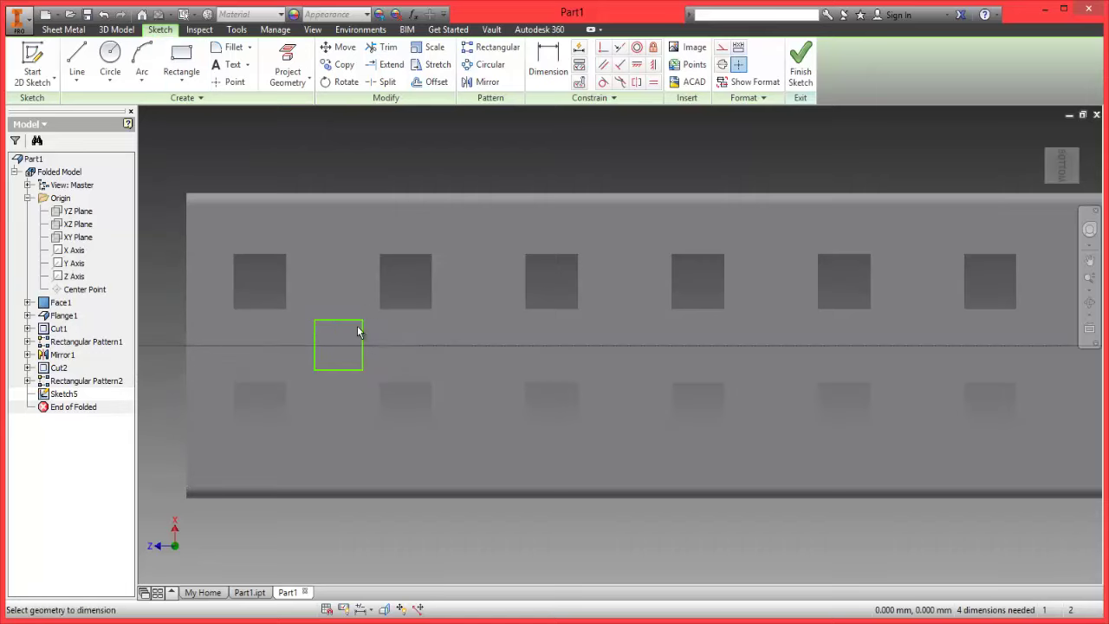
{"action": "left_click", "coordinate": [339, 319]}
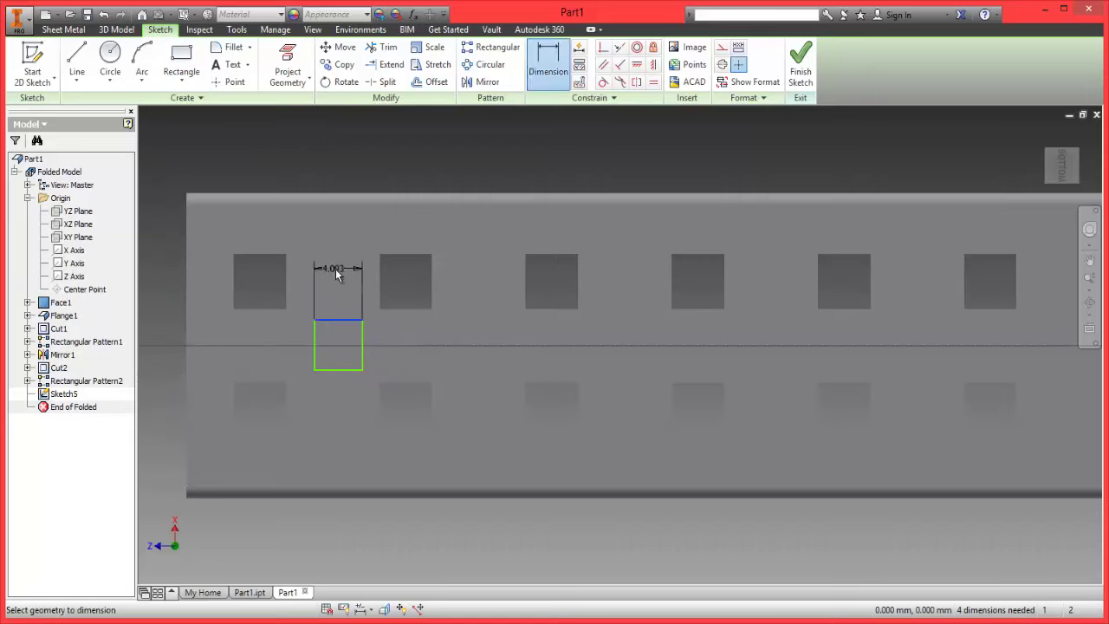
{"action": "left_click", "coordinate": [336, 273]}
{"action": "type", "text": "4.5"}
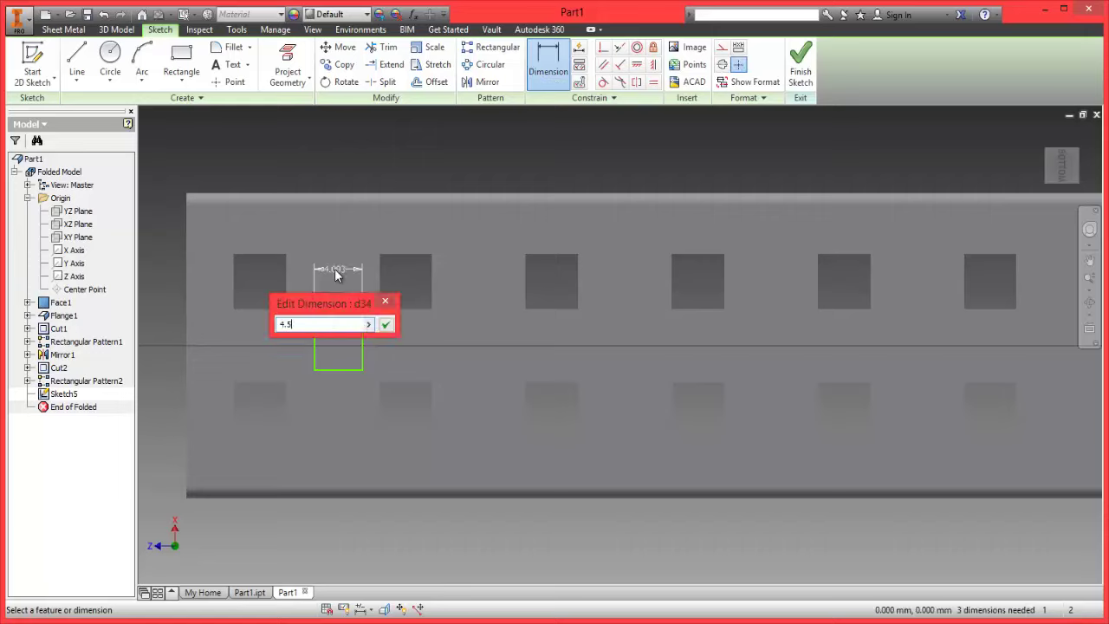
{"action": "type", "text": "mm"}
{"action": "key", "text": "Return"}
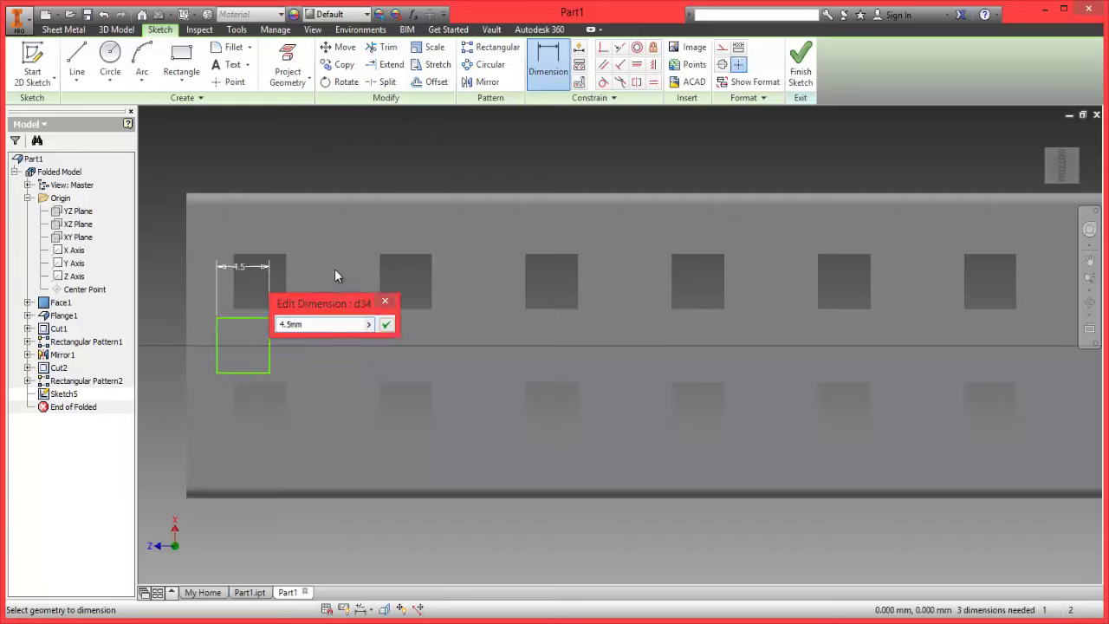
{"action": "left_click", "coordinate": [269, 341]}
{"action": "left_click", "coordinate": [316, 327]}
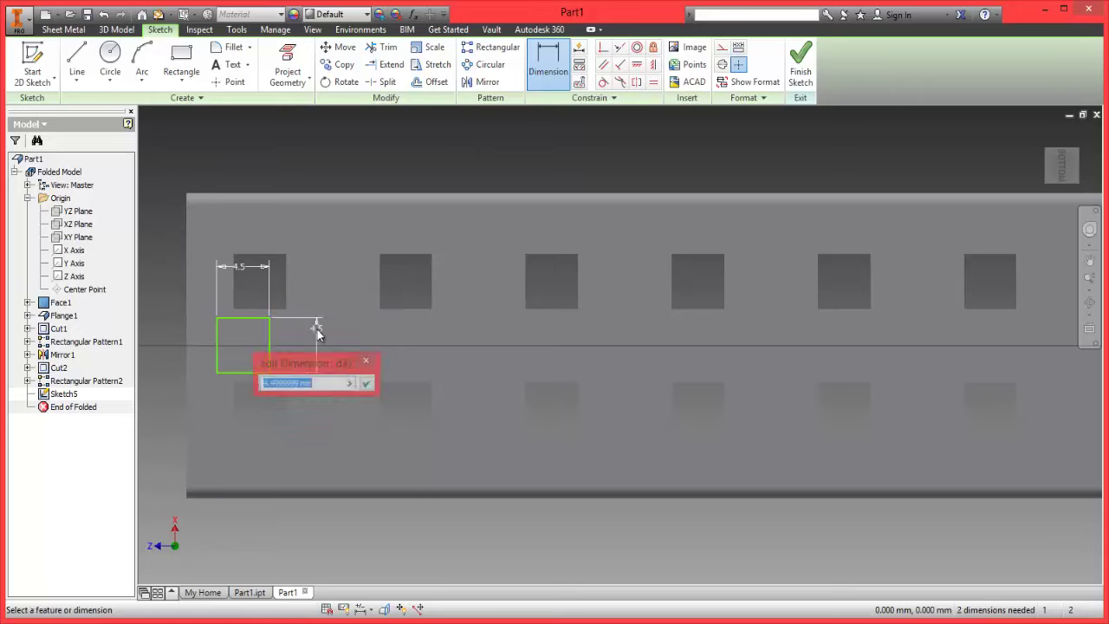
{"action": "type", "text": "4."}
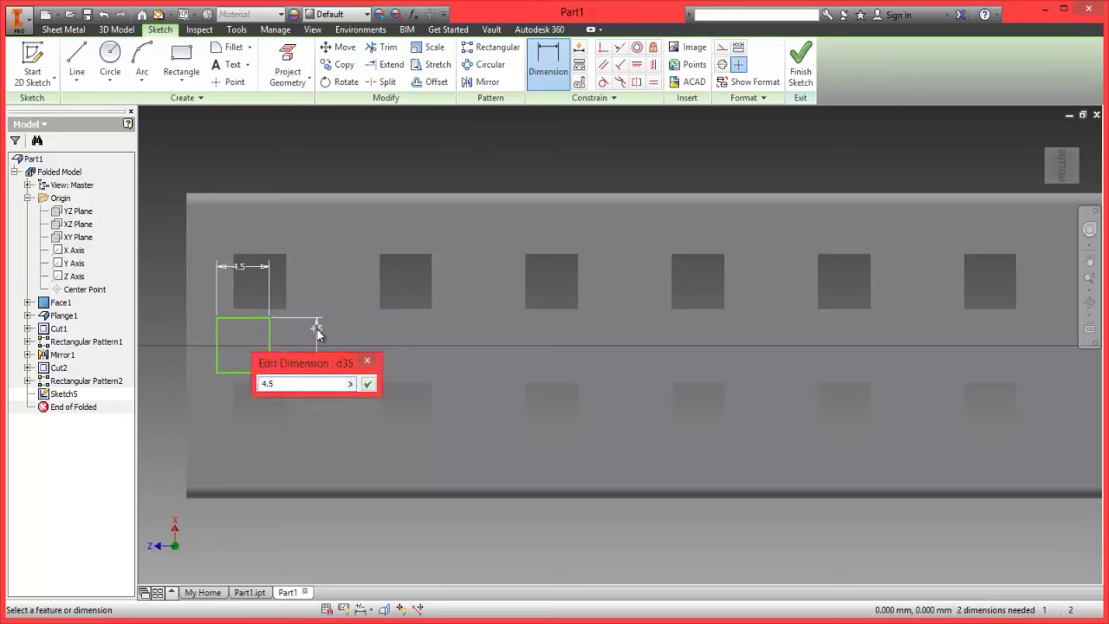
{"action": "type", "text": "5mm"}
{"action": "key", "text": "Return"}
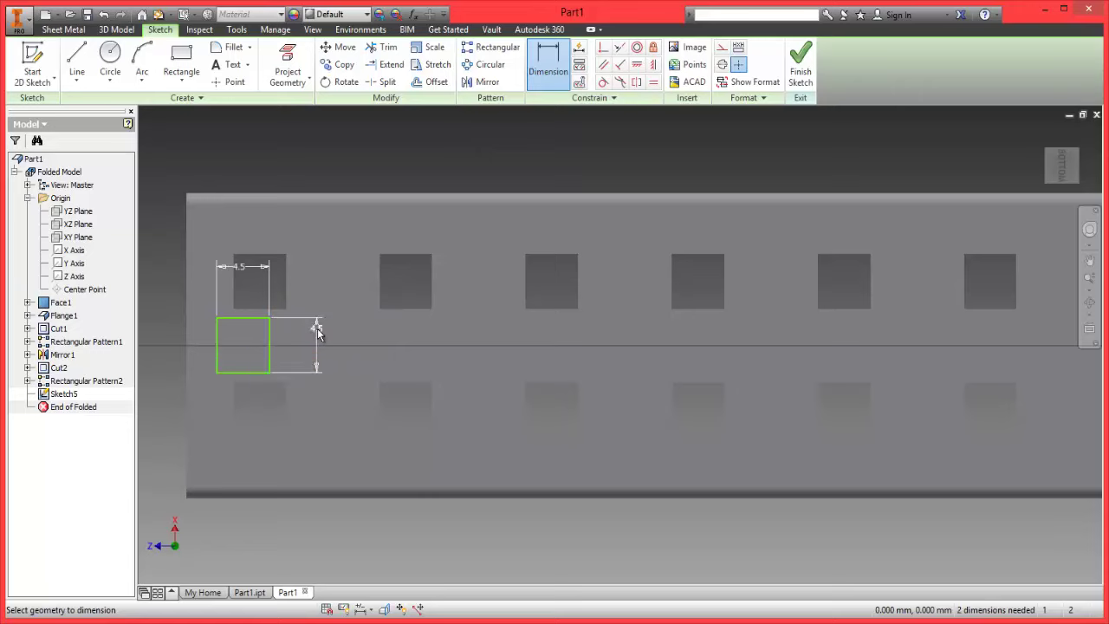
- Dimension the square's near side 12 mm from the end edge of the channel base
{"action": "left_click", "coordinate": [215, 333]}
{"action": "left_click", "coordinate": [188, 335]}
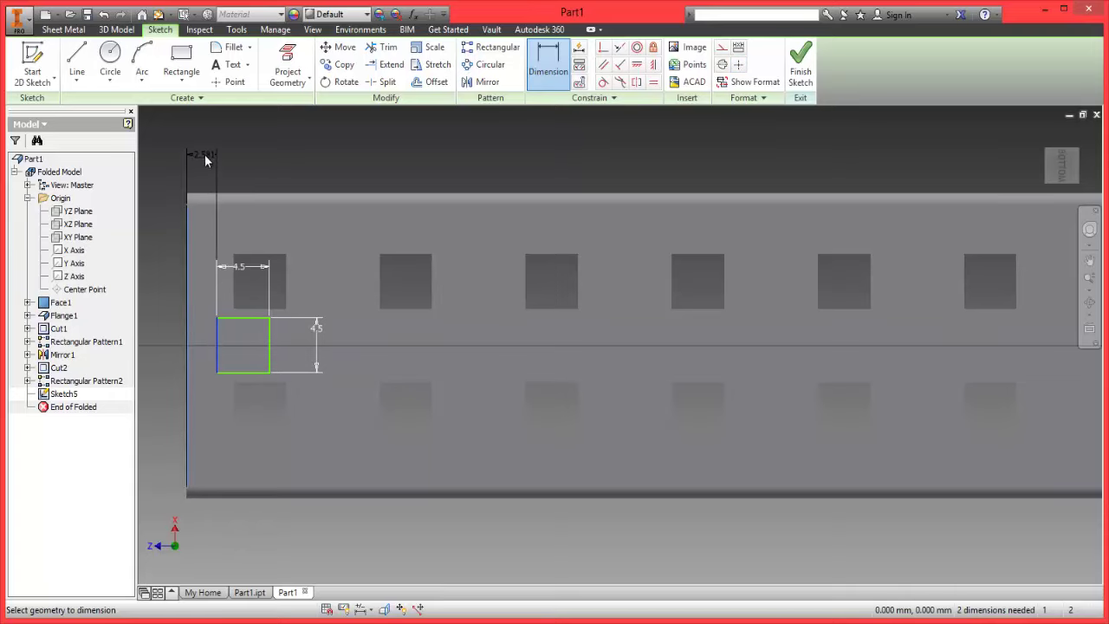
{"action": "left_click", "coordinate": [206, 158]}
{"action": "type", "text": "12mm"}
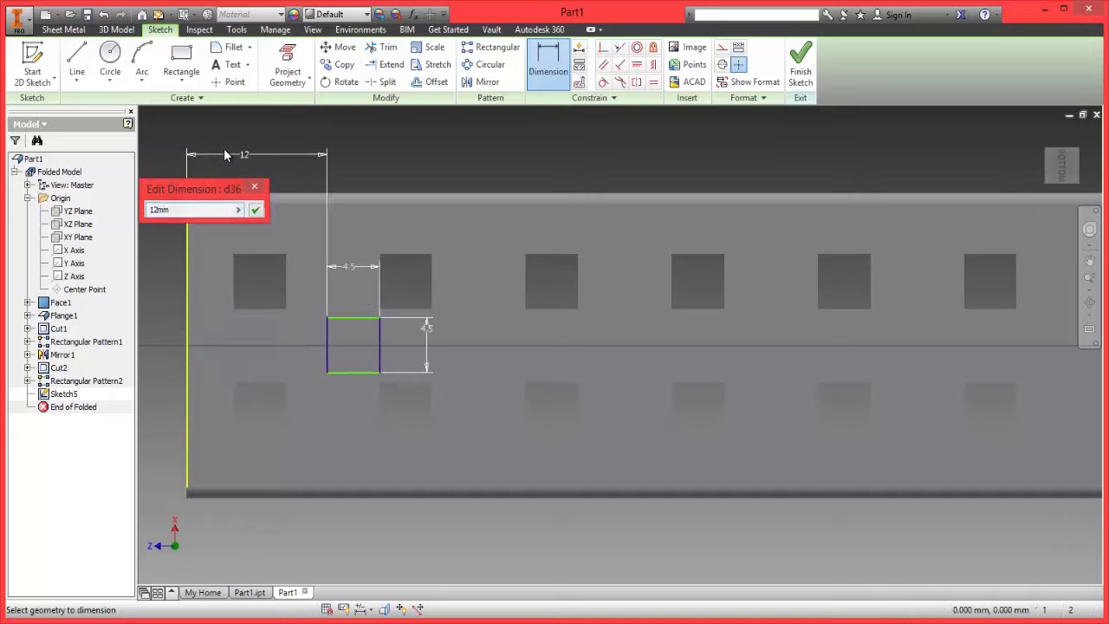
{"action": "key", "text": "Return"}
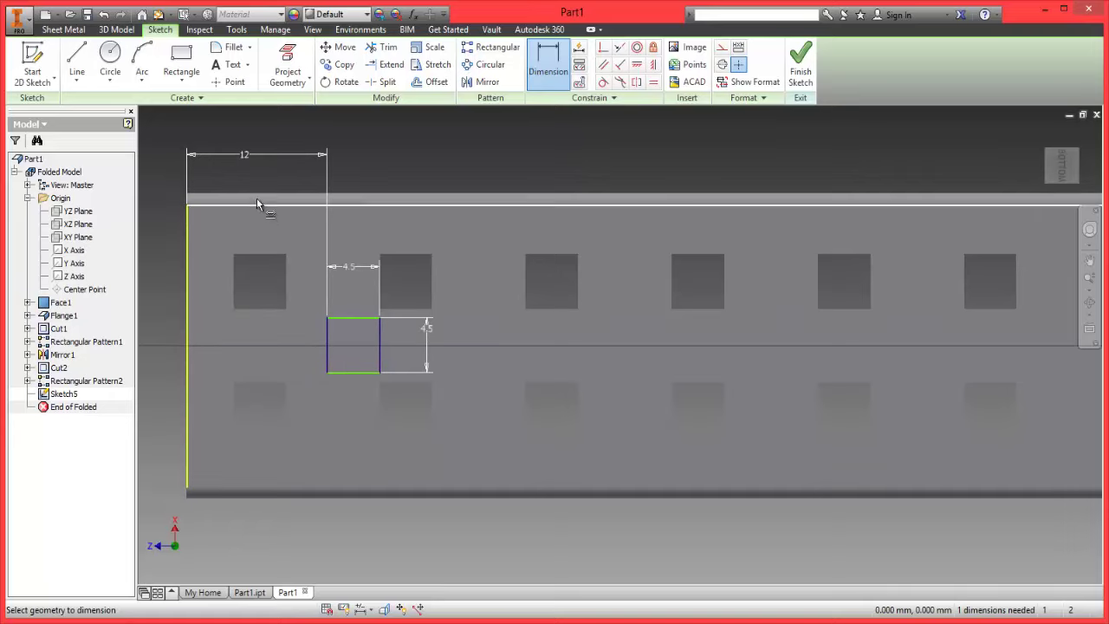
- Try distances of 10 mm and 11 mm between the square and the end edge of the base
{"action": "double_click", "coordinate": [243, 154]}
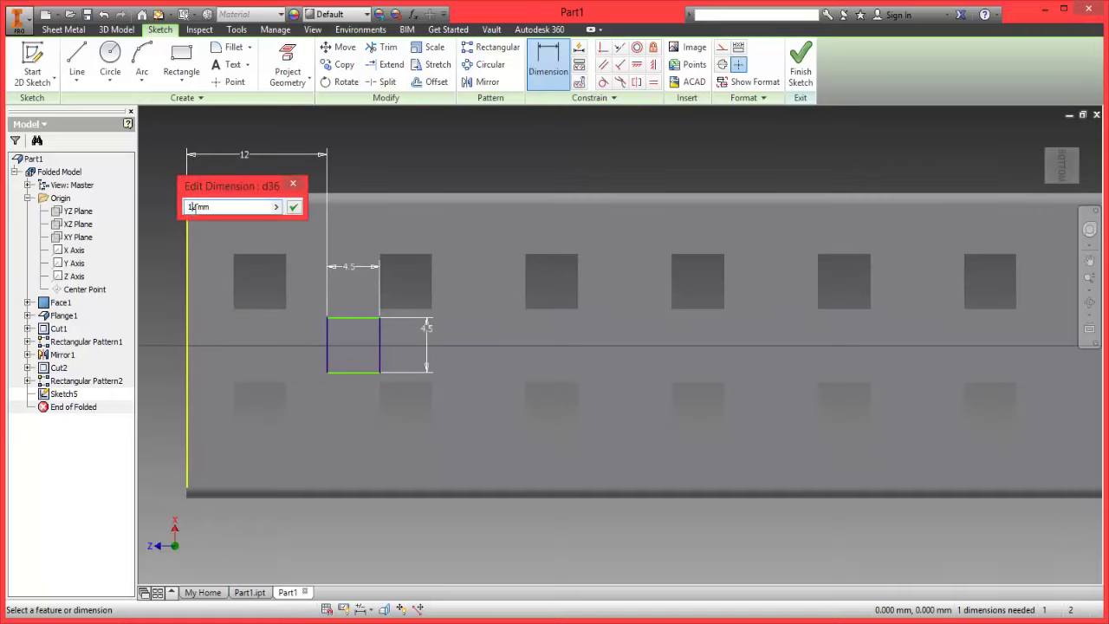
{"action": "type", "text": "10mm"}
{"action": "key", "text": "Return"}
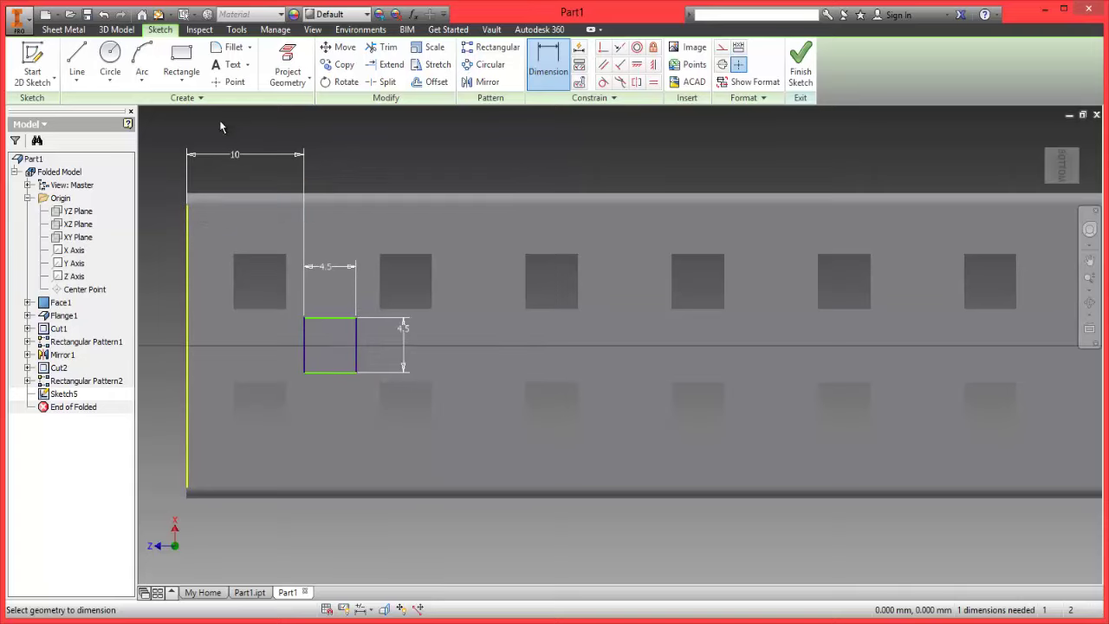
{"action": "double_click", "coordinate": [235, 157]}
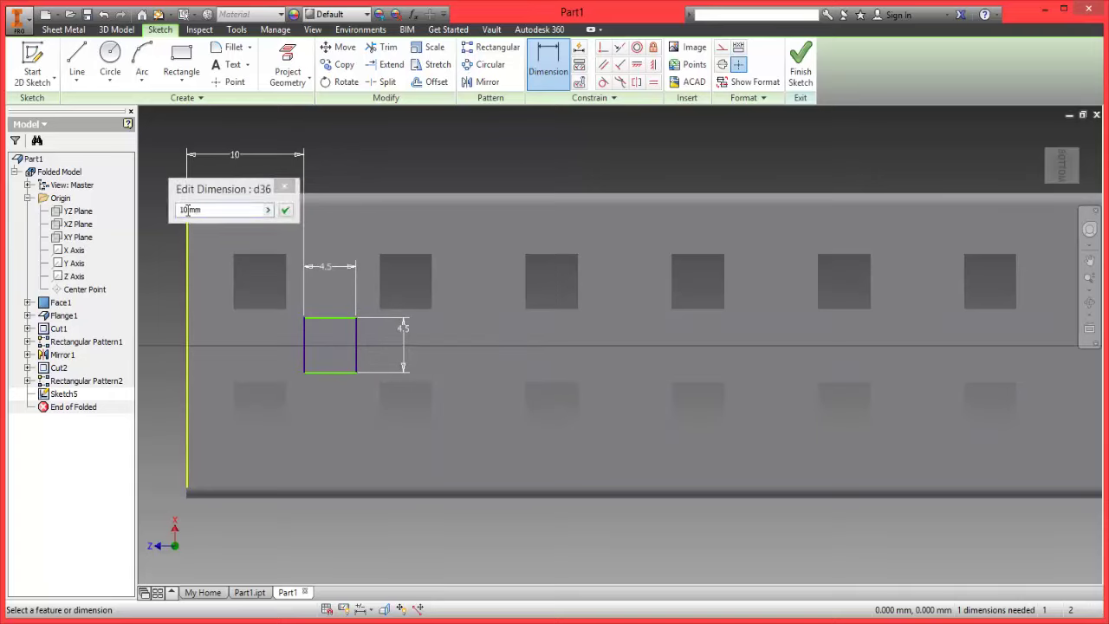
{"action": "left_click", "coordinate": [185, 210]}
{"action": "type", "text": "11"}
{"action": "key", "text": "Return"}
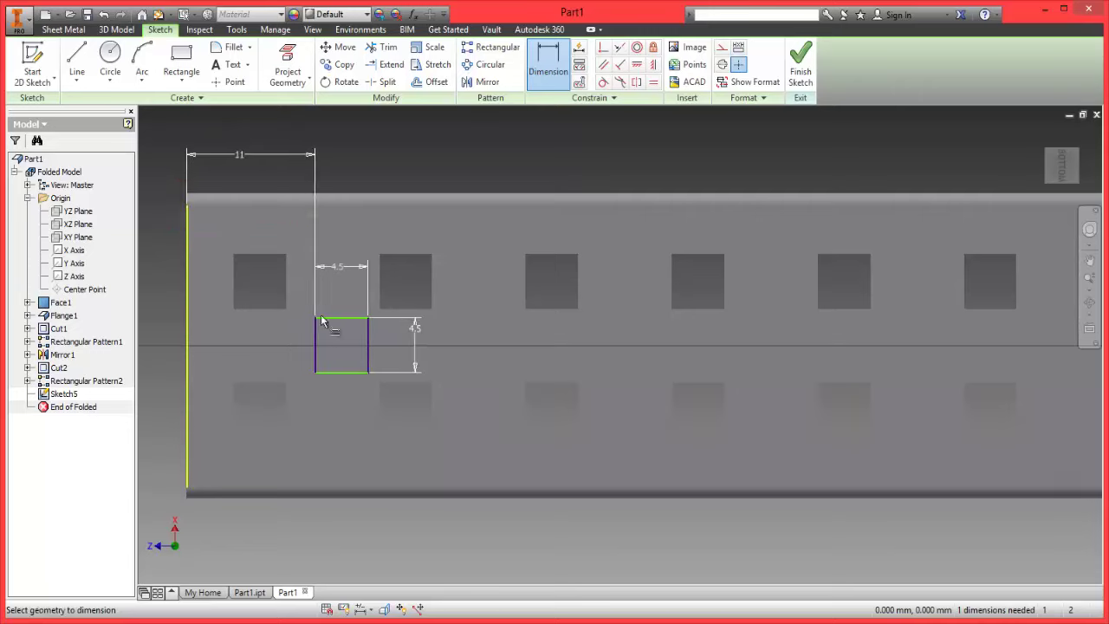
- Set the square's distance from the end edge of the base to 10.5 mm
{"action": "double_click", "coordinate": [240, 157]}
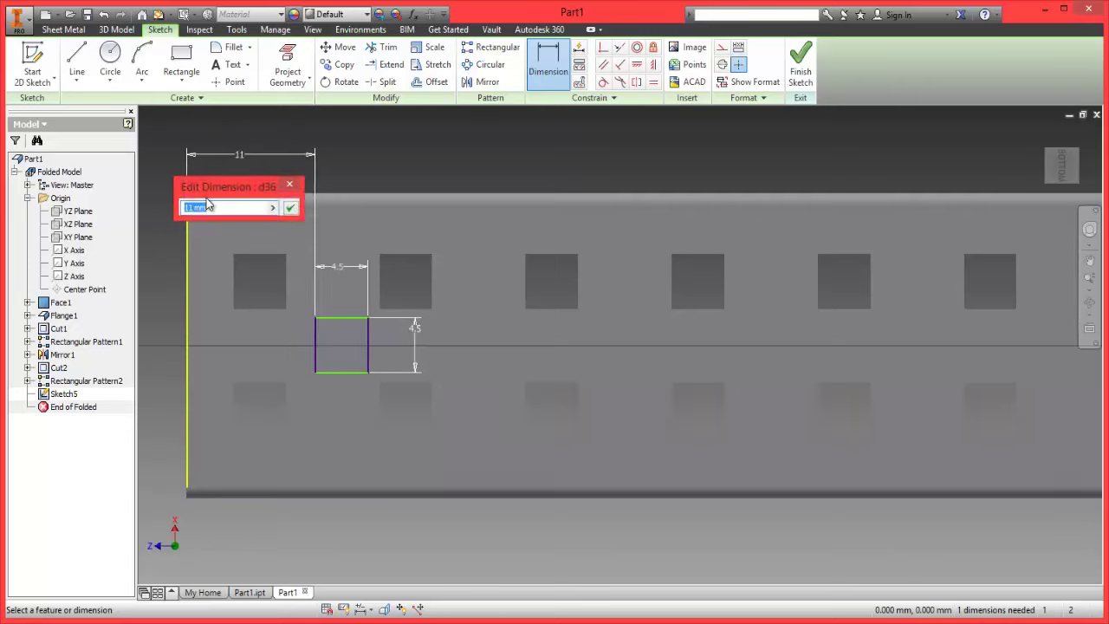
{"action": "left_click", "coordinate": [189, 208]}
{"action": "type", "text": "0.5"}
{"action": "key", "text": "Return"}
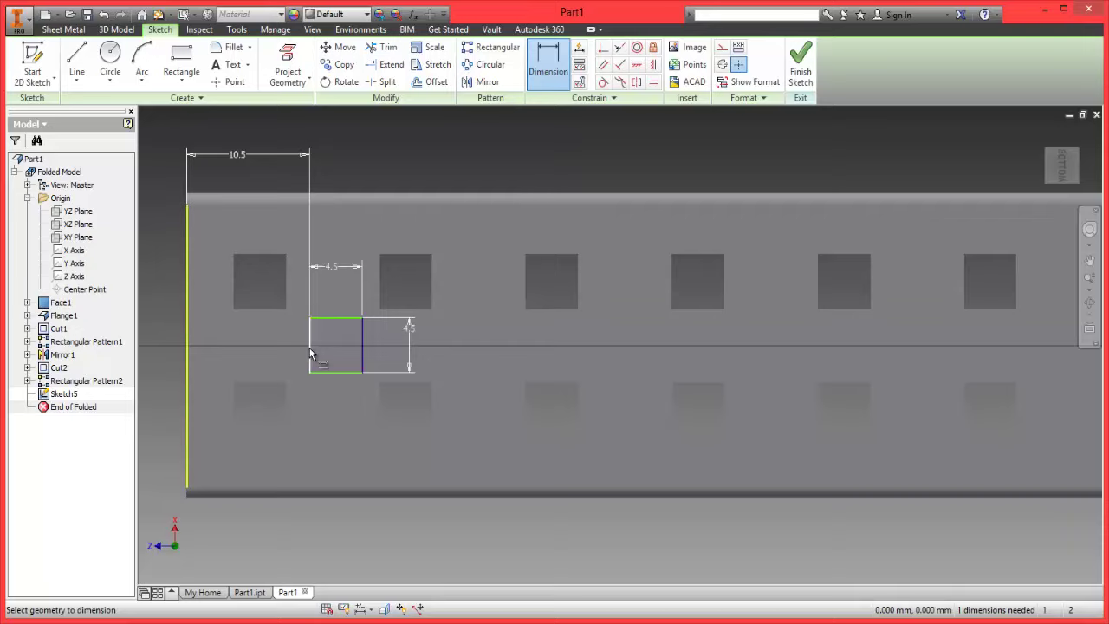
- Dimension the square's upper side 10 mm from the adjacent long edge of the base face
{"action": "left_click", "coordinate": [542, 65]}
{"action": "left_click", "coordinate": [542, 64]}
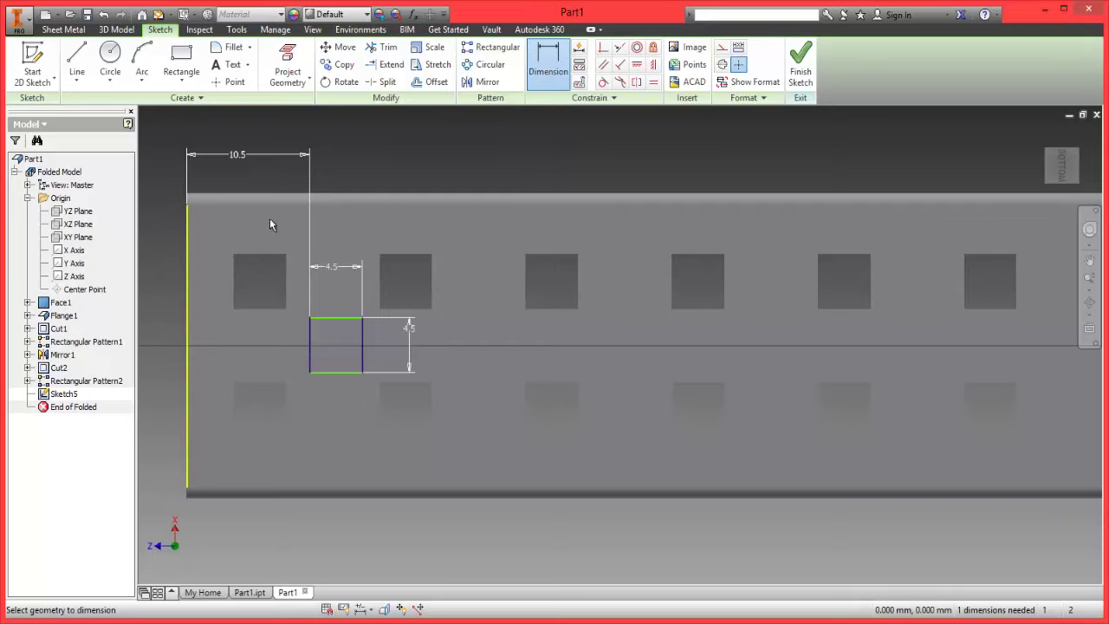
{"action": "left_click", "coordinate": [320, 205]}
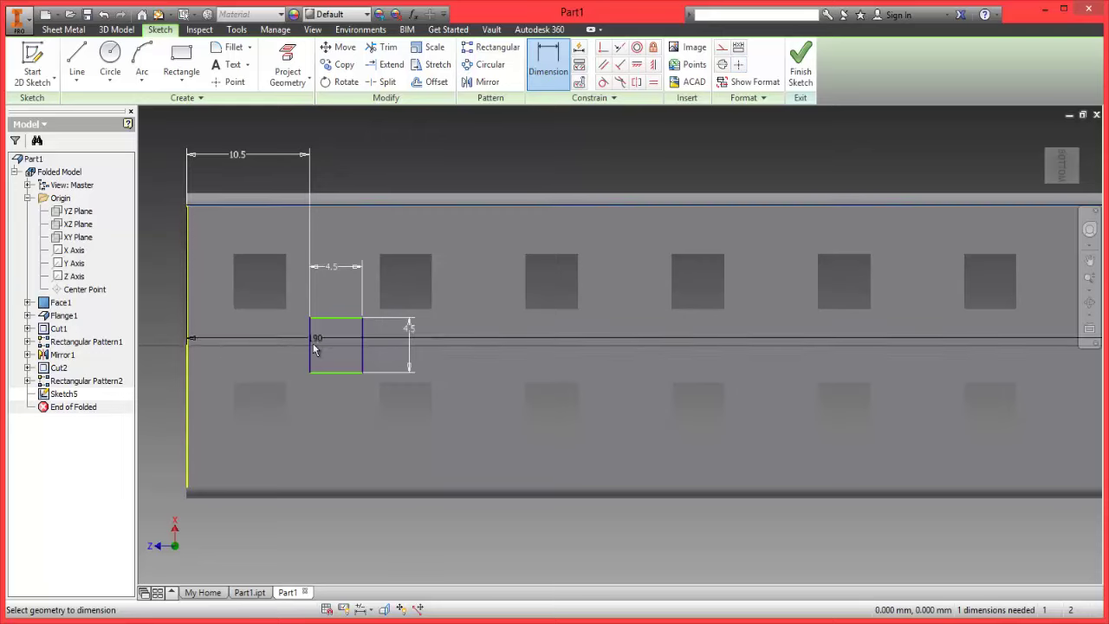
{"action": "left_click", "coordinate": [317, 371]}
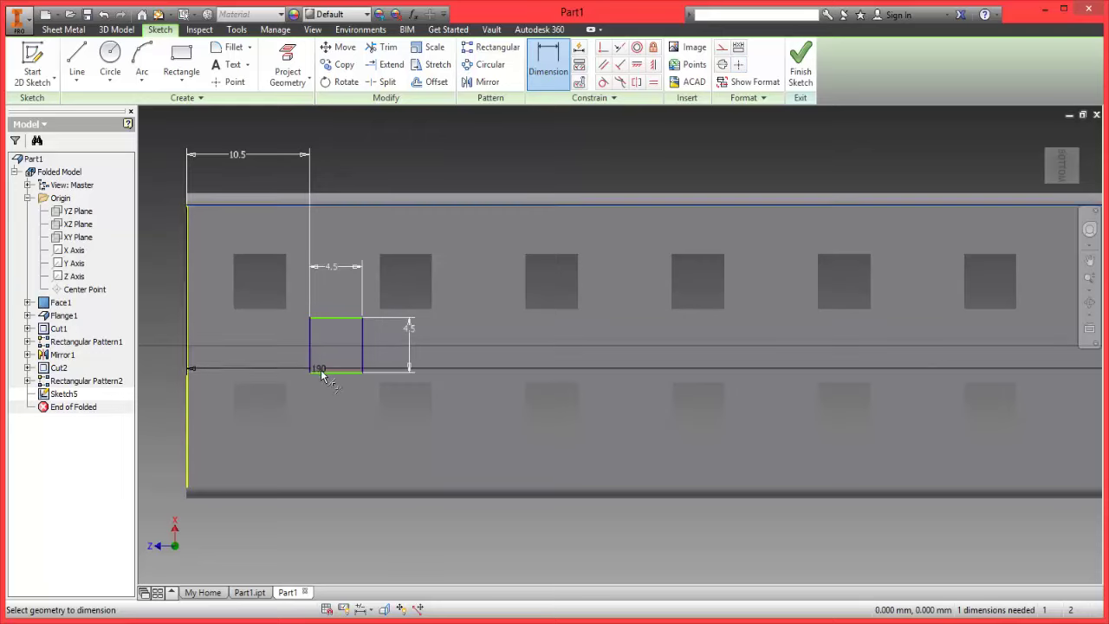
{"action": "left_click", "coordinate": [310, 319]}
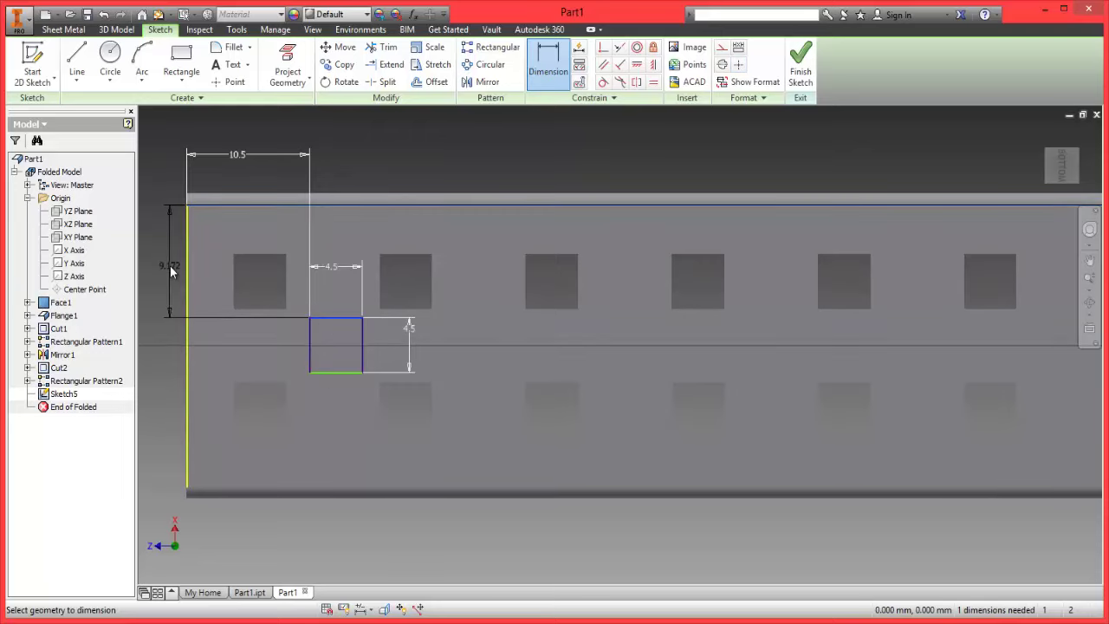
{"action": "left_click", "coordinate": [178, 268]}
{"action": "type", "text": "10mm"}
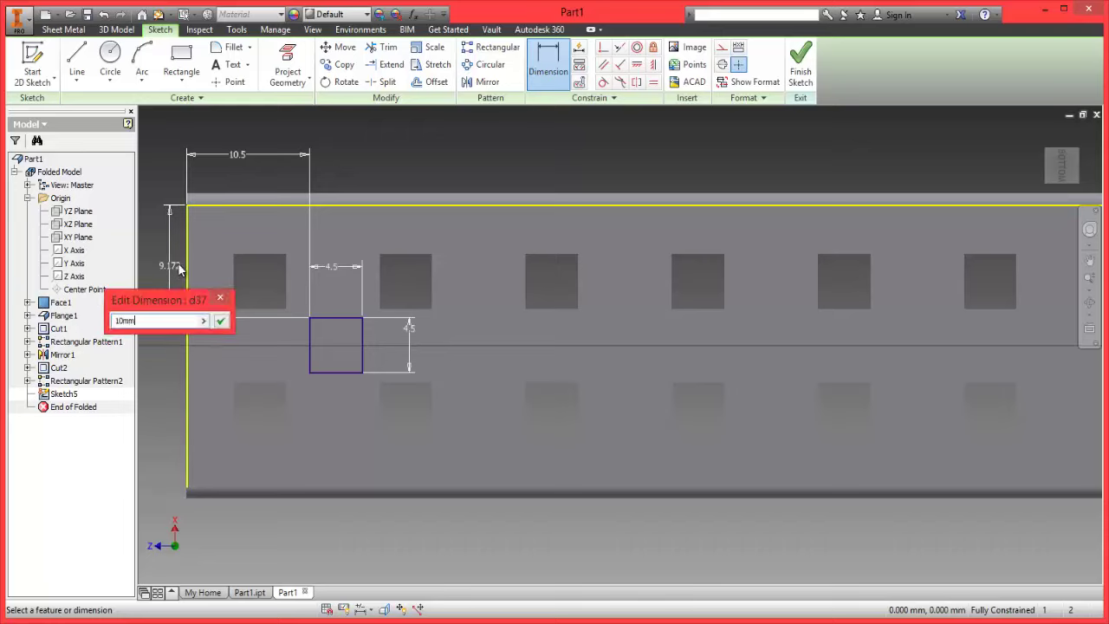
{"action": "key", "text": "Return"}
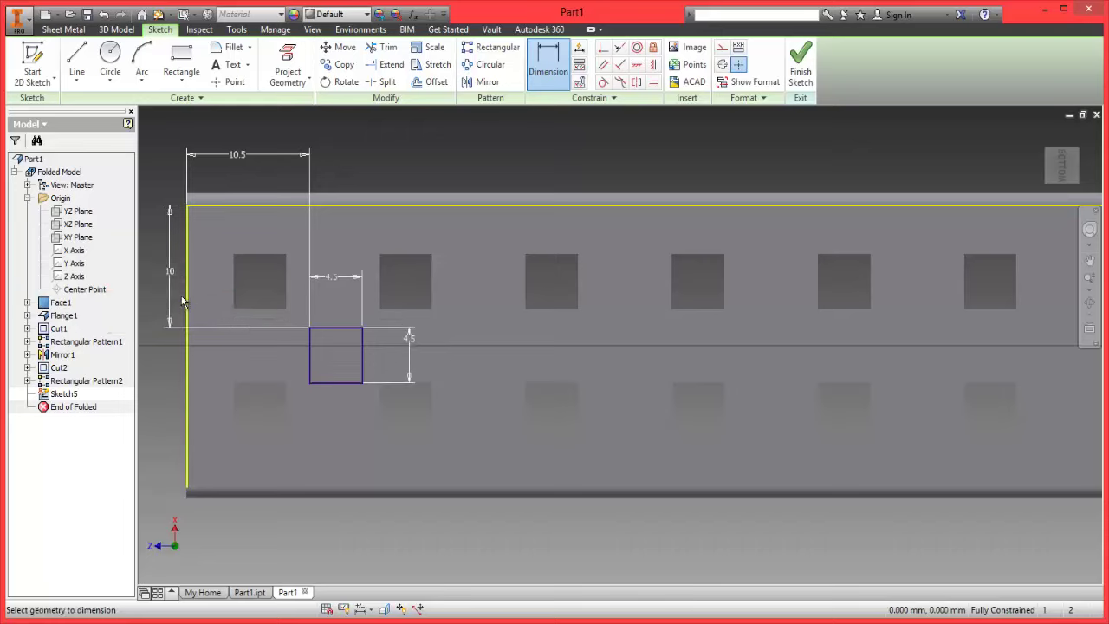
- Set the square's distance from the long edge of the base face to 9.5 mm
{"action": "double_click", "coordinate": [172, 274]}
{"action": "left_click", "coordinate": [120, 326]}
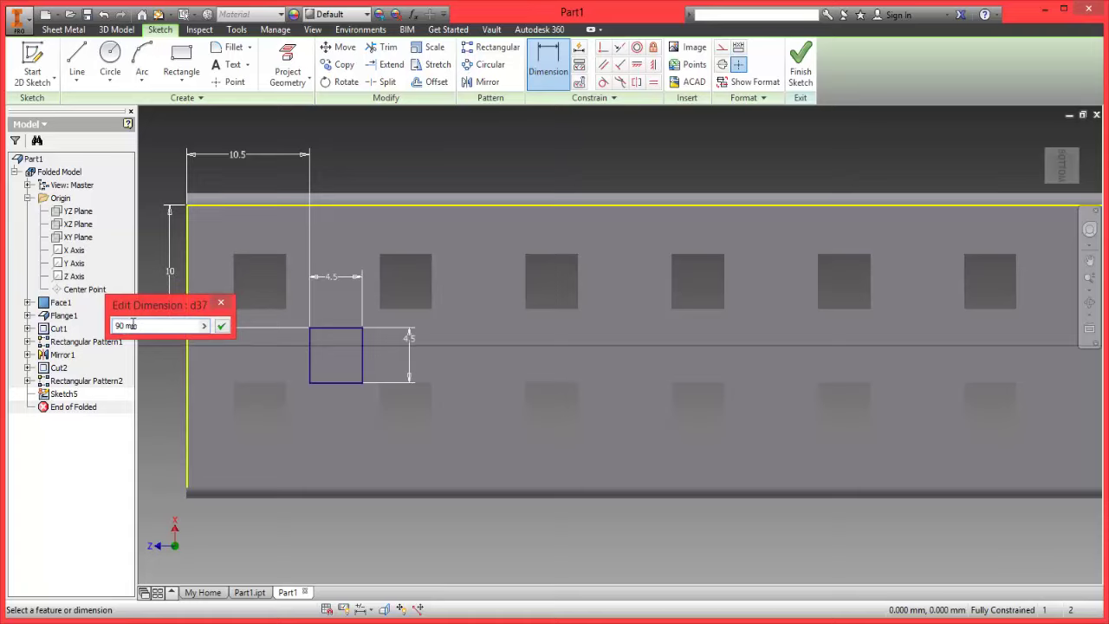
{"action": "type", "text": "9.50"}
{"action": "key", "text": "Return"}
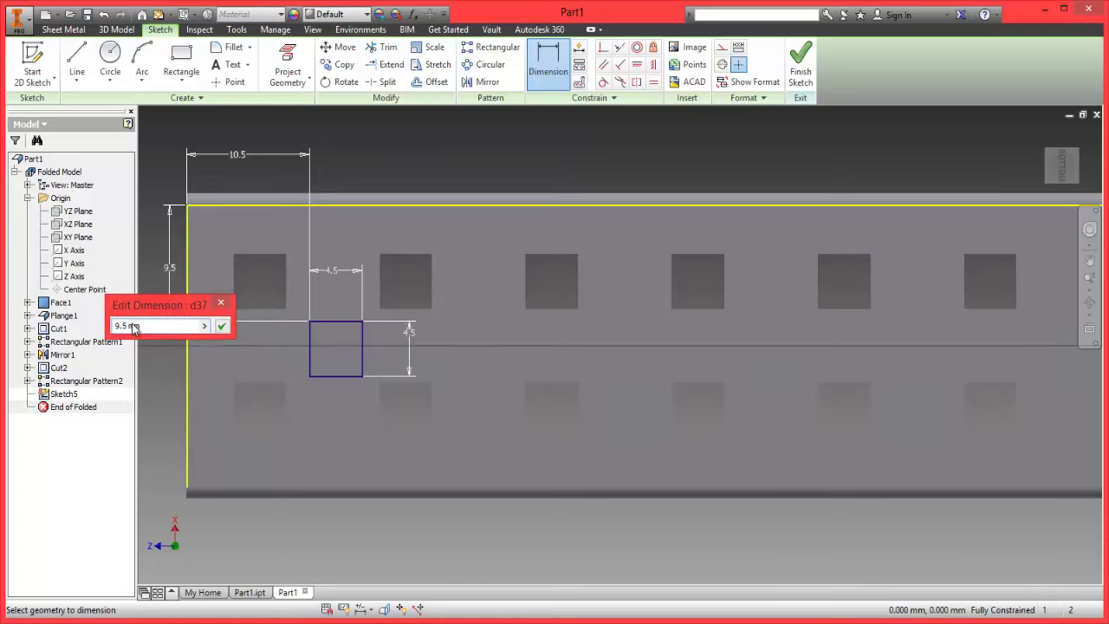
{"action": "scroll", "coordinate": [359, 369], "scroll_direction": "up", "scroll_amount": 2}
{"action": "scroll", "coordinate": [359, 371], "scroll_direction": "down", "scroll_amount": 1}
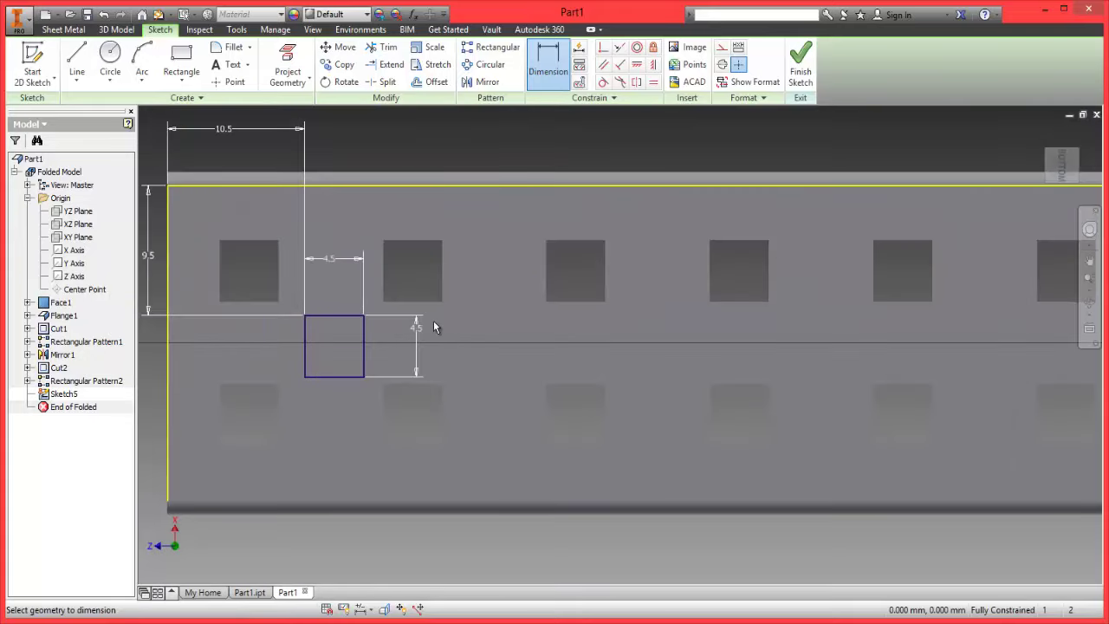
- Finish the sketch and cut the square through the base by the sheet thickness
{"action": "left_click", "coordinate": [800, 62]}
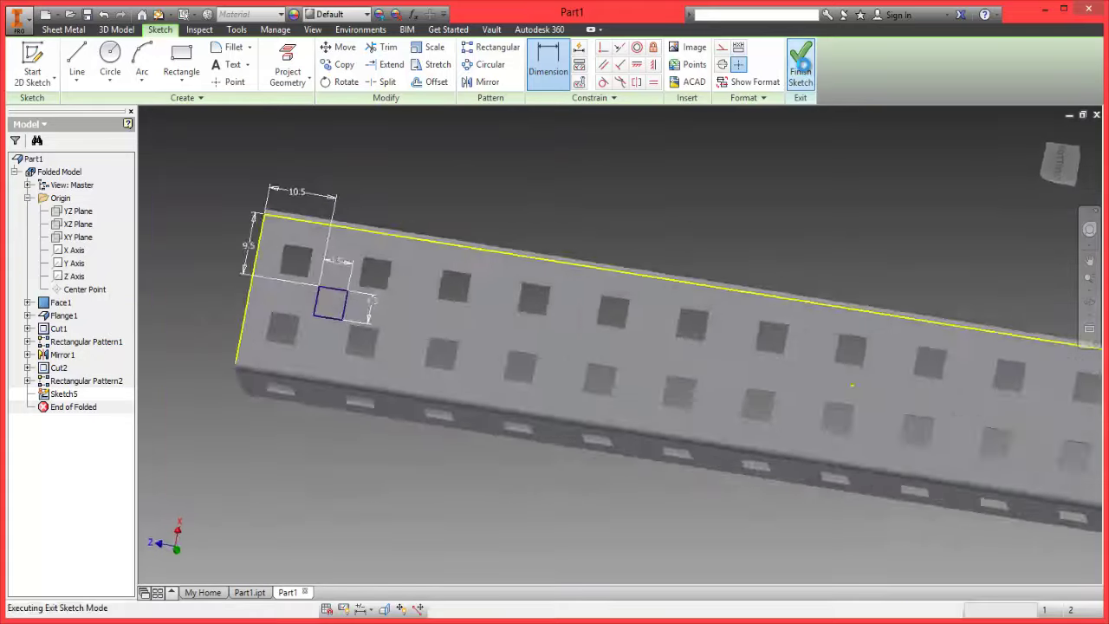
{"action": "scroll", "coordinate": [343, 211], "scroll_direction": "up", "scroll_amount": 2}
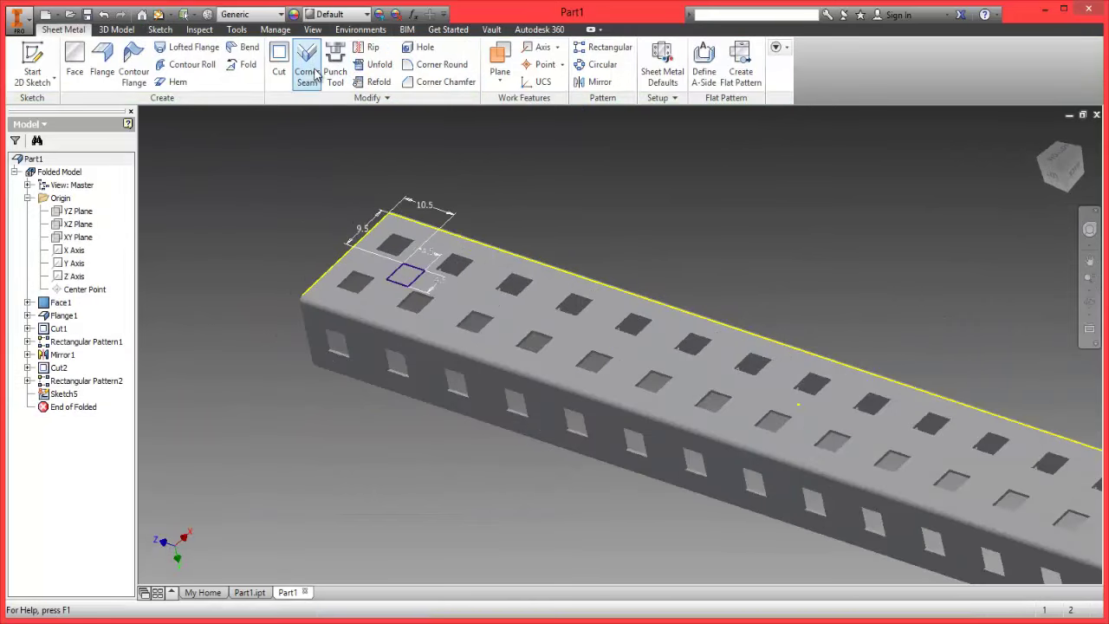
{"action": "left_click", "coordinate": [279, 61]}
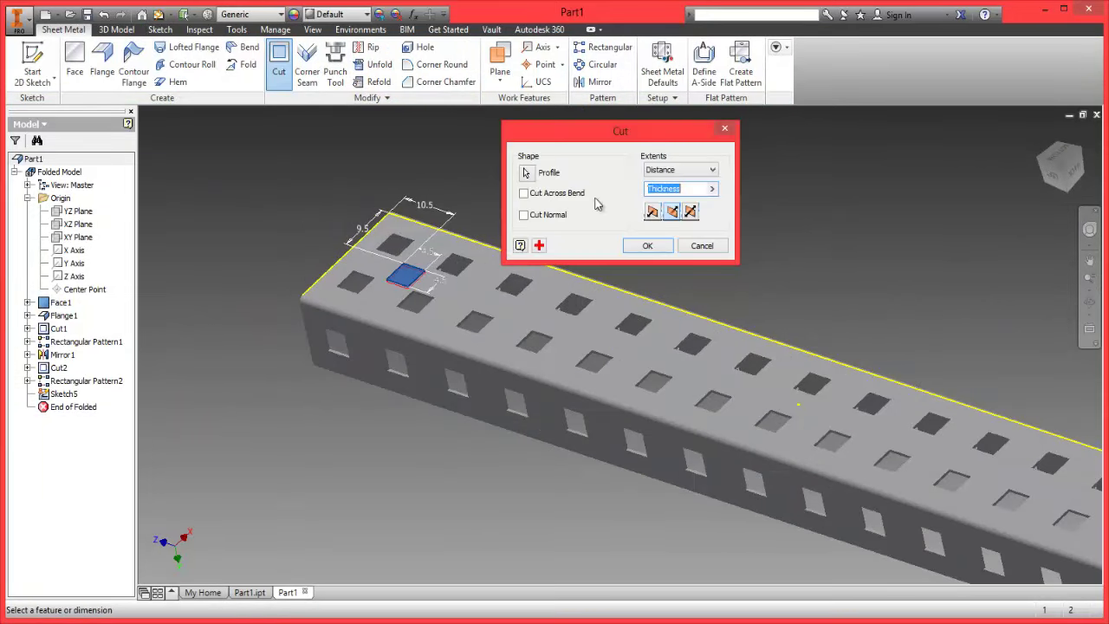
{"action": "left_click", "coordinate": [648, 246]}
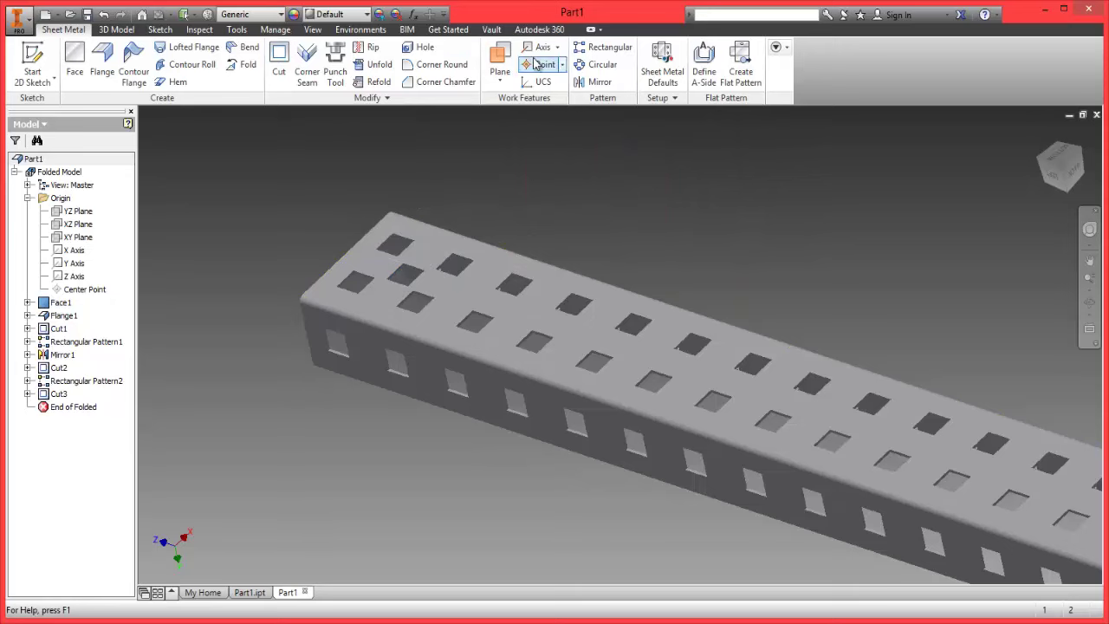
- Pattern the new centre hole along the channel's long base edge with 14 occurrences at 12.5 mm spacing
{"action": "left_click", "coordinate": [598, 48]}
{"action": "left_click", "coordinate": [58, 395]}
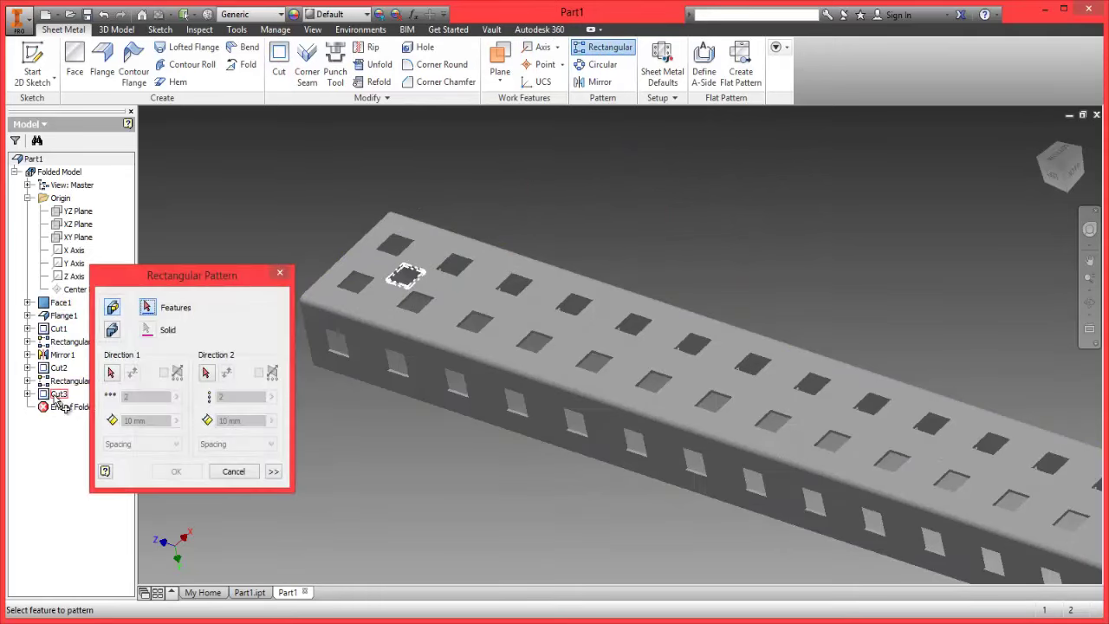
{"action": "left_click", "coordinate": [111, 373]}
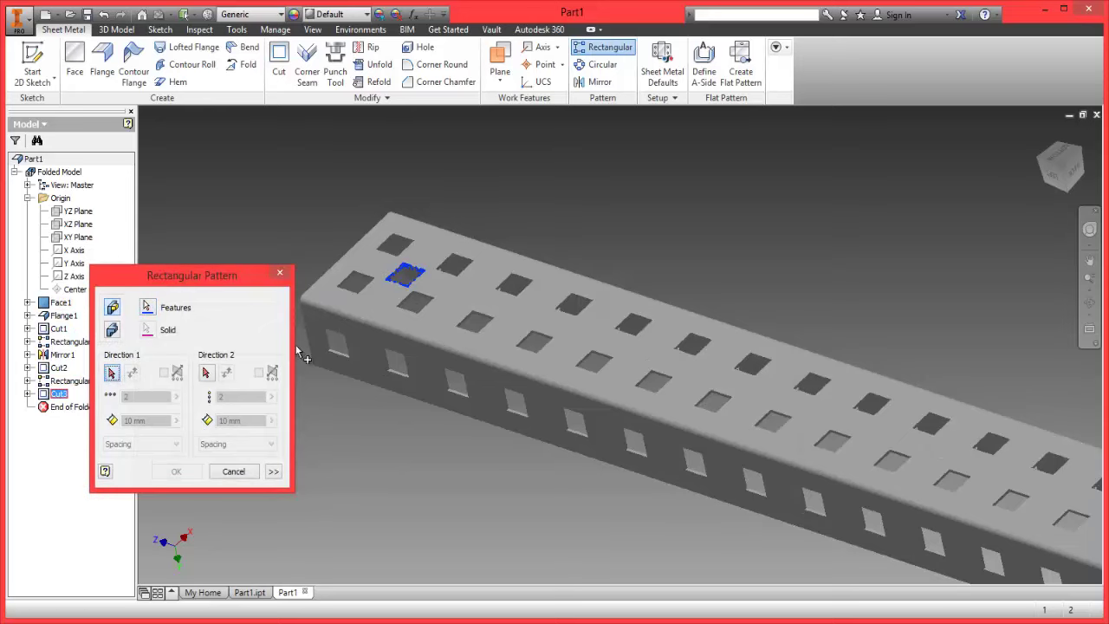
{"action": "left_click", "coordinate": [343, 315]}
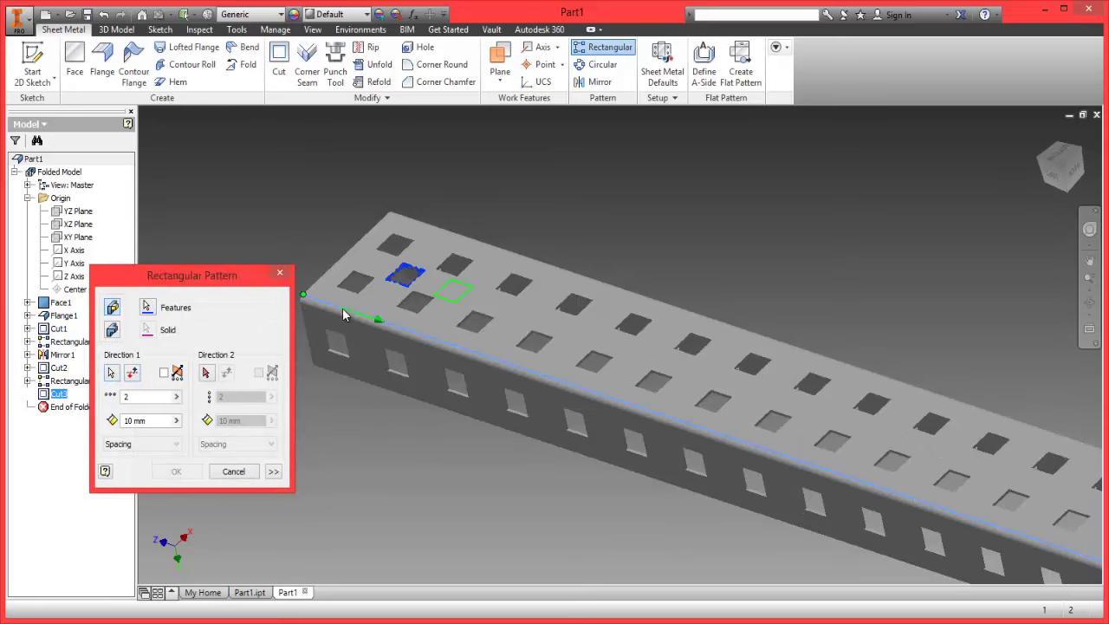
{"action": "left_click", "coordinate": [129, 421]}
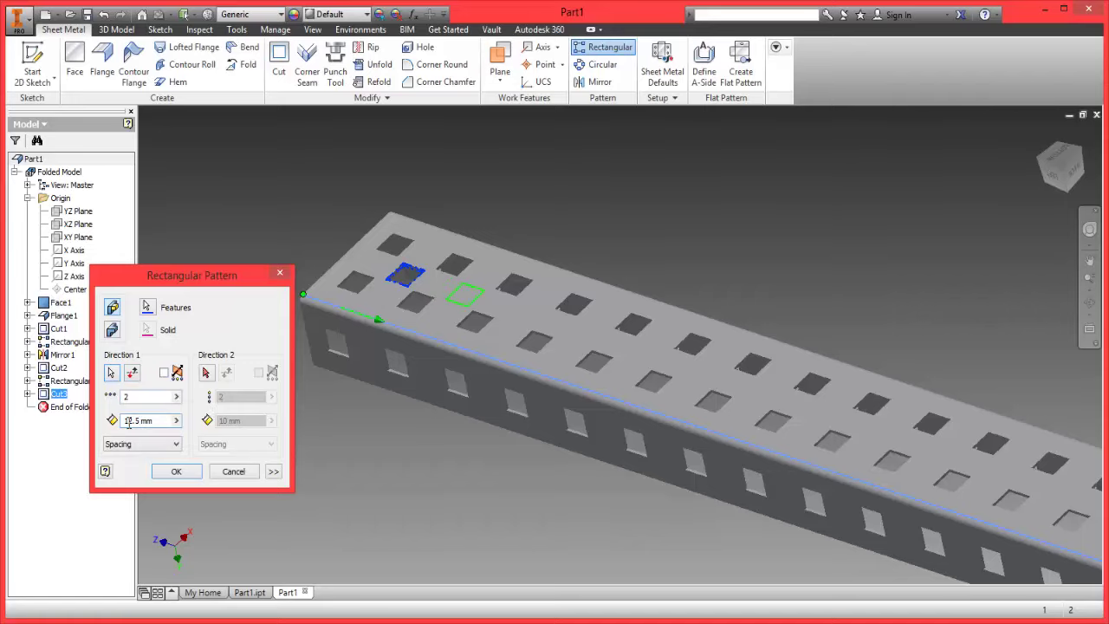
{"action": "double_click", "coordinate": [132, 398]}
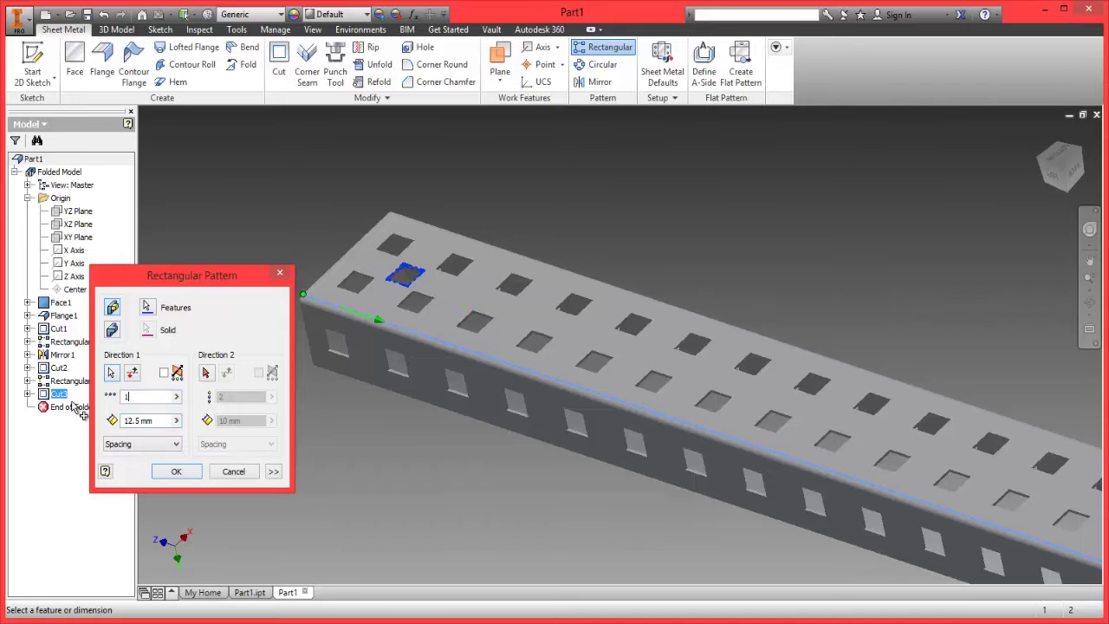
{"action": "scroll", "coordinate": [557, 424], "scroll_direction": "up", "scroll_amount": 2}
{"action": "scroll", "coordinate": [556, 425], "scroll_direction": "down", "scroll_amount": 4}
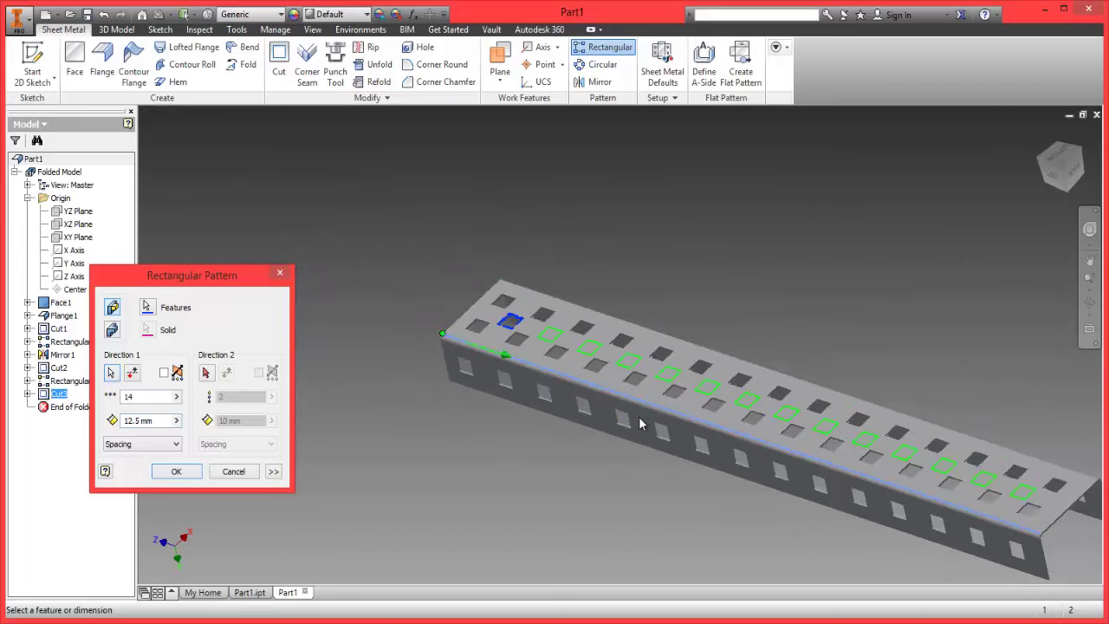
{"action": "middle_click_drag", "start_coordinate": [1071, 449], "coordinate": [867, 406]}
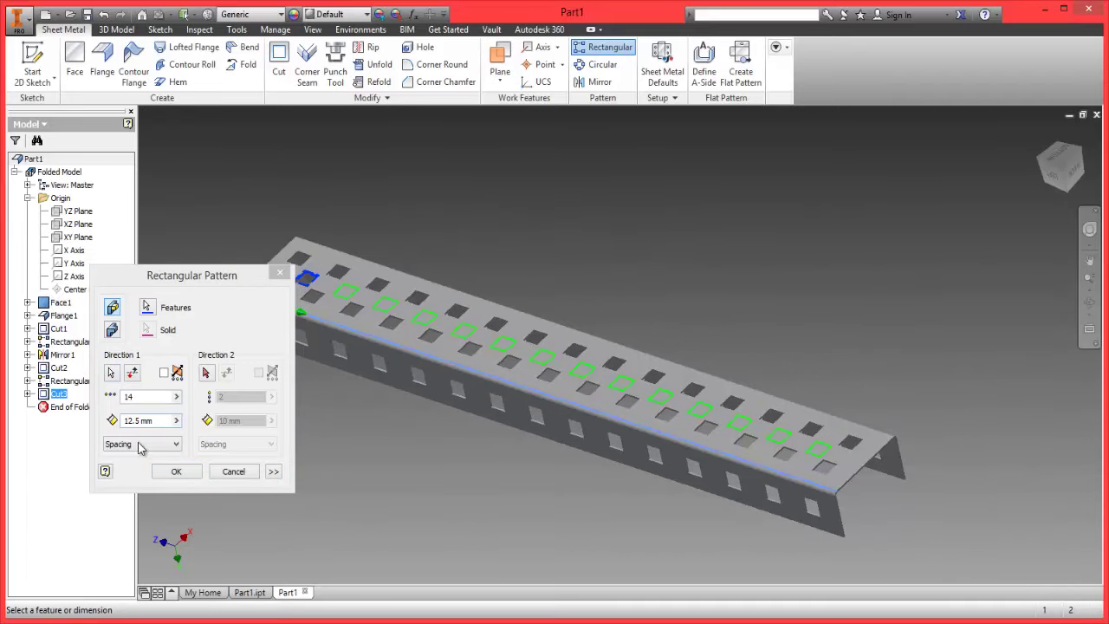
{"action": "left_click", "coordinate": [176, 471]}
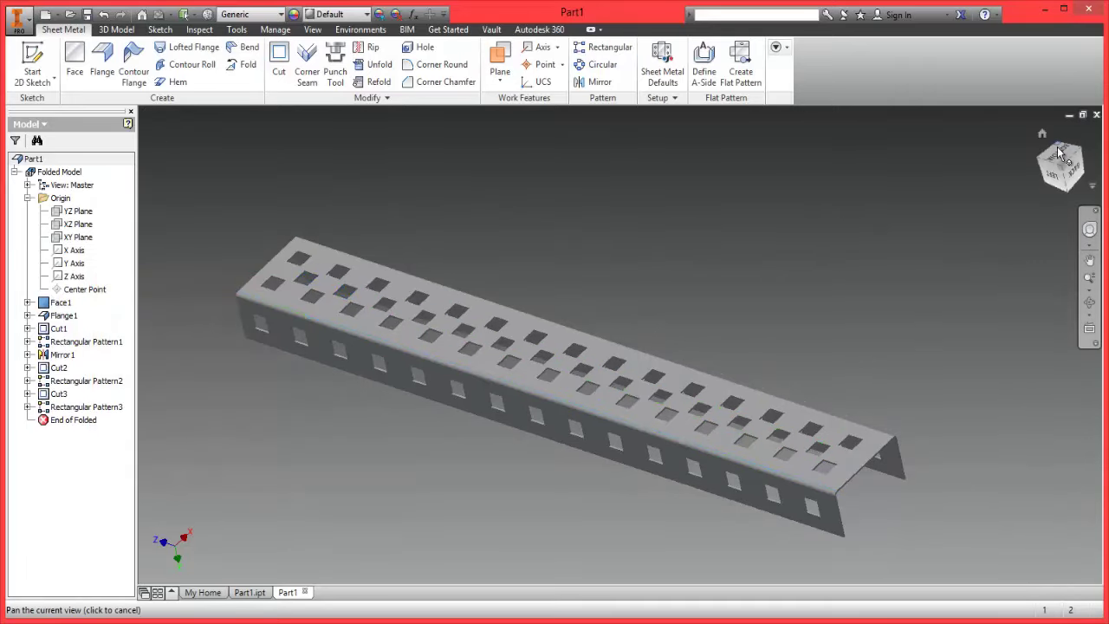
- Examine the hole rows on the channel's base and flanges by viewing the whole part
{"action": "mouse_move", "coordinate": [1048, 181]}
{"action": "left_mouse_down"}
{"action": "mouse_move", "coordinate": [1028, 208]}
{"action": "mouse_move", "coordinate": [1078, 173]}
{"action": "mouse_move", "coordinate": [238, 301]}
{"action": "left_mouse_up"}
{"action": "left_click_drag", "start_coordinate": [212, 240], "coordinate": [781, 142]}
{"action": "key", "text": "F6"}
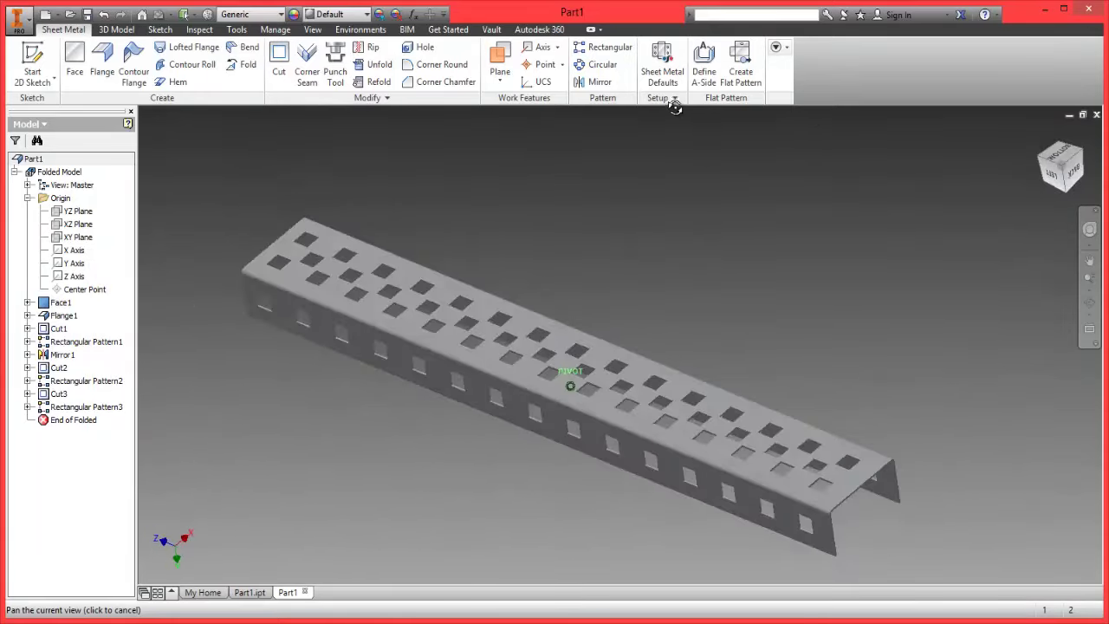
{"action": "key", "text": "Escape"}
{"action": "middle_click_drag", "start_coordinate": [501, 373], "coordinate": [483, 289]}
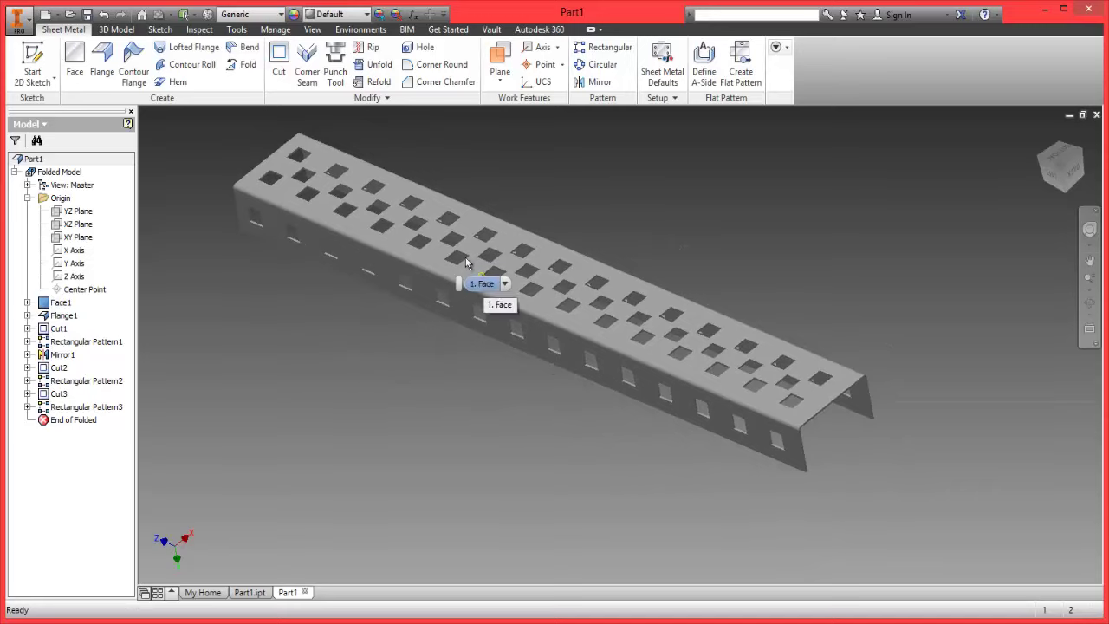
{"action": "middle_click_drag", "start_coordinate": [596, 182], "coordinate": [547, 223]}
{"action": "key", "text": "F5"}
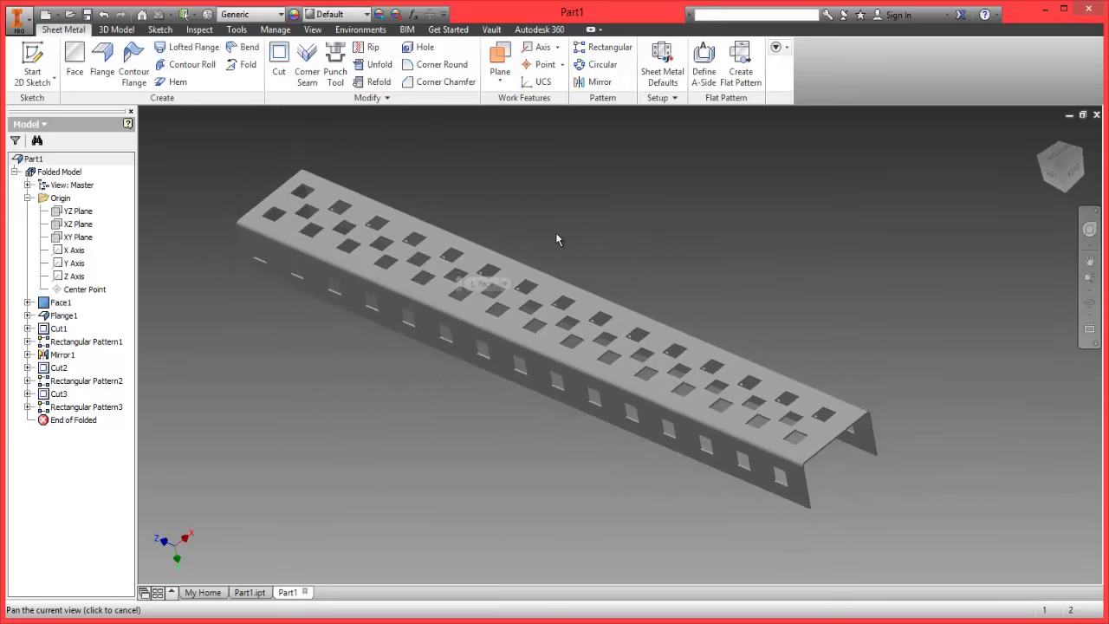
{"action": "key", "text": "Escape"}
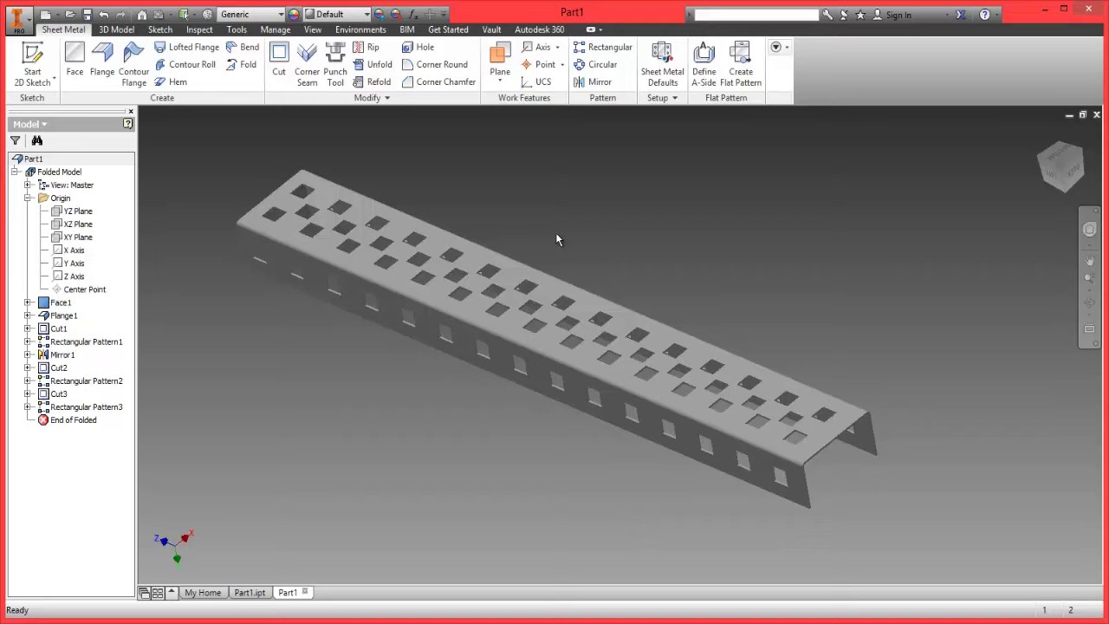
- Expand the first cut feature in the model tree to reach its sketch
{"action": "left_click", "coordinate": [28, 329]}
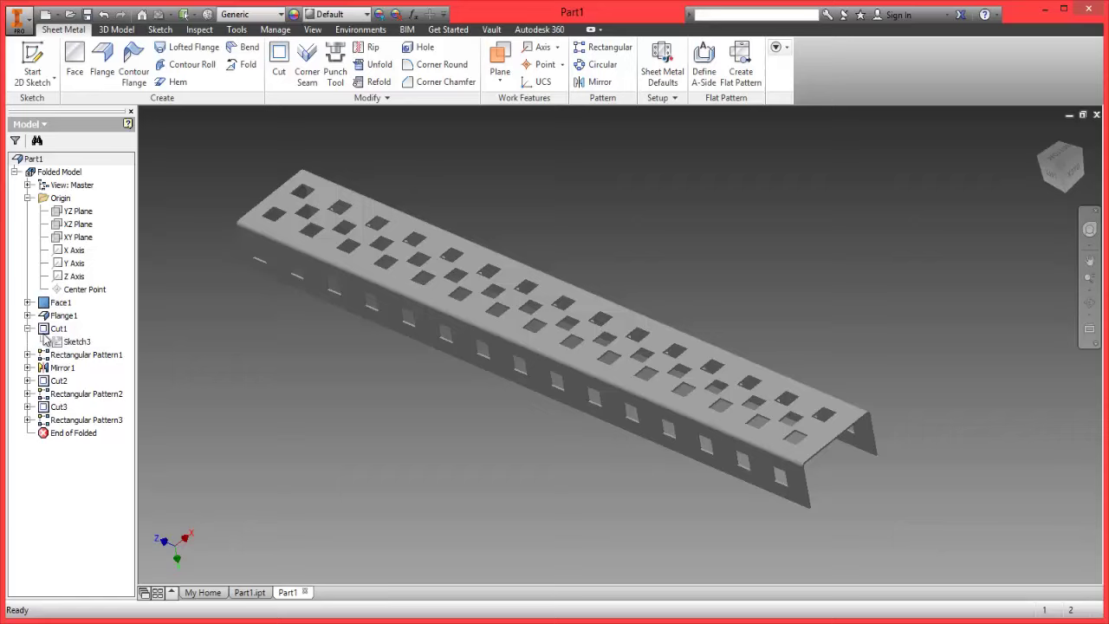